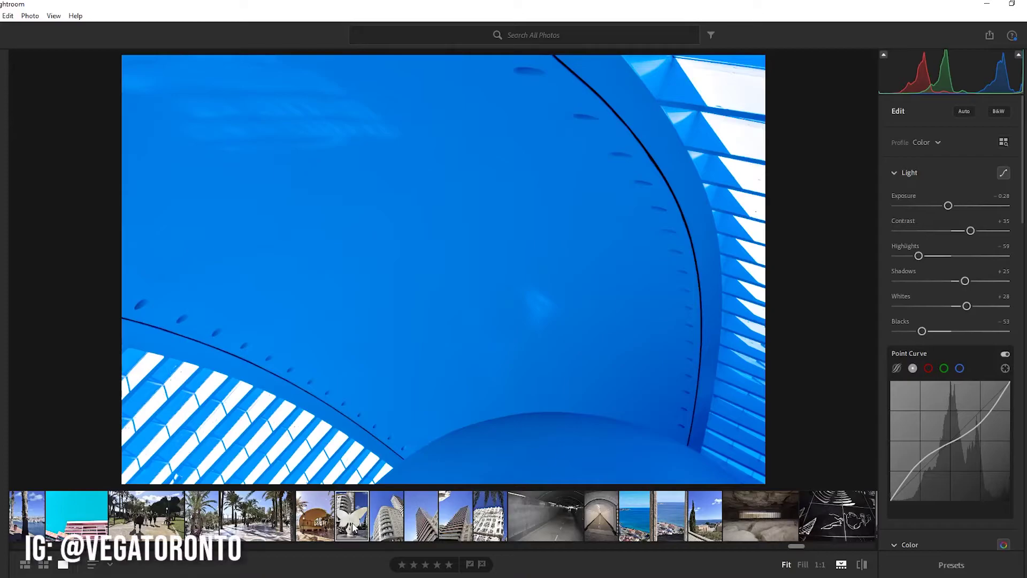
- Preview the promenade, palm-tree, balcony, tower and white building photos, ending on the butterfly sculpture
click(352, 522)
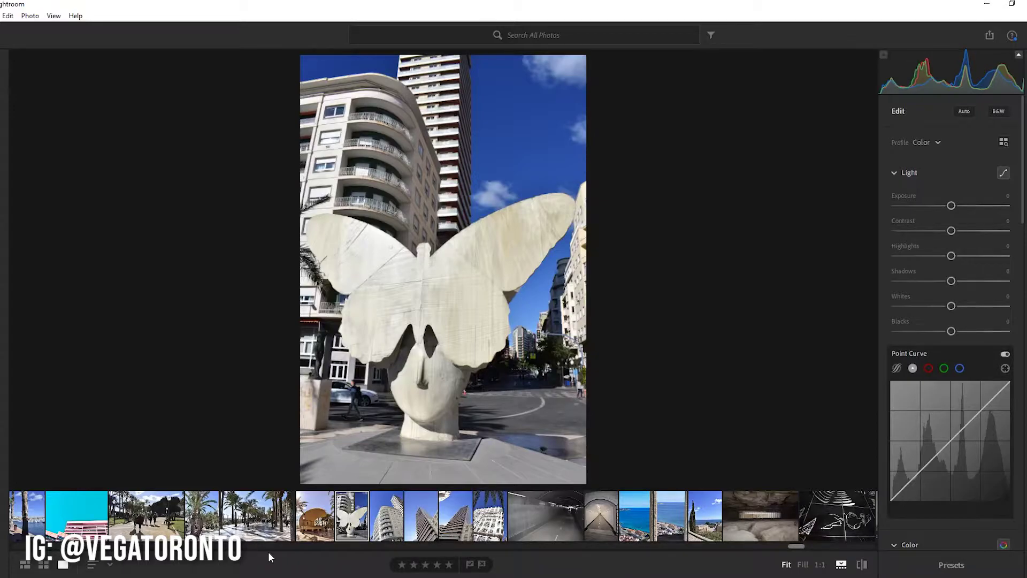
click(262, 528)
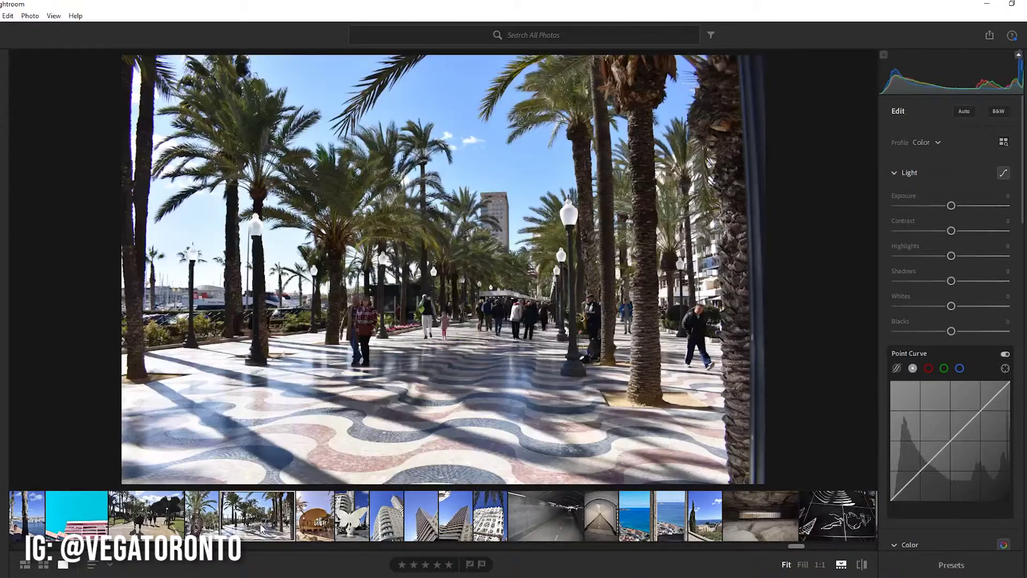
click(196, 529)
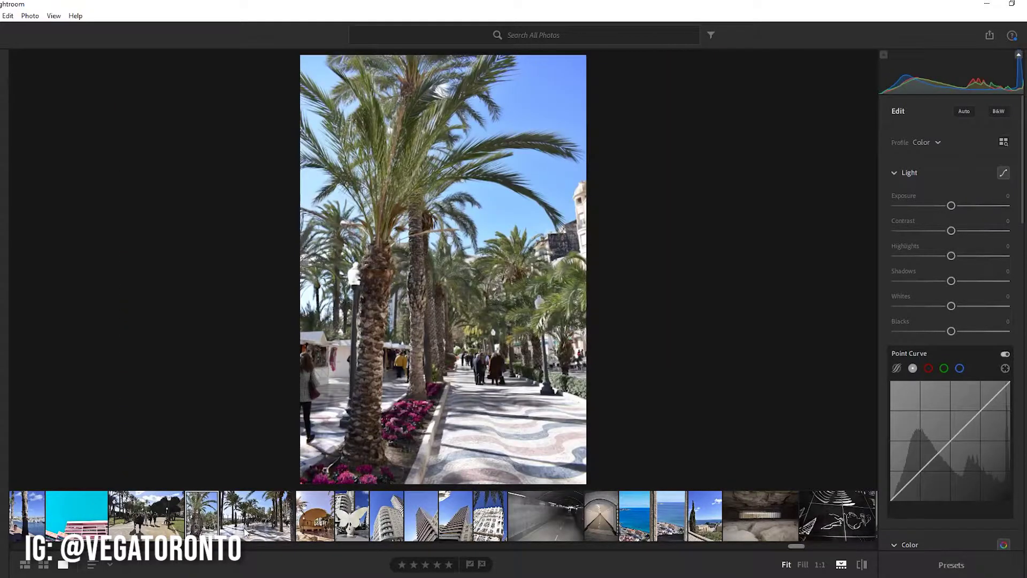
click(396, 527)
click(428, 523)
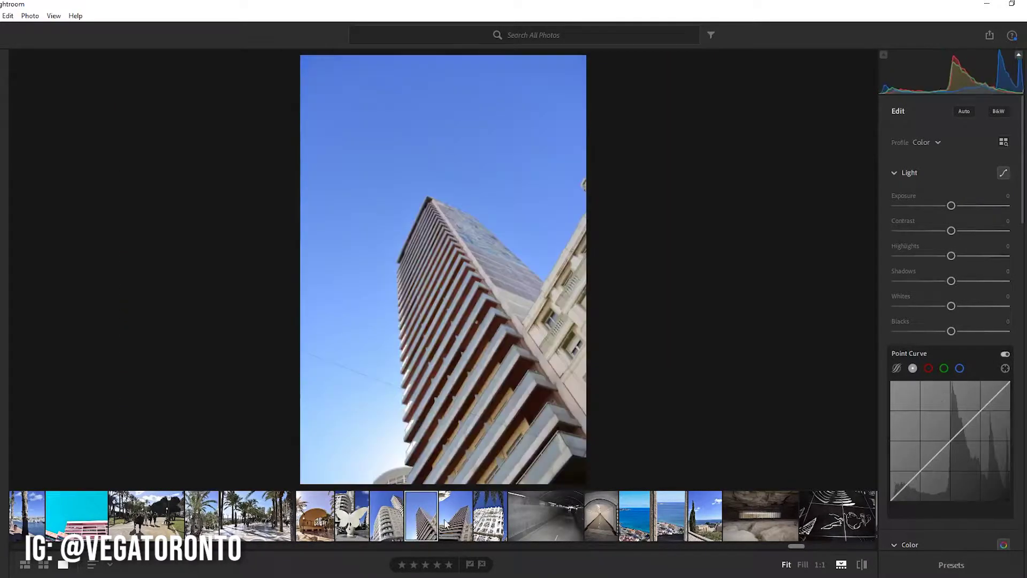
click(493, 524)
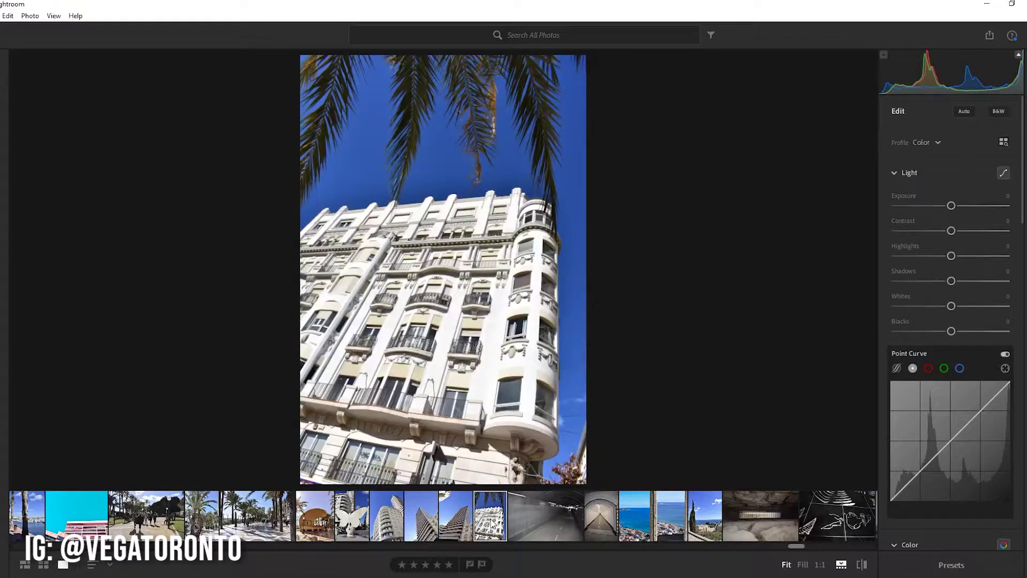
click(353, 524)
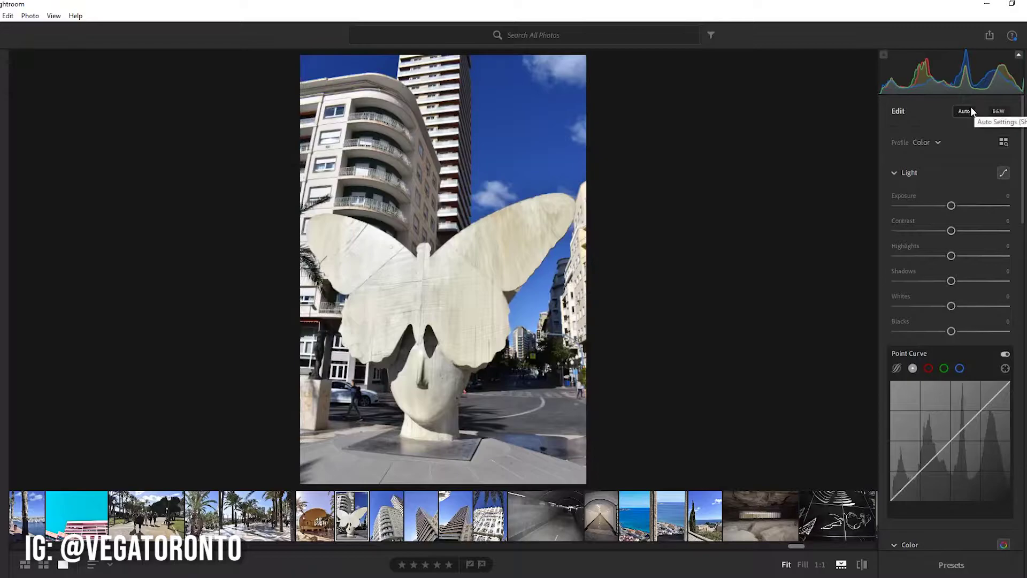
- Apply Auto tone, then set Exposure +0.39, Contrast +29, Highlights -24 and Whites near +22
click(968, 110)
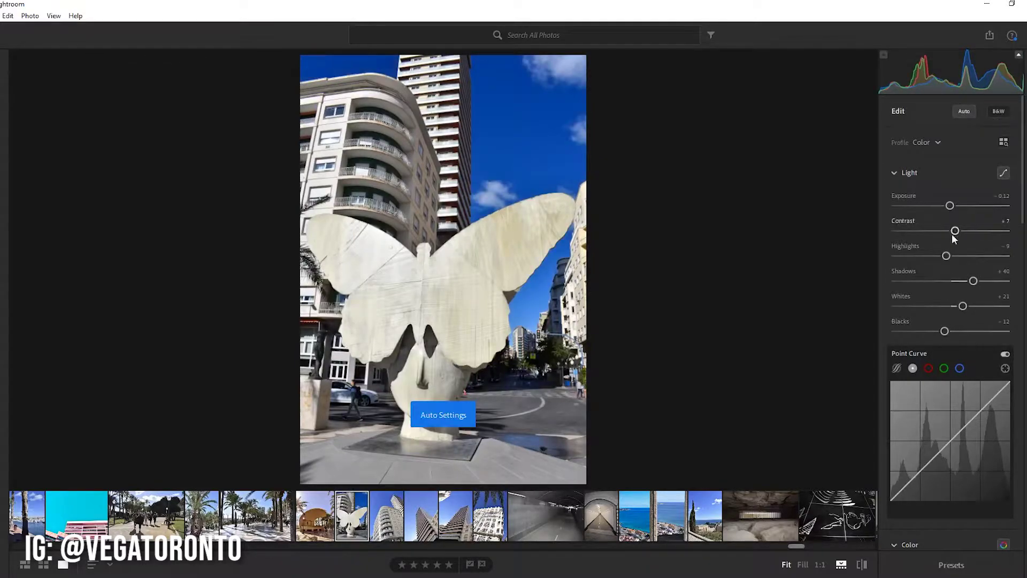
drag(956, 231, 975, 235)
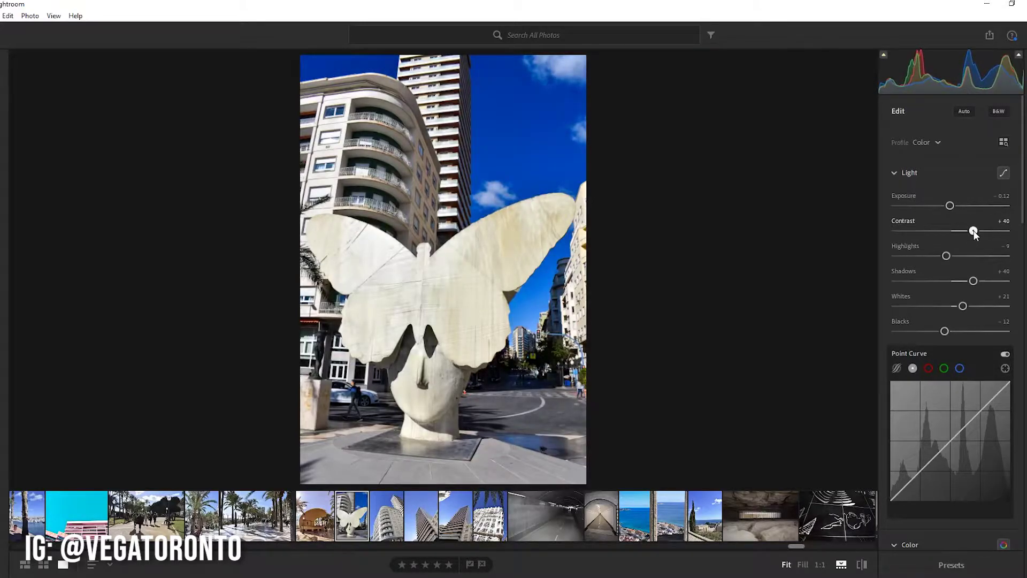
mouse_move(950, 206)
mouse_down()
mouse_move(940, 208)
mouse_move(968, 207)
mouse_move(955, 210)
mouse_up()
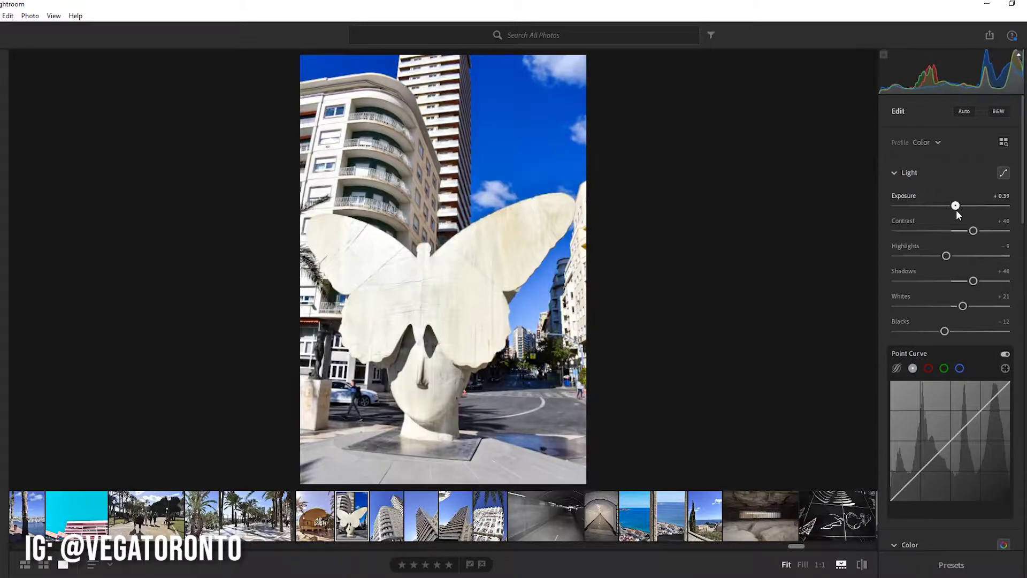
mouse_move(947, 256)
mouse_down()
mouse_move(934, 256)
mouse_move(995, 261)
mouse_move(938, 261)
mouse_move(924, 279)
mouse_move(969, 282)
mouse_up()
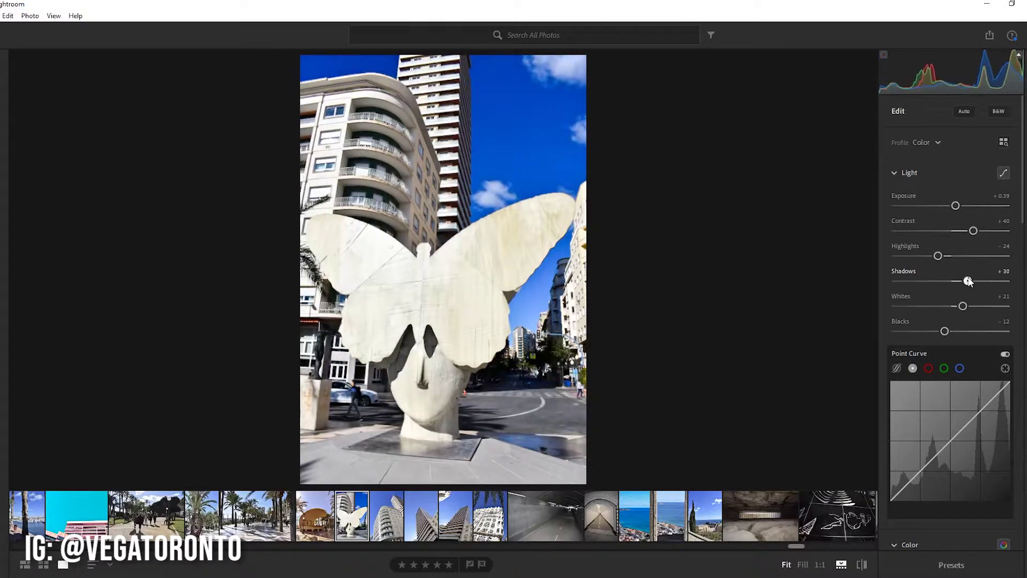
drag(973, 231, 968, 231)
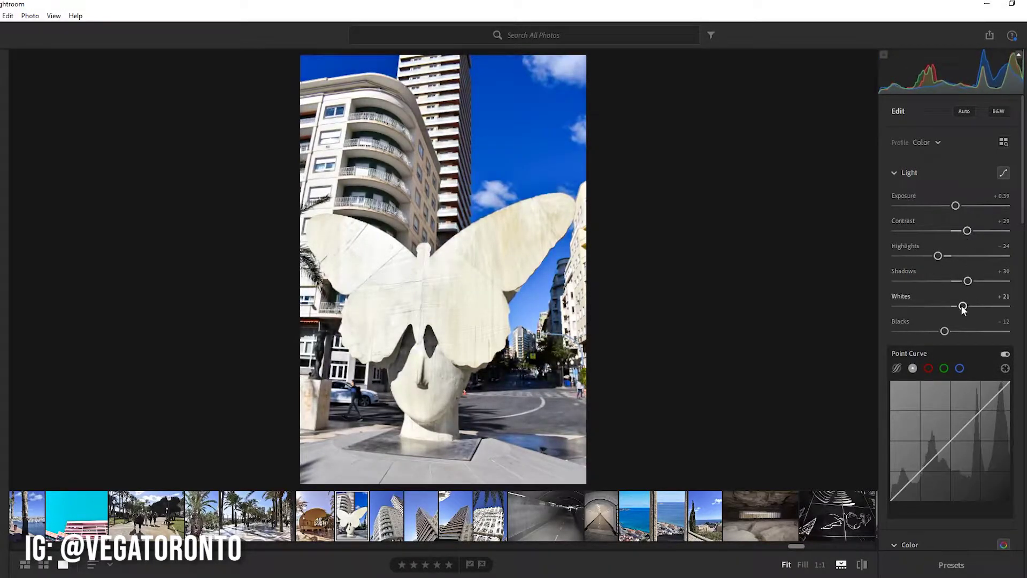
mouse_move(963, 306)
mouse_down()
mouse_move(875, 308)
mouse_move(965, 307)
mouse_move(931, 332)
mouse_up()
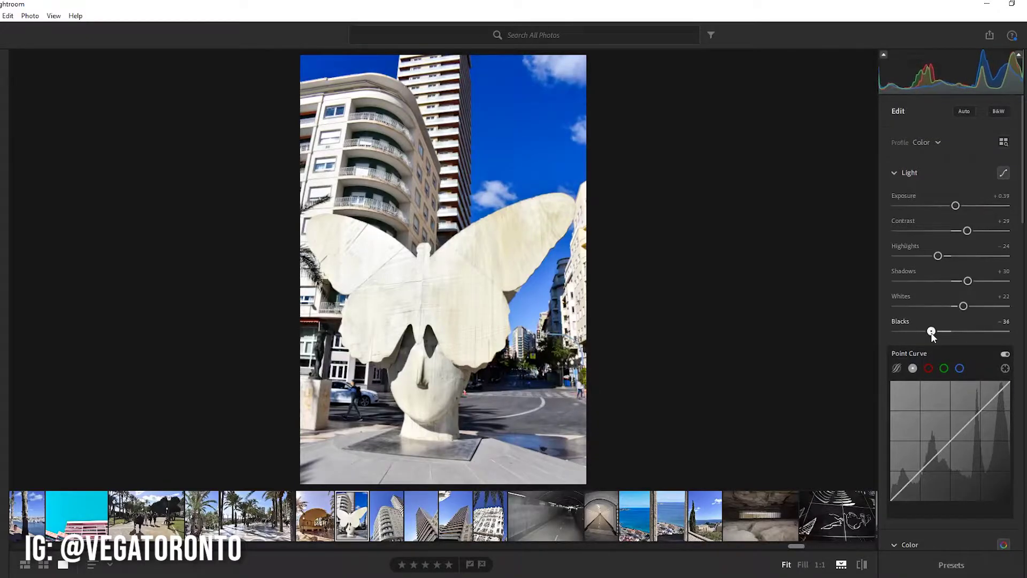
click(457, 325)
drag(508, 374, 536, 299)
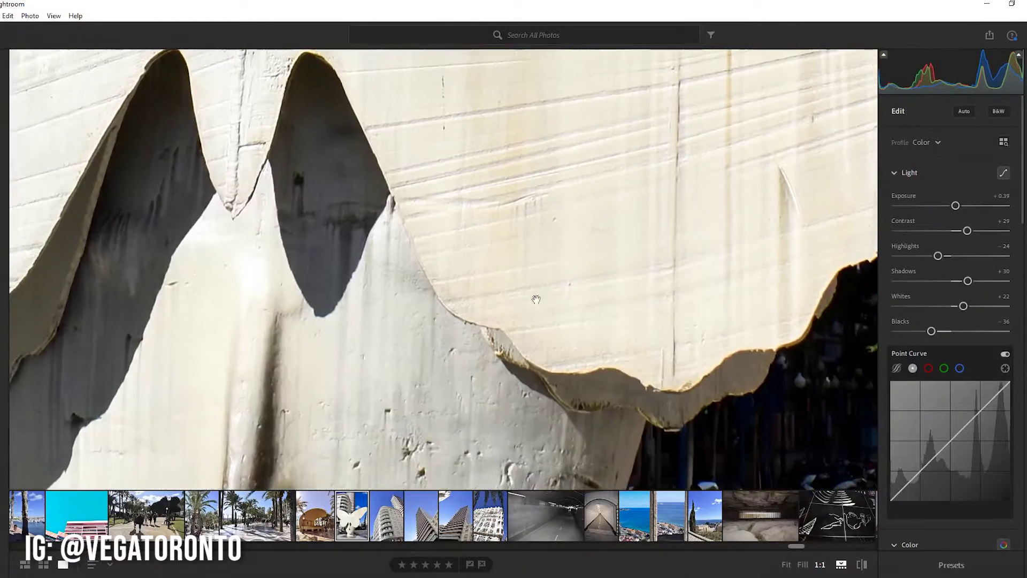
click(532, 326)
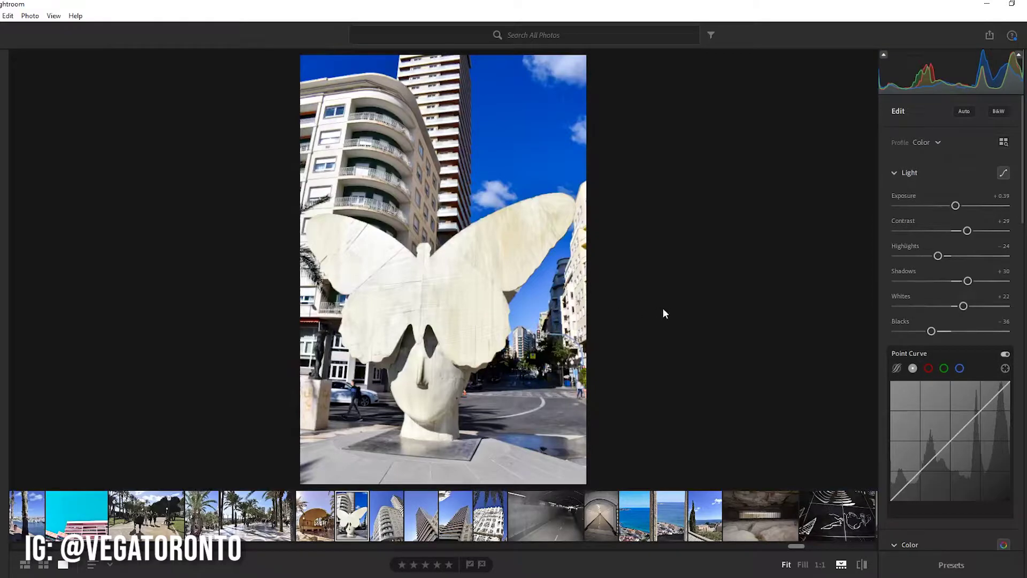
- Pull down the Highlights region of the parametric tone curve
click(897, 368)
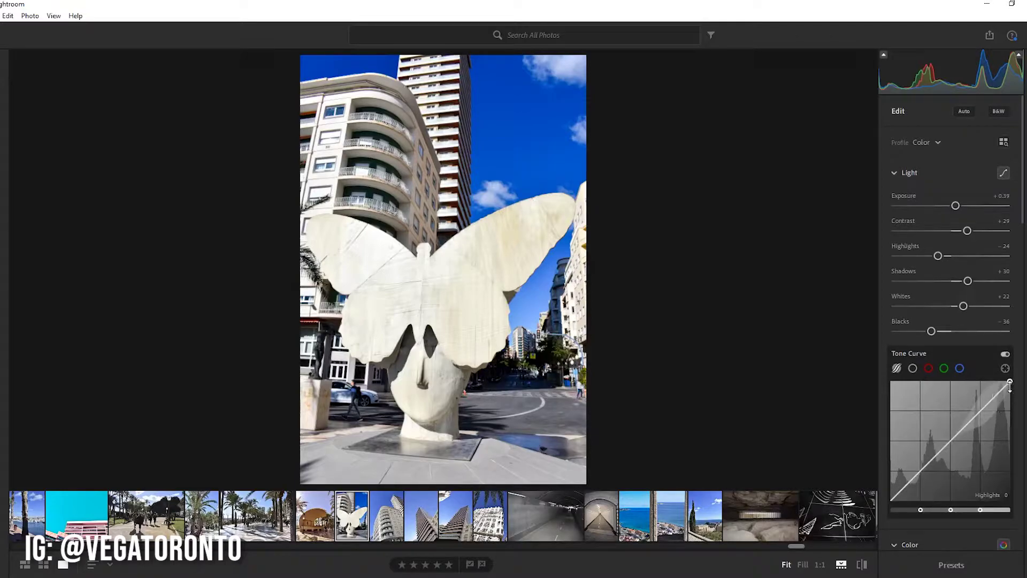
drag(1009, 389, 1009, 447)
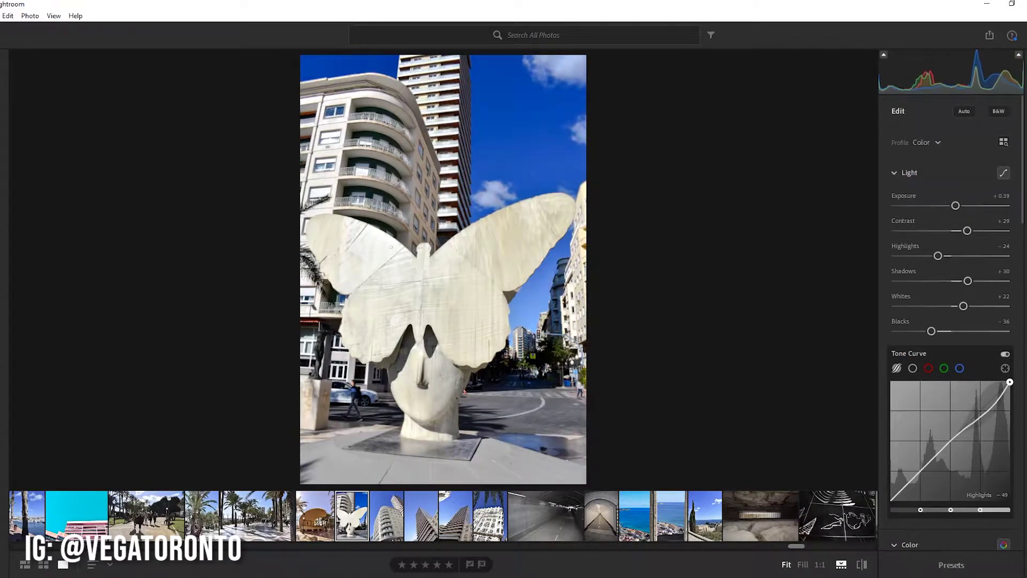
mouse_move(1009, 446)
mouse_down()
mouse_move(1009, 383)
mouse_move(1008, 447)
mouse_up()
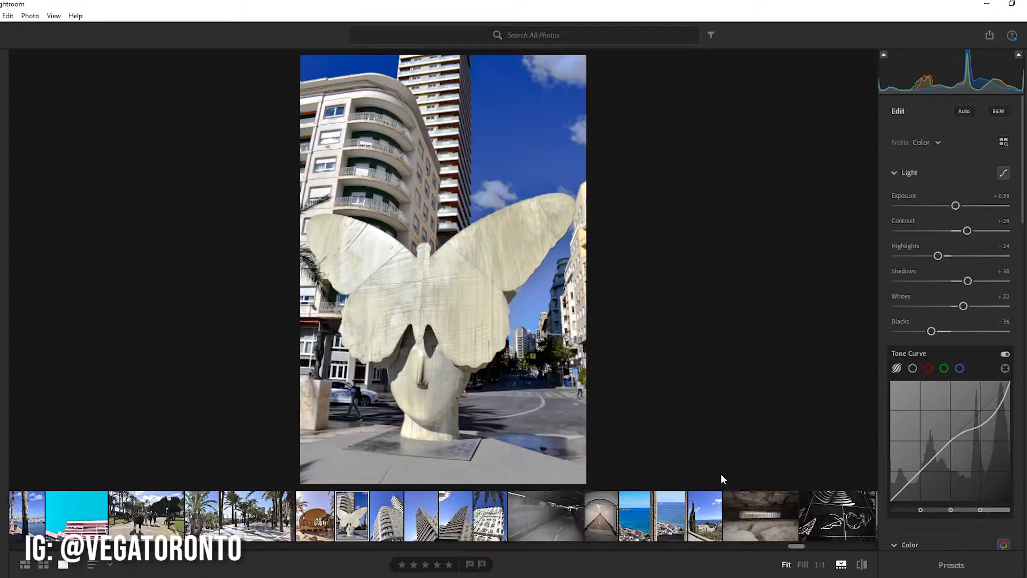
- Lift the red channel's black point, then return it to the corner
click(928, 368)
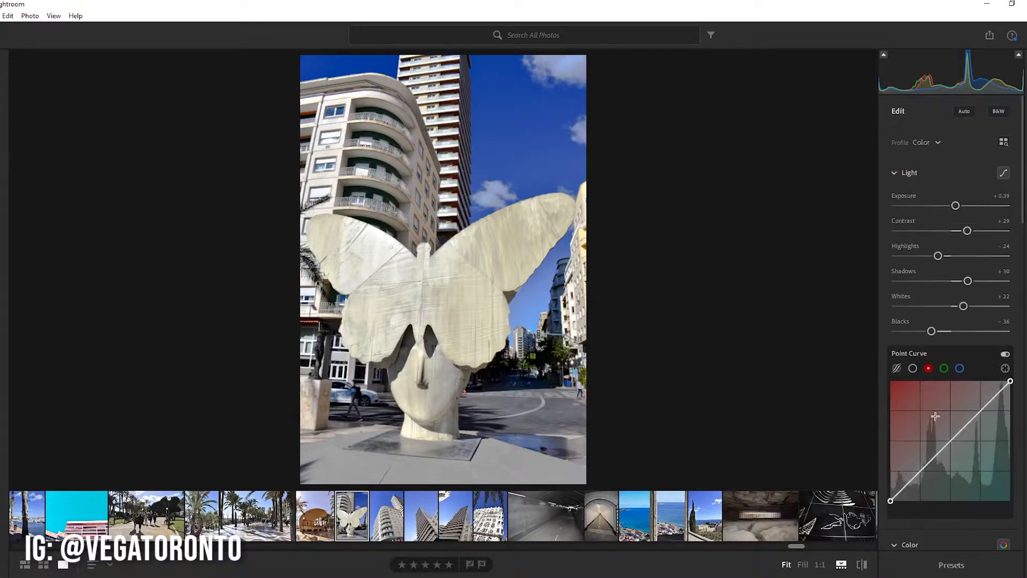
mouse_move(890, 500)
mouse_down()
mouse_move(890, 486)
mouse_move(902, 508)
mouse_move(891, 500)
mouse_up()
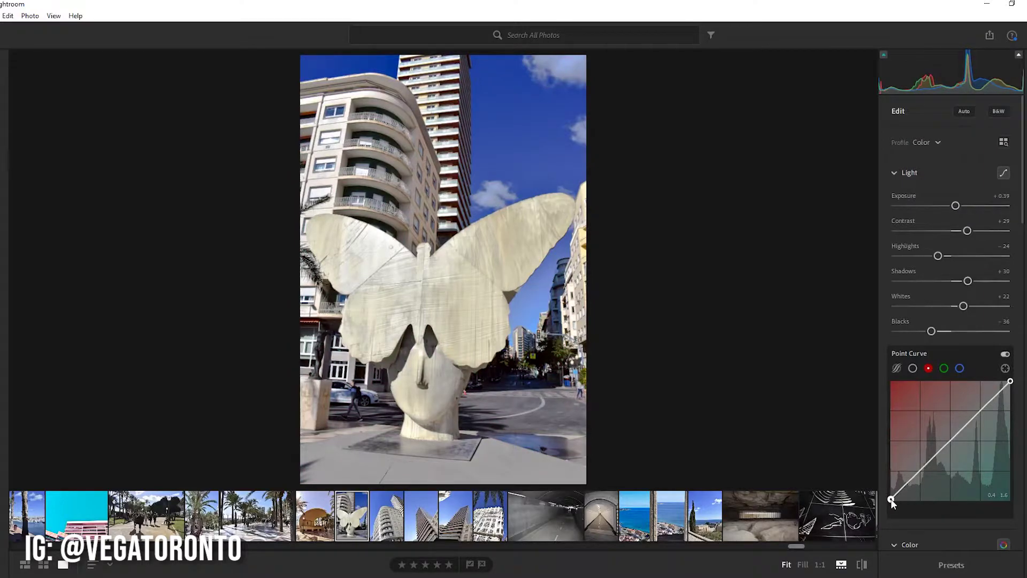
drag(892, 501, 891, 501)
- Compare As Shot and Auto white balance, settling on Auto (Temp +11, Tint -4)
scroll(1015, 372, down, 2)
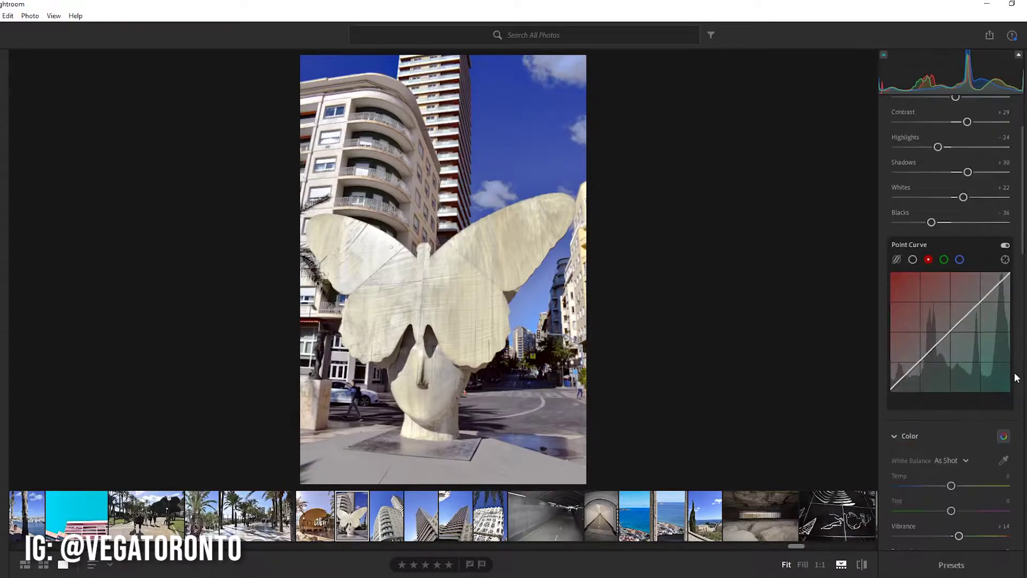
scroll(1011, 374, down, 2)
scroll(947, 380, down, 2)
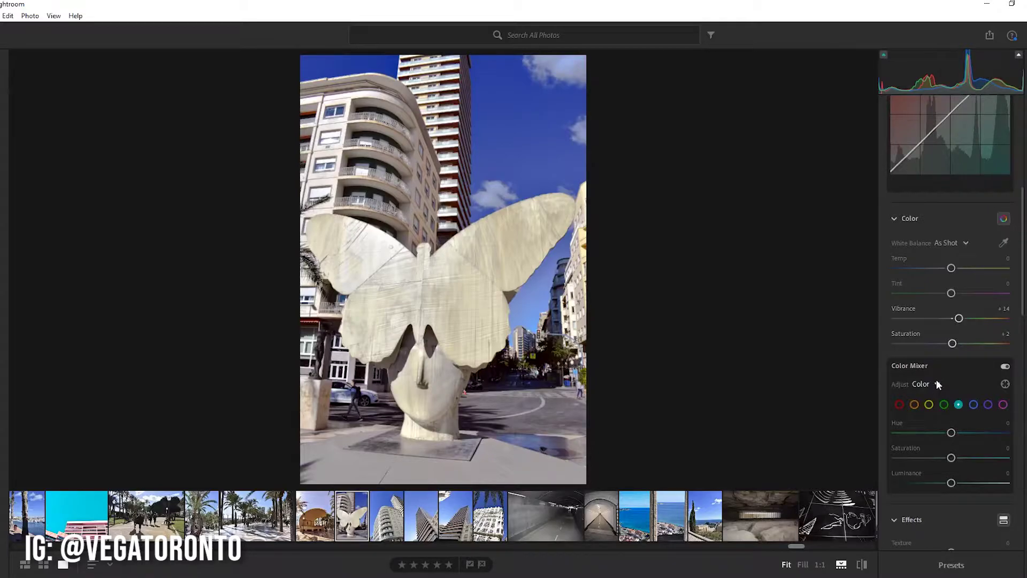
click(966, 243)
click(949, 277)
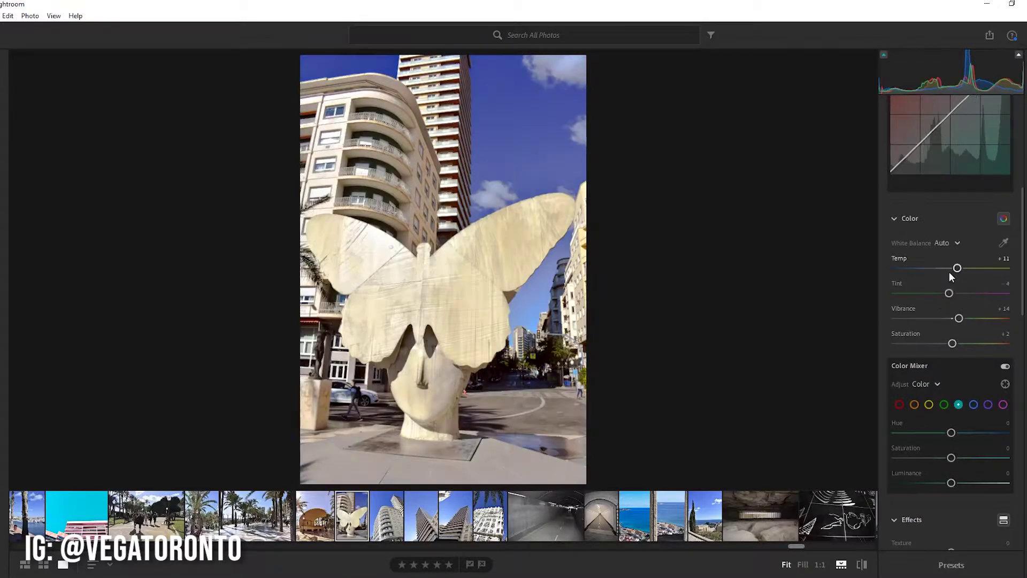
click(957, 243)
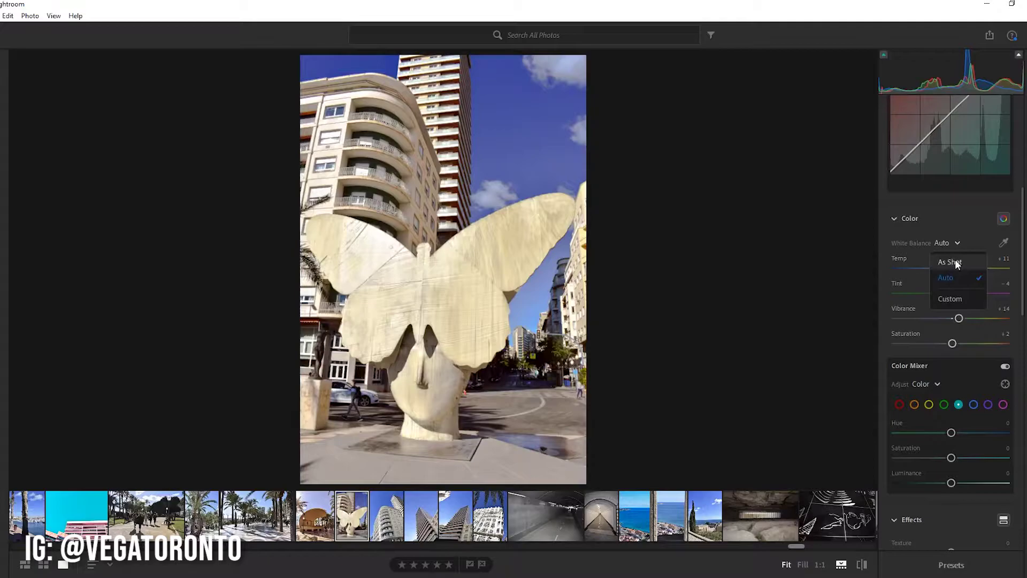
click(955, 262)
click(952, 242)
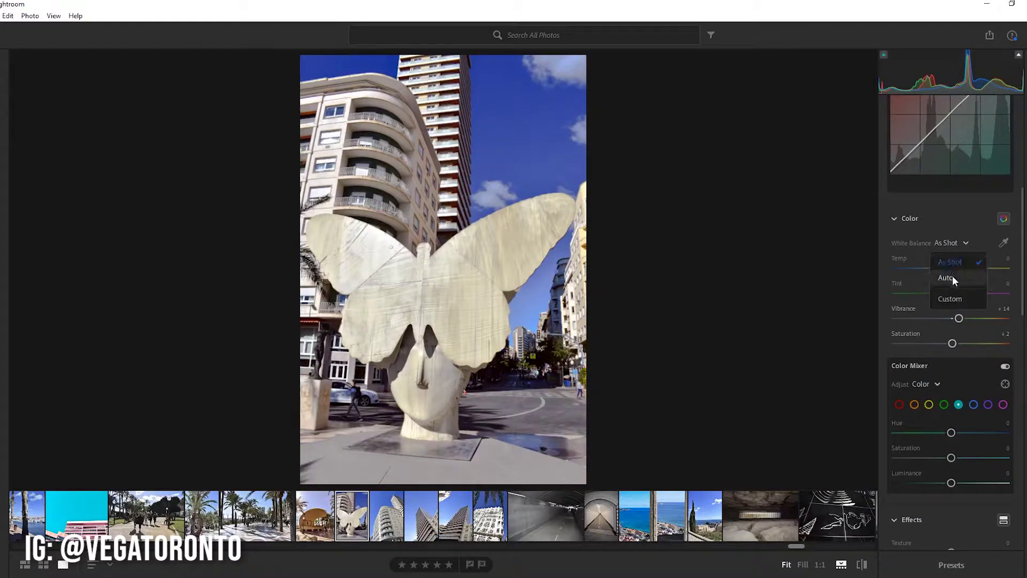
click(953, 277)
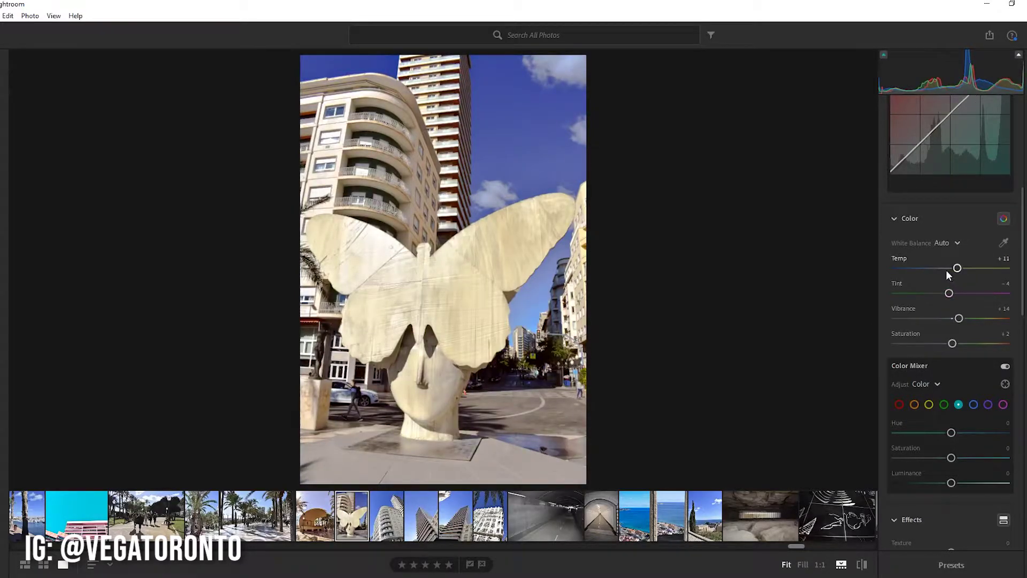
click(956, 243)
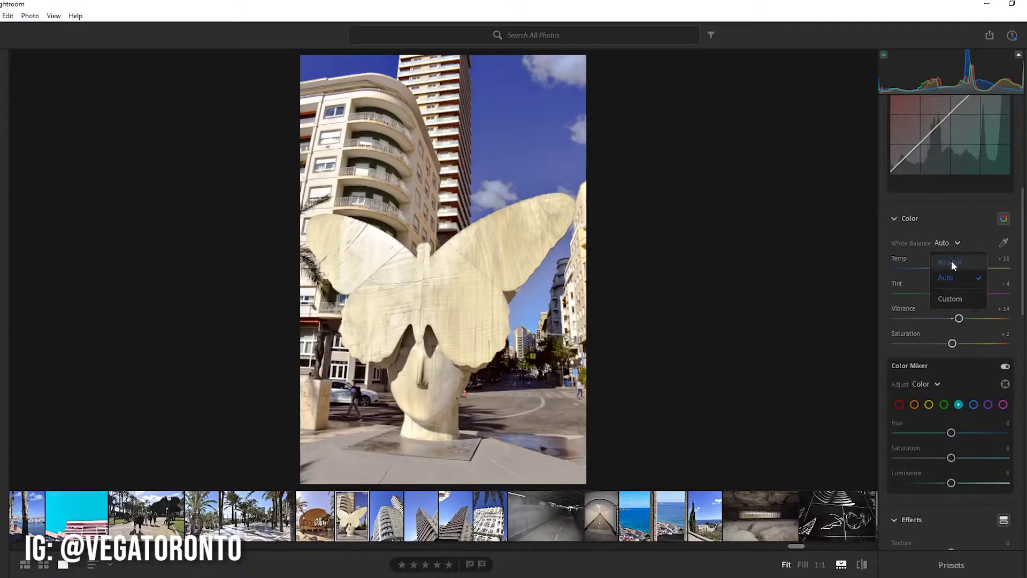
click(953, 263)
click(938, 244)
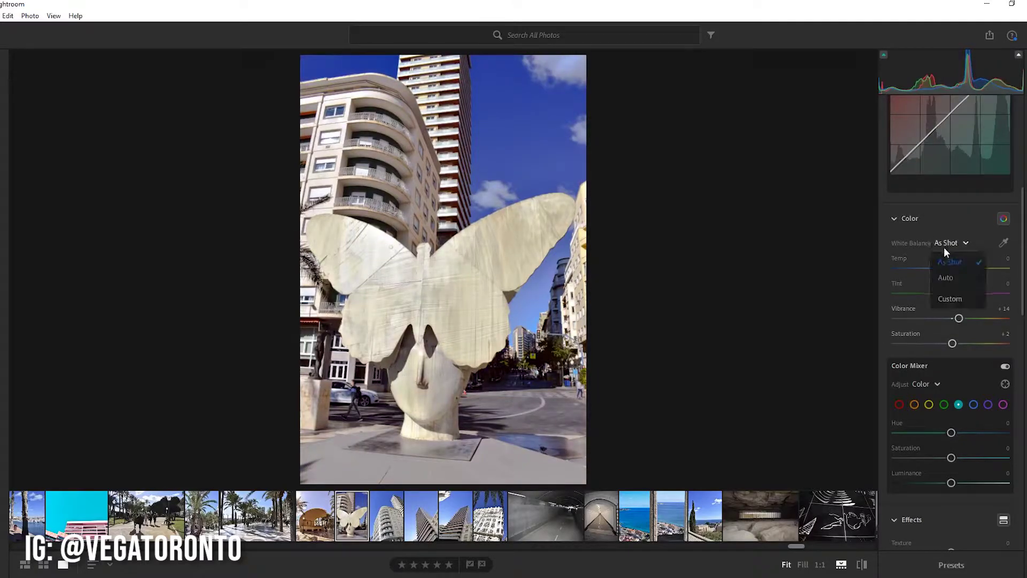
click(945, 275)
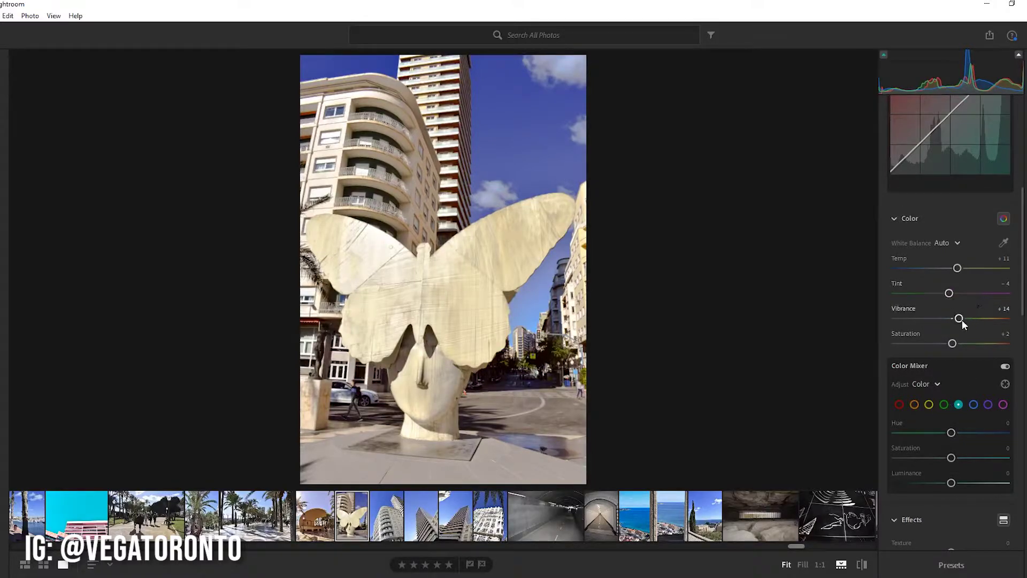
- Test Saturation at -100, then settle it at +5
drag(952, 344, 950, 346)
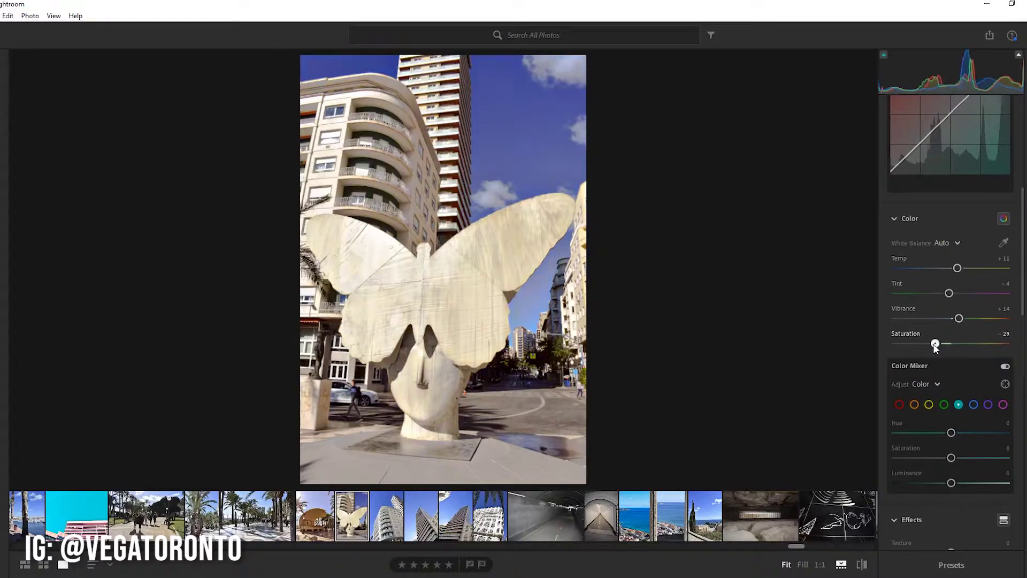
drag(949, 346, 896, 347)
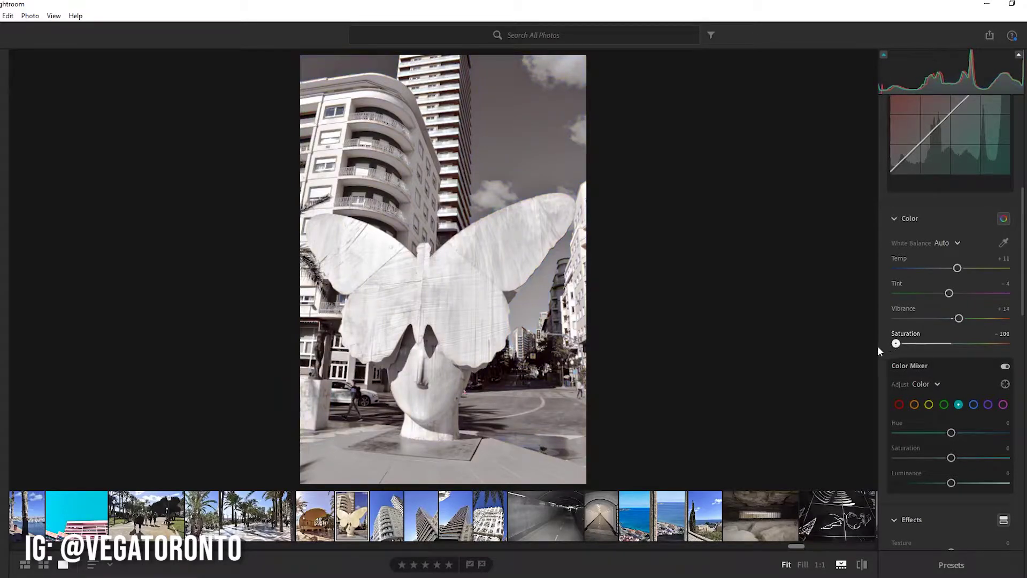
mouse_move(895, 343)
mouse_down()
mouse_move(998, 345)
mouse_move(896, 346)
mouse_move(954, 345)
mouse_up()
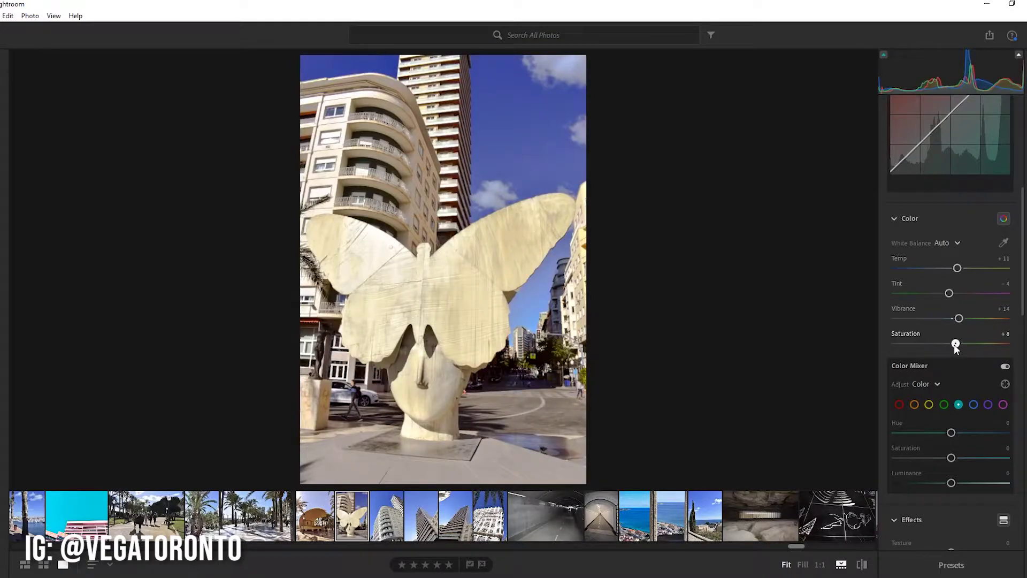
drag(955, 346, 954, 345)
- Make the reds brighter and more saturated, with their hue pushed to minimum
scroll(950, 454, down, 2)
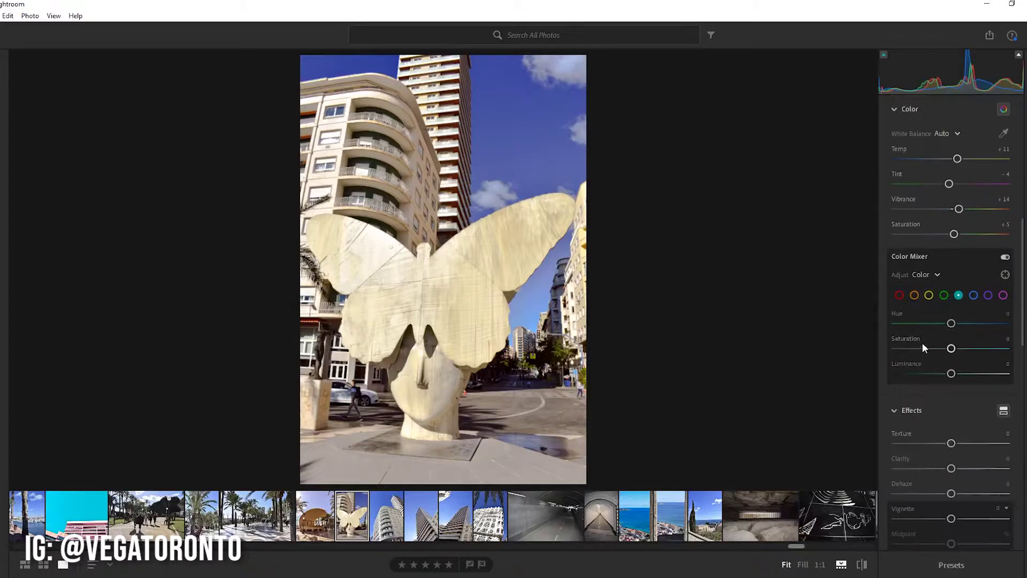
click(901, 294)
mouse_move(951, 374)
mouse_down()
mouse_move(981, 377)
mouse_move(958, 348)
mouse_move(980, 358)
mouse_up()
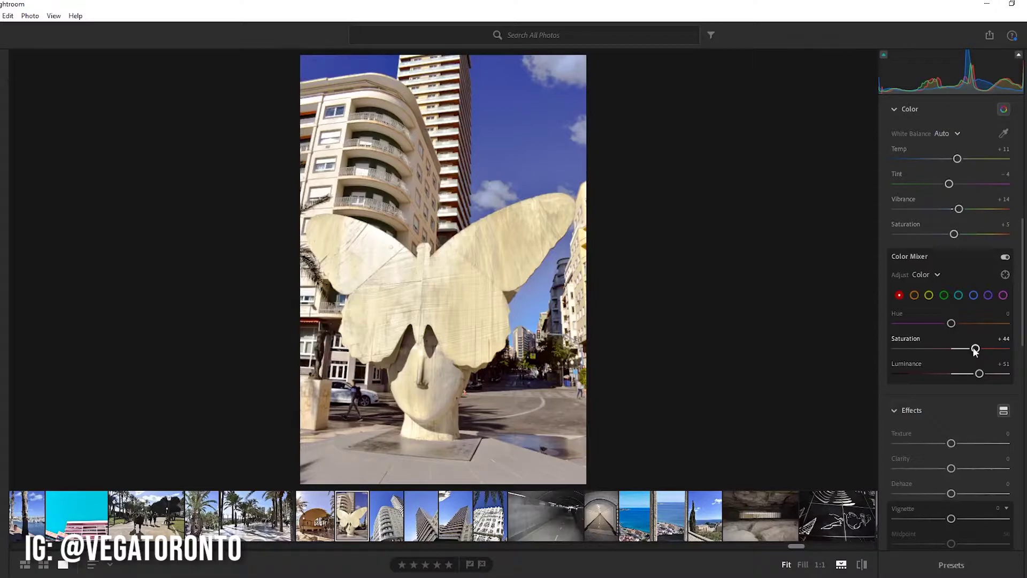
mouse_move(952, 323)
mouse_down()
mouse_move(981, 324)
mouse_move(911, 325)
mouse_move(993, 325)
mouse_move(893, 329)
mouse_up()
mouse_move(900, 342)
mouse_down()
mouse_move(853, 346)
mouse_move(919, 342)
mouse_move(880, 343)
mouse_up()
mouse_move(976, 349)
mouse_down()
mouse_move(1005, 348)
mouse_move(970, 378)
mouse_move(1002, 379)
mouse_move(989, 381)
mouse_up()
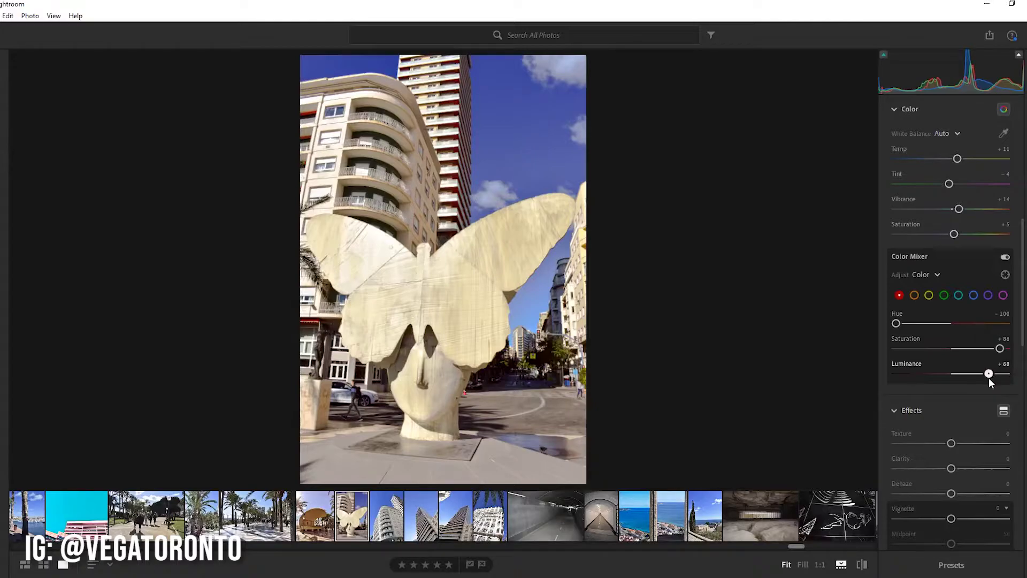
- Set the oranges to Saturation +73, Luminance +52 and Hue -69
click(916, 298)
mouse_move(952, 348)
mouse_down()
mouse_move(913, 349)
mouse_move(952, 367)
mouse_move(1015, 360)
mouse_move(966, 371)
mouse_move(961, 362)
mouse_move(1008, 367)
mouse_move(954, 368)
mouse_move(1001, 351)
mouse_up()
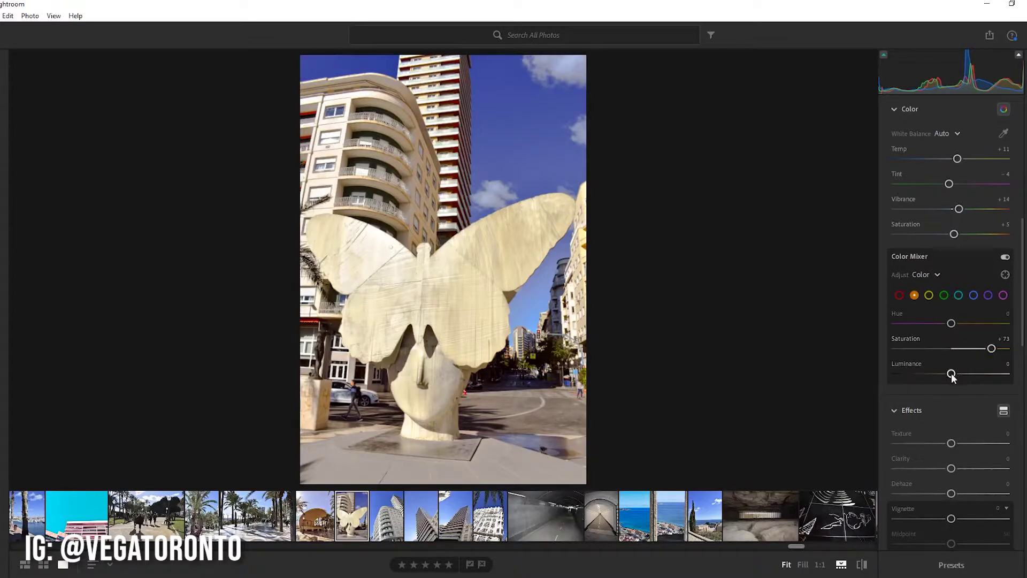
mouse_move(952, 374)
mouse_down()
mouse_move(931, 374)
mouse_move(970, 374)
mouse_move(897, 374)
mouse_move(1001, 374)
mouse_move(933, 375)
mouse_move(981, 378)
mouse_up()
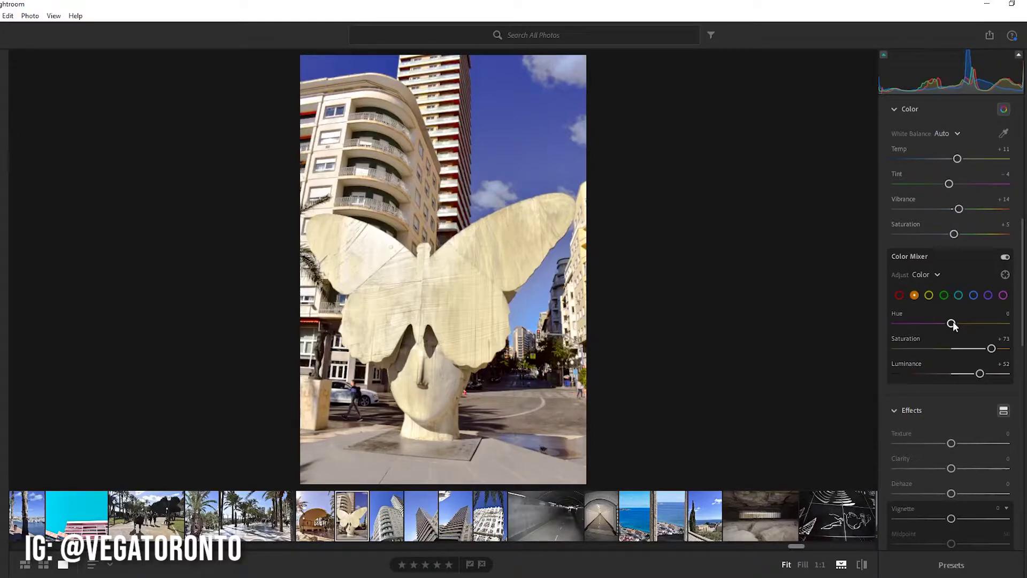
mouse_move(892, 330)
mouse_down()
mouse_move(984, 326)
mouse_move(899, 333)
mouse_move(973, 324)
mouse_move(919, 329)
mouse_up()
- Set Texture to +46 after checking detail at 1:1, and Clarity to +20
scroll(940, 414, down, 2)
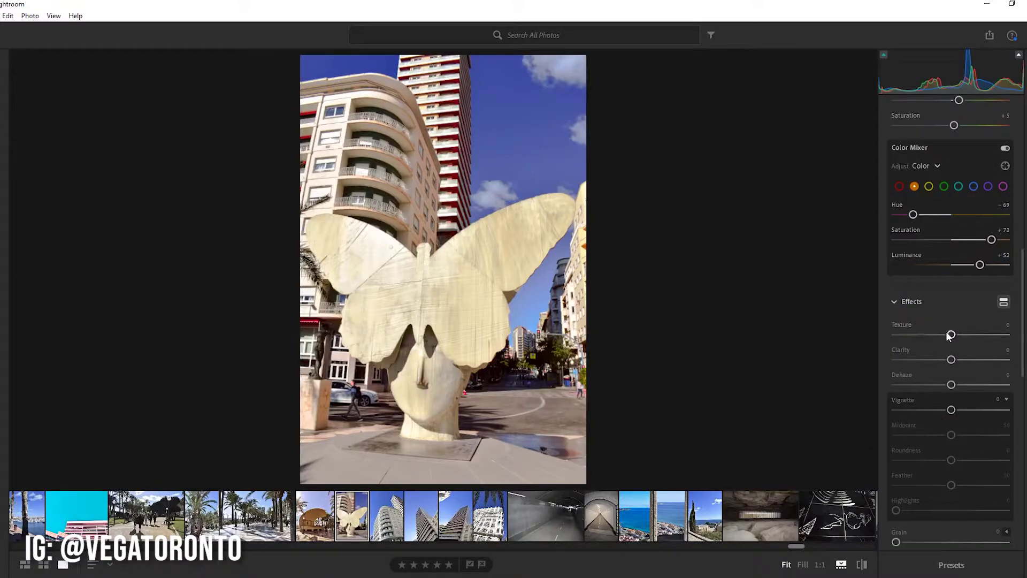
mouse_move(950, 335)
mouse_down()
mouse_move(1007, 334)
mouse_move(975, 335)
mouse_move(983, 335)
mouse_up()
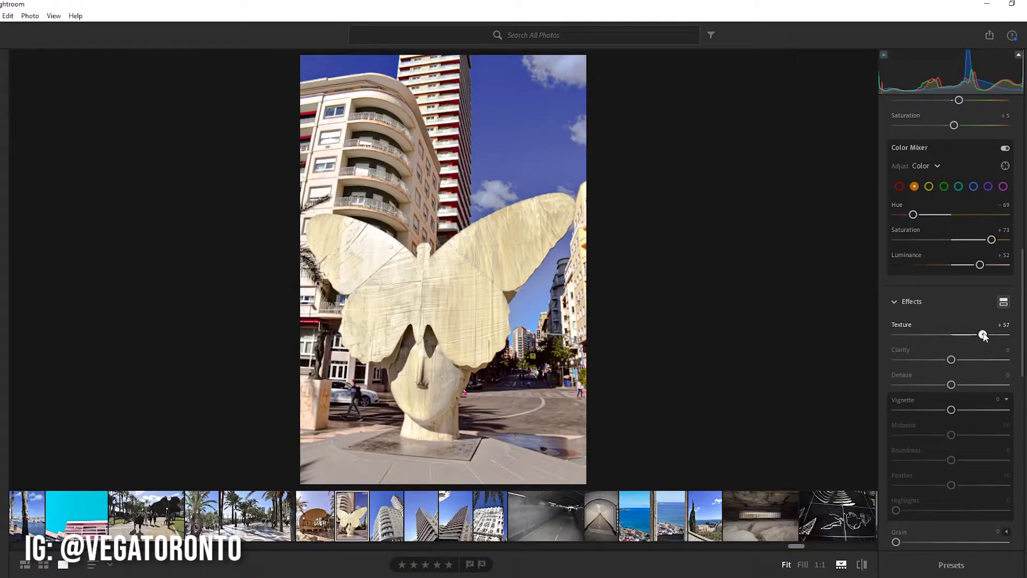
click(435, 180)
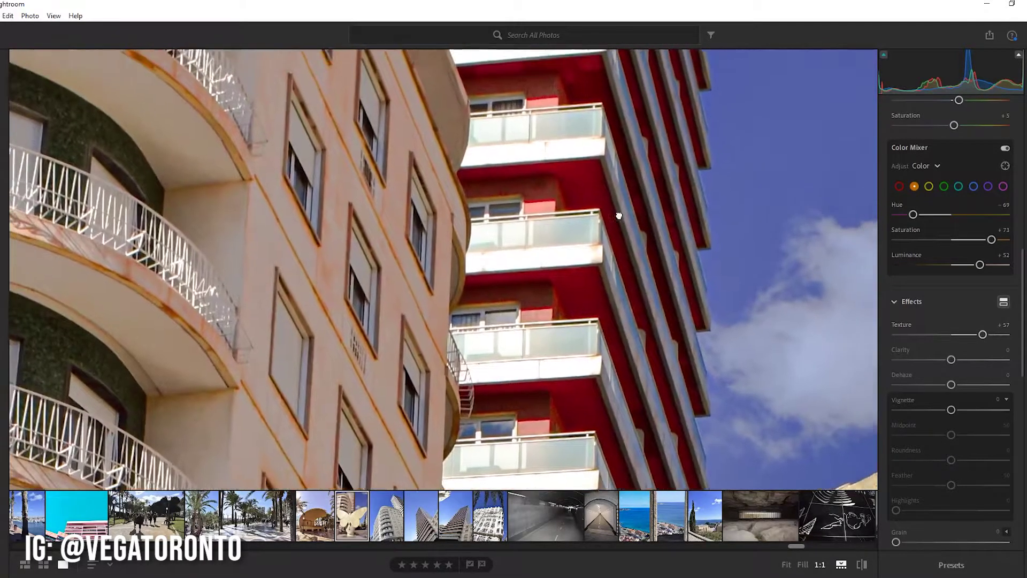
drag(618, 216, 557, 337)
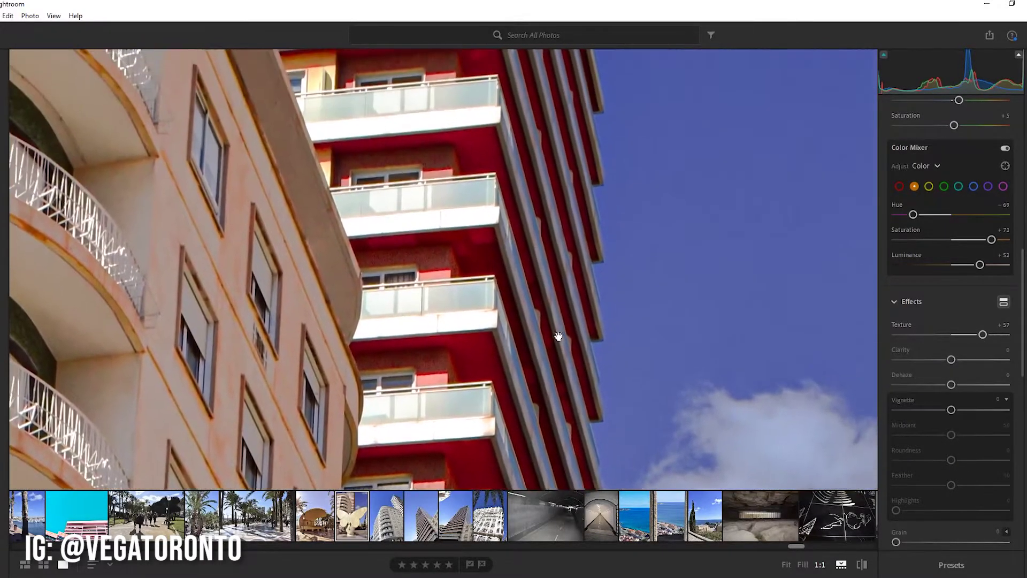
drag(638, 227, 663, 360)
click(585, 231)
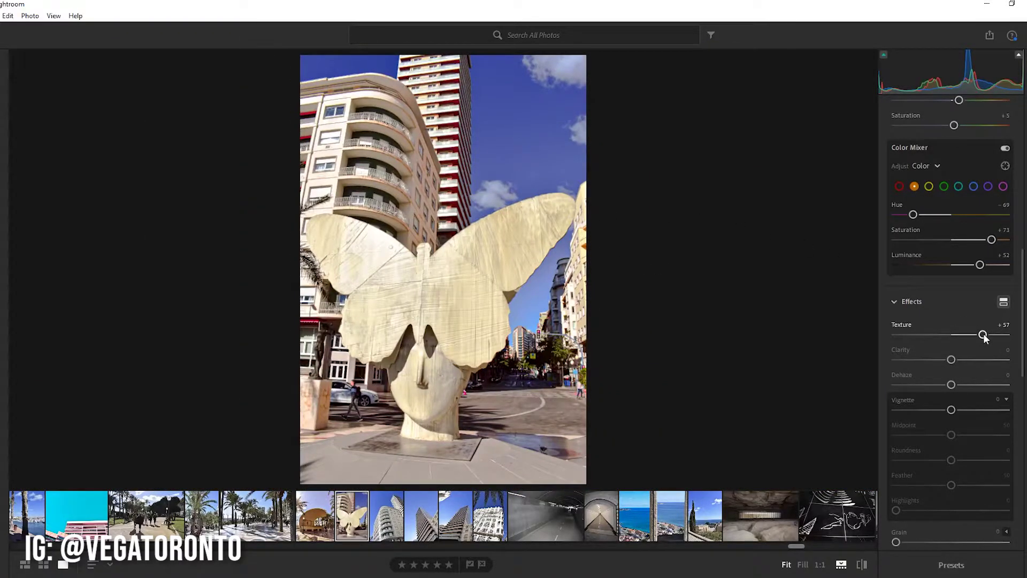
mouse_move(984, 340)
mouse_down()
mouse_move(974, 339)
mouse_move(970, 360)
mouse_move(897, 362)
mouse_move(963, 360)
mouse_up()
double_click(905, 360)
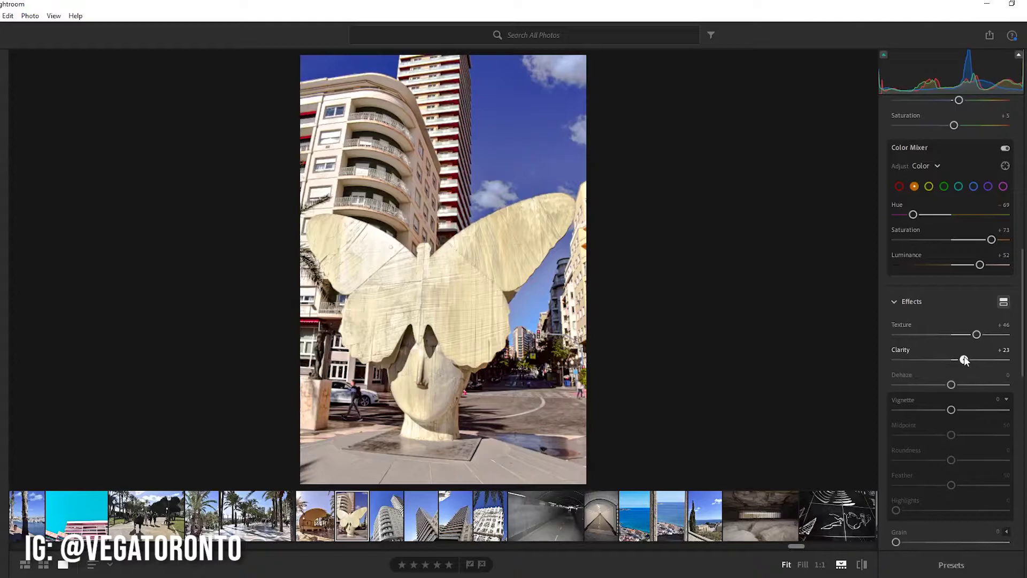
mouse_move(965, 361)
mouse_down()
mouse_move(936, 383)
mouse_move(984, 383)
mouse_move(947, 388)
mouse_up()
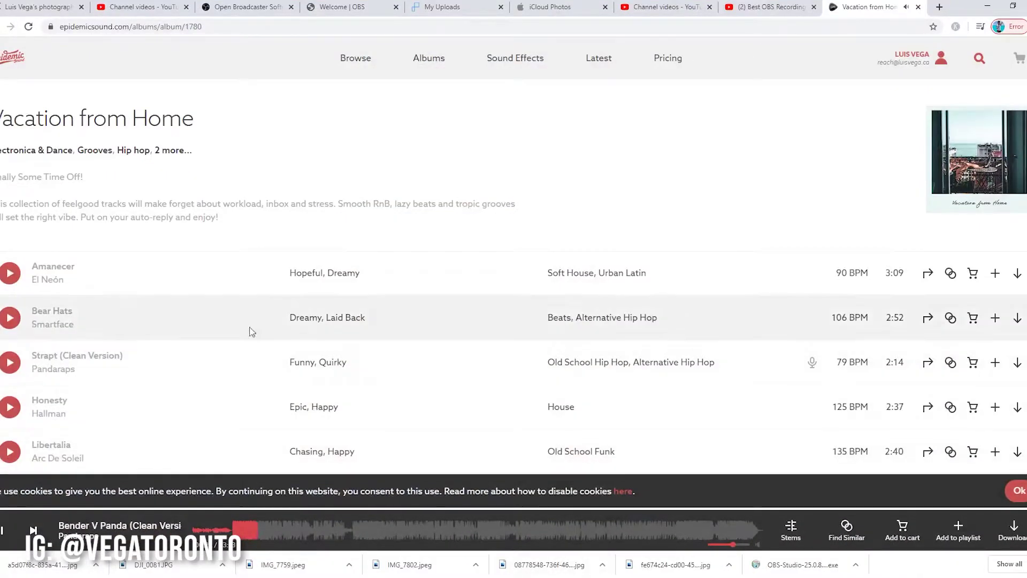
- Visit the genres page, return to the Epidemic Sound homepage and scroll down
click(344, 63)
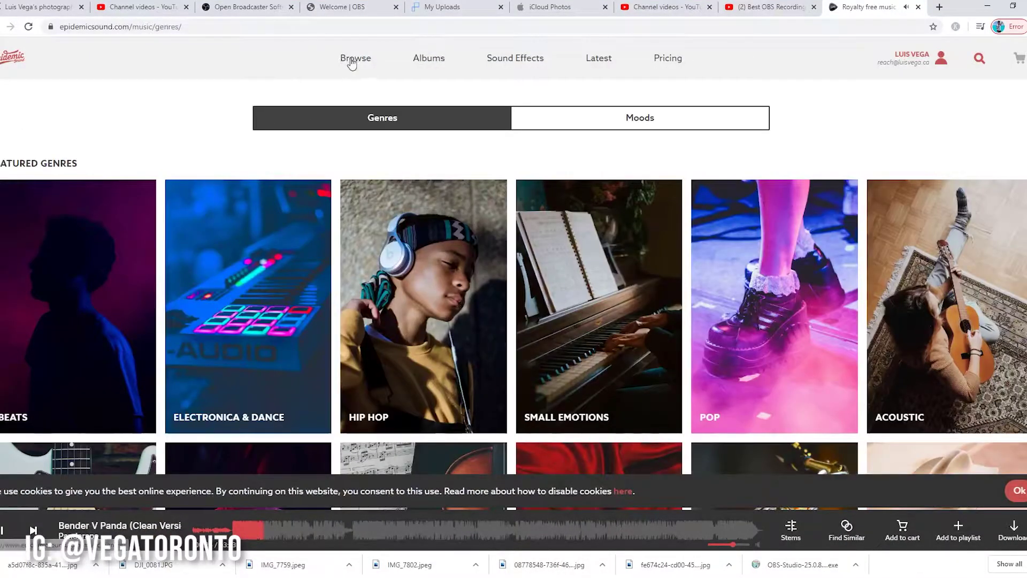
click(15, 70)
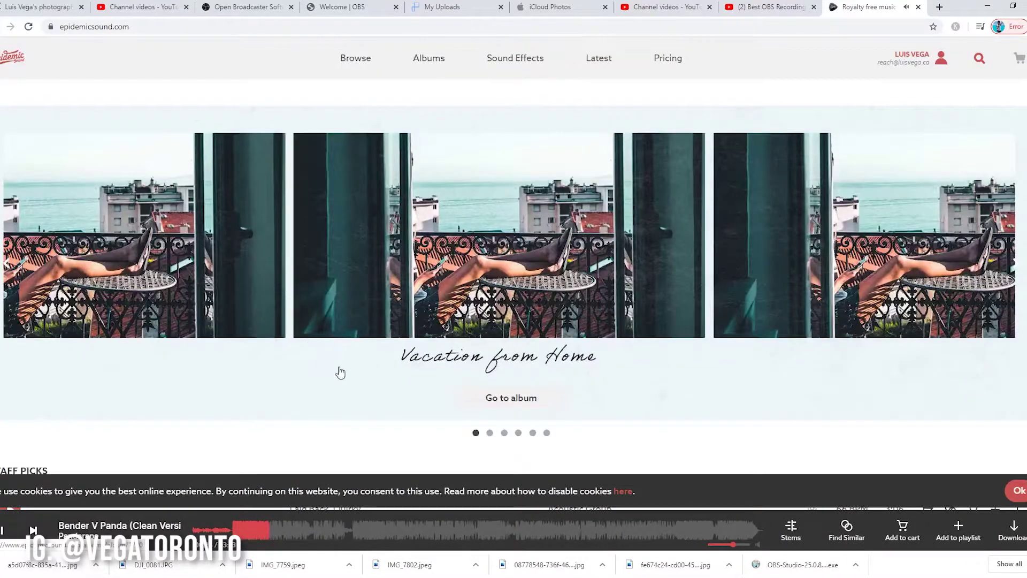
scroll(387, 369, down, 4)
scroll(321, 348, down, 2)
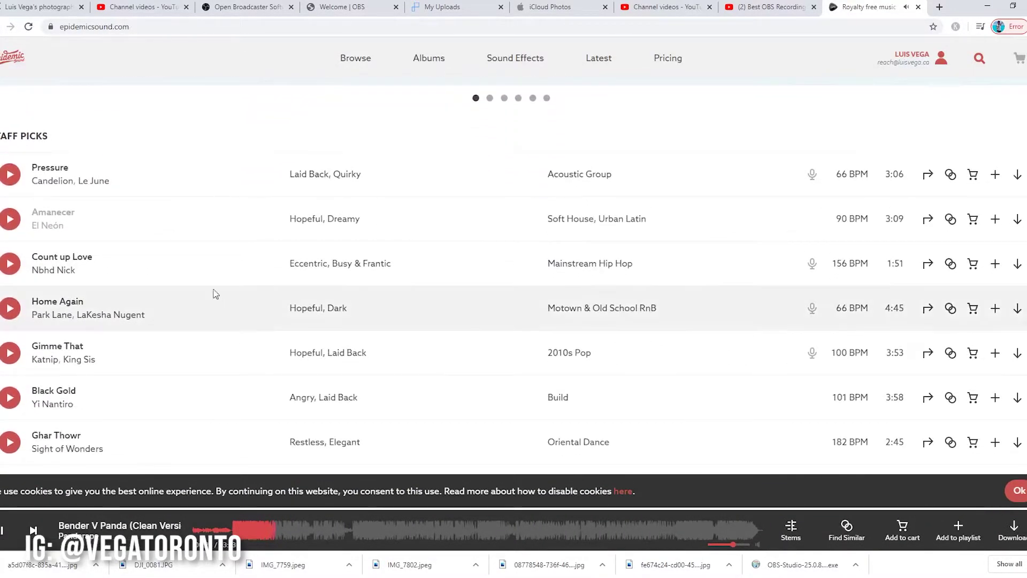
scroll(364, 353, down, 2)
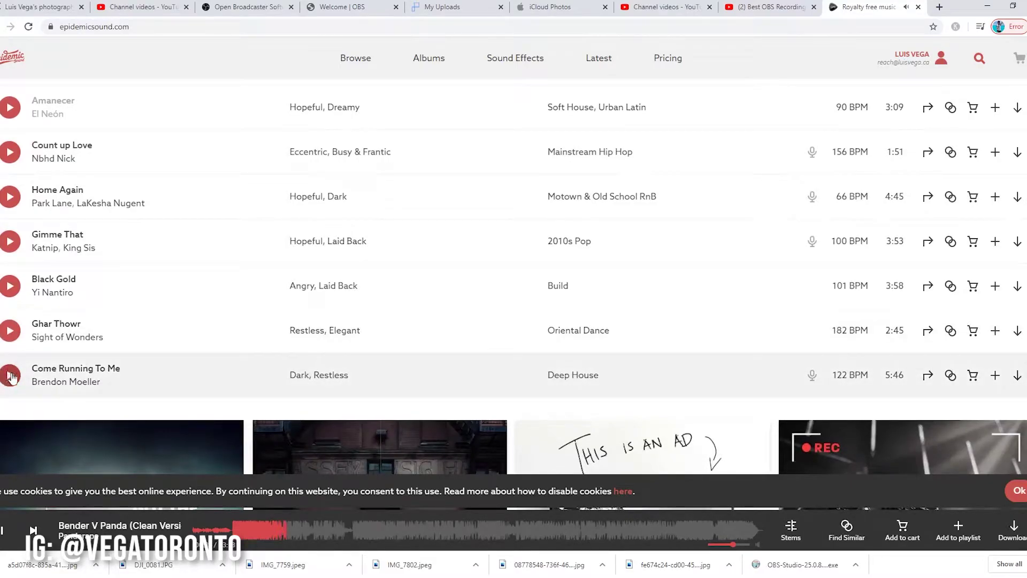
- Play 'Come Running To Me', skip ahead, then restart it from the beginning
click(9, 375)
right_click(214, 542)
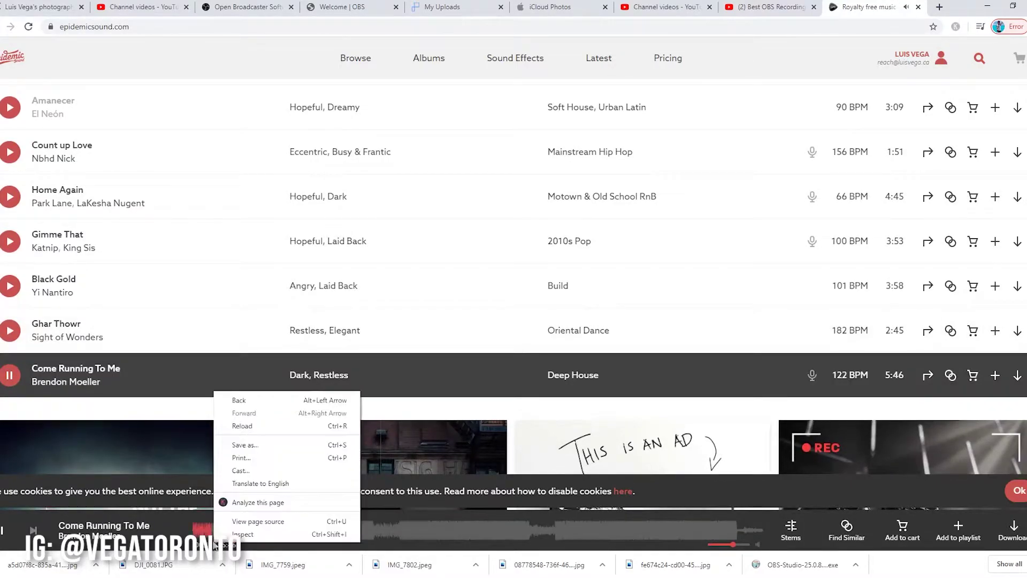
click(378, 533)
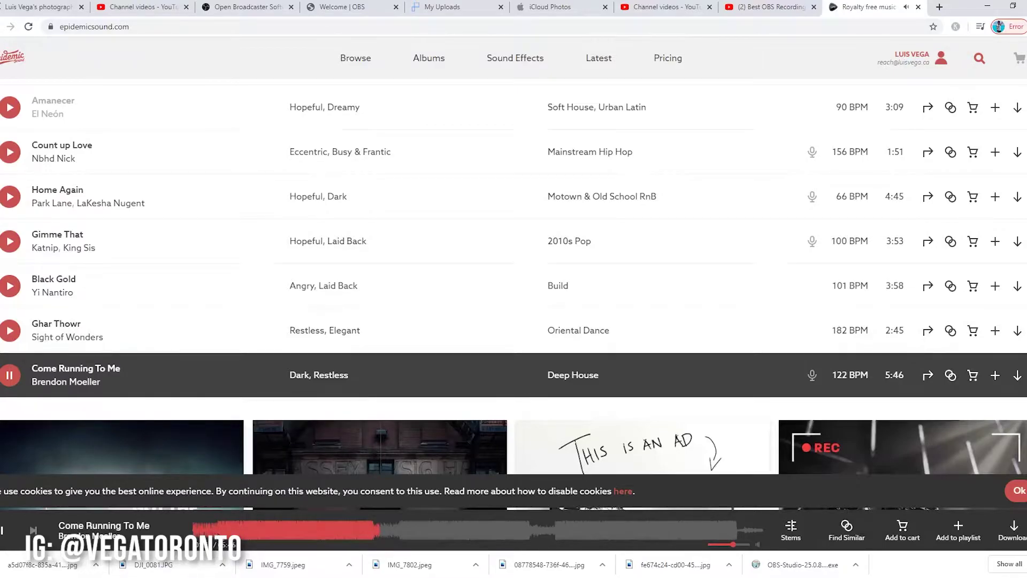
click(534, 535)
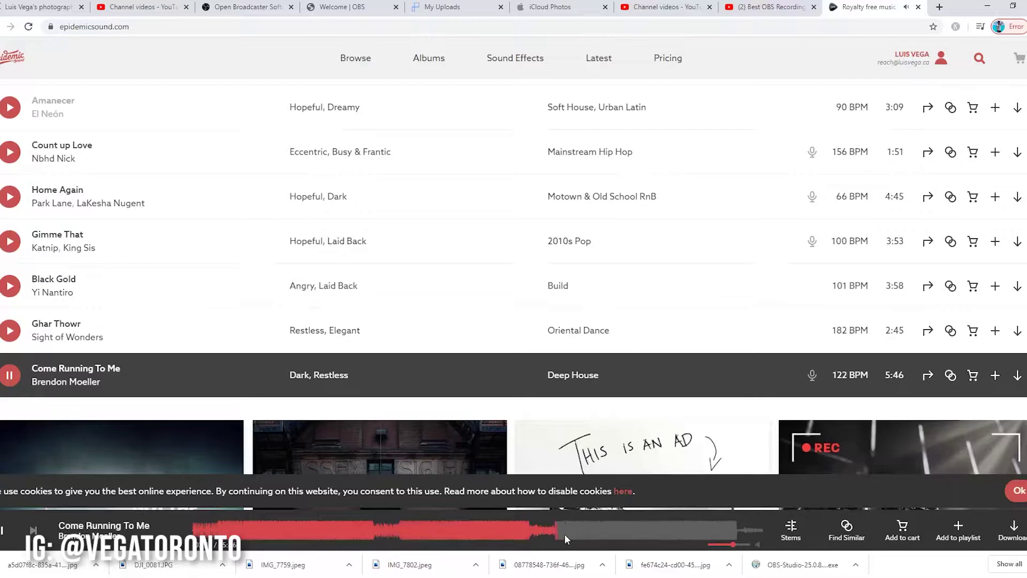
click(196, 534)
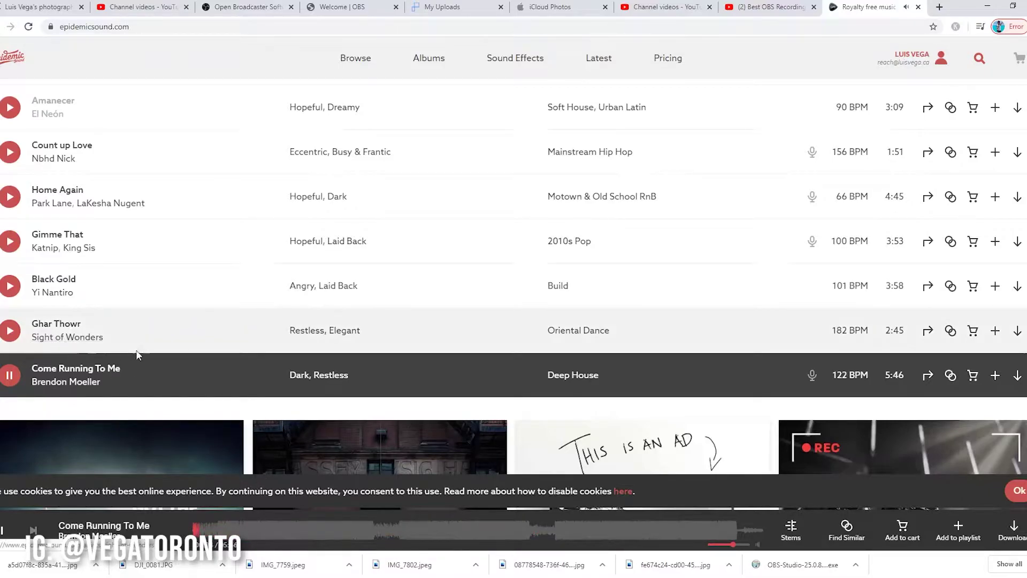
- Scroll to the page footer and minimize the browser to reveal Lightroom
scroll(300, 335, up, 1)
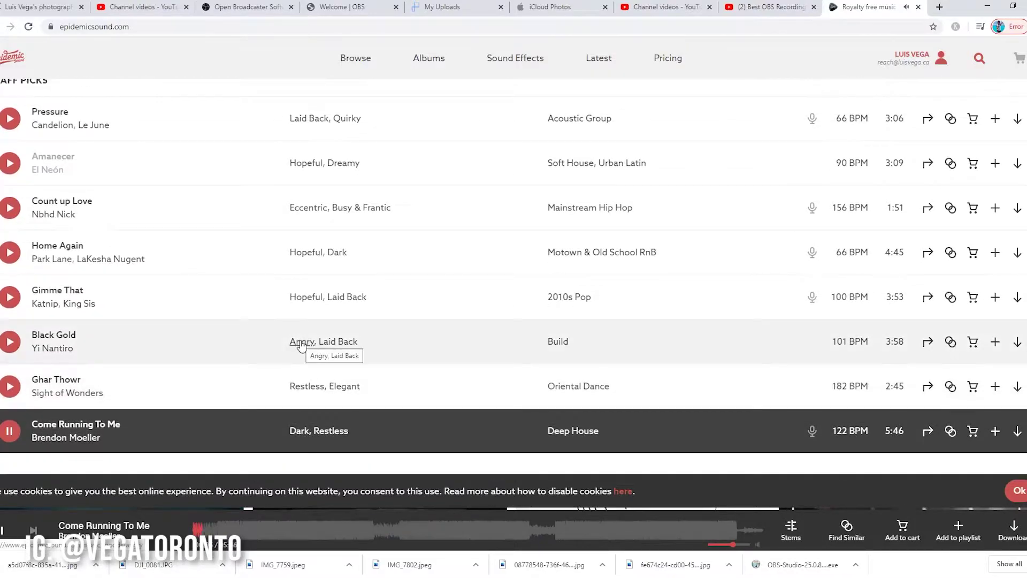
scroll(301, 343, up, 2)
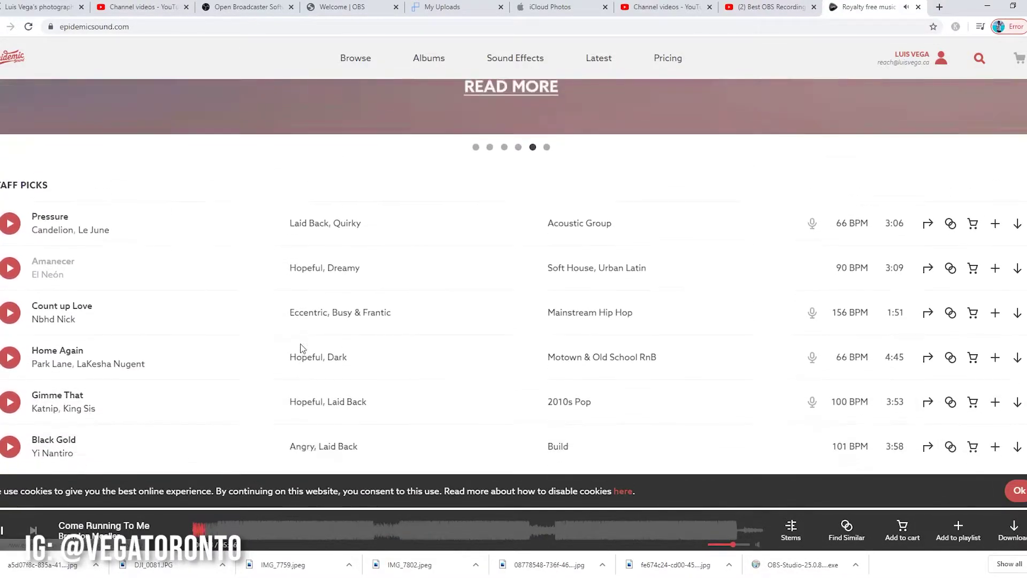
scroll(300, 365, down, 3)
scroll(300, 368, down, 5)
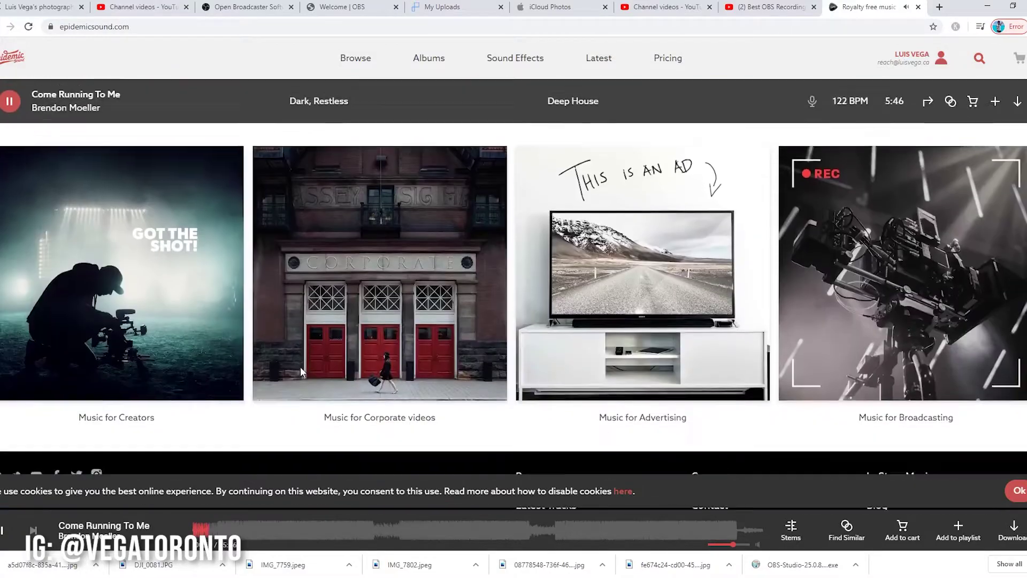
scroll(300, 374, down, 1)
scroll(300, 389, down, 2)
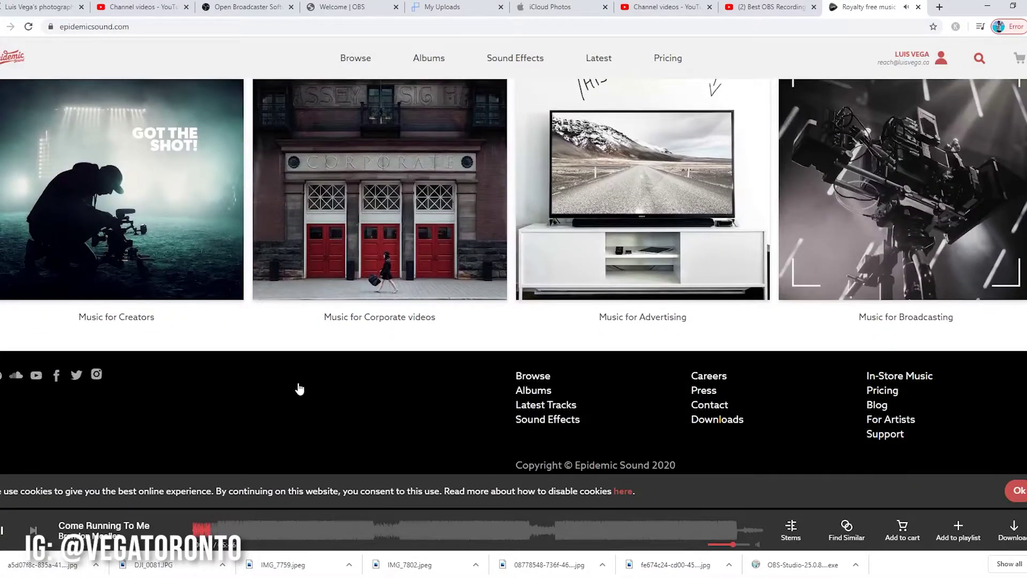
click(993, 6)
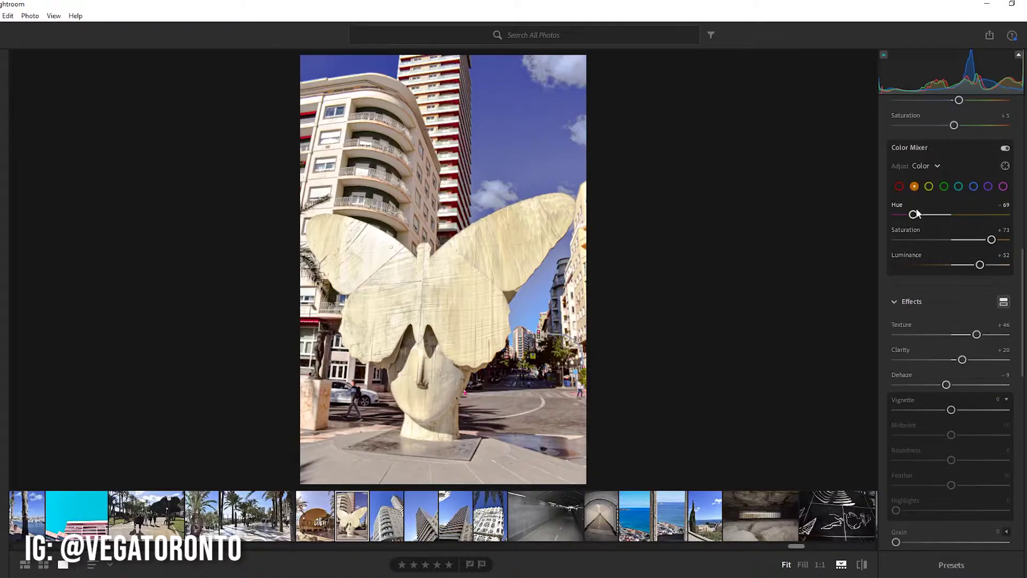
- Drop yellow saturation to about -67 and set blues to Saturation -3, Luminance -18
click(929, 186)
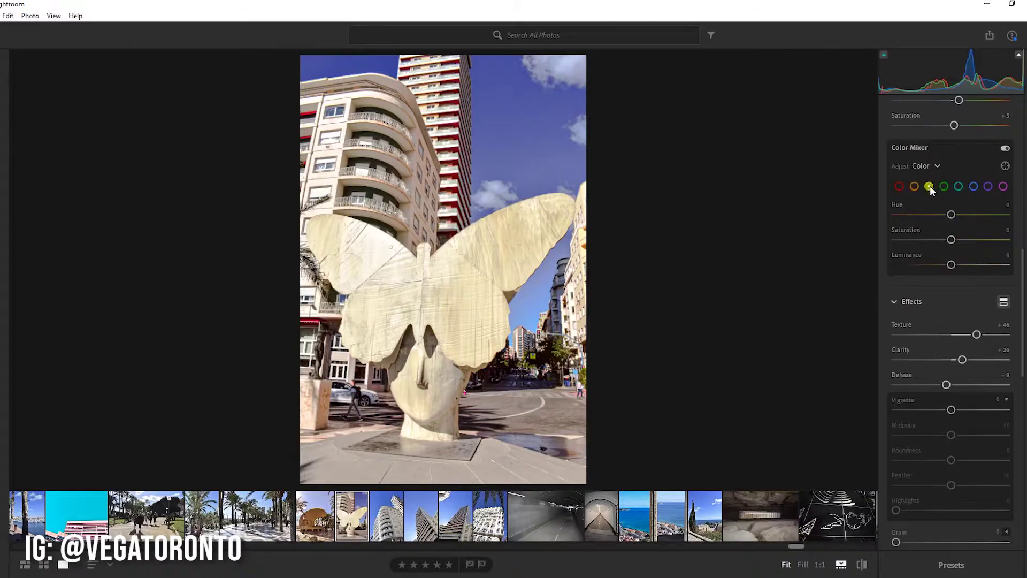
mouse_move(952, 240)
mouse_down()
mouse_move(894, 240)
mouse_move(990, 241)
mouse_up()
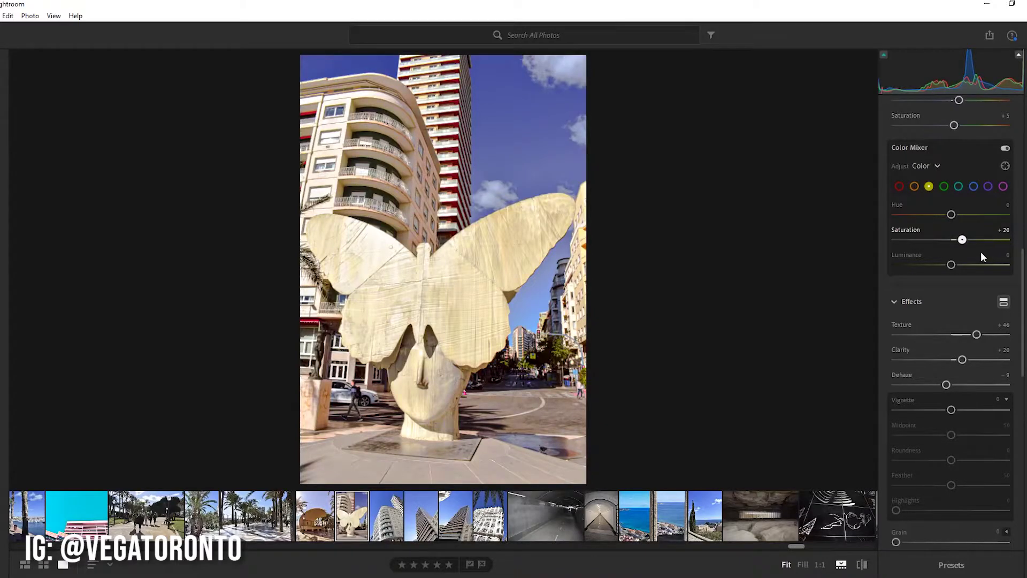
drag(991, 255, 856, 259)
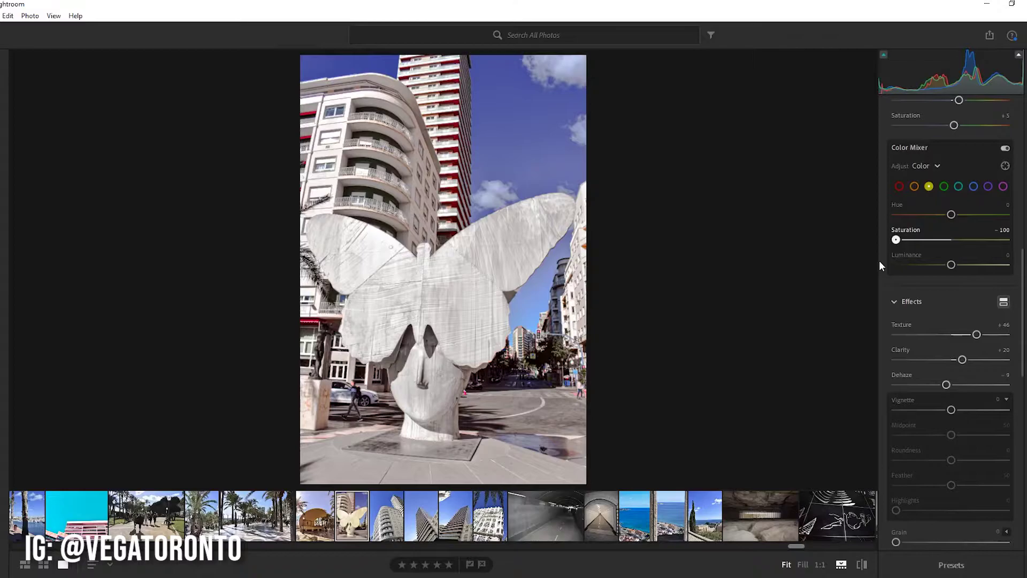
drag(880, 262, 1024, 266)
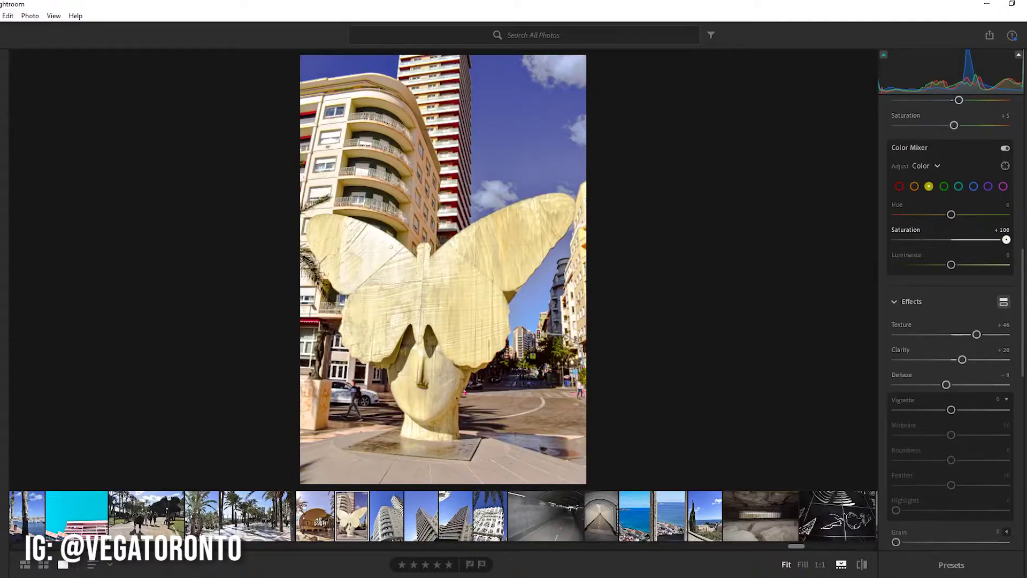
mouse_move(1023, 275)
mouse_down()
mouse_move(892, 291)
mouse_move(1023, 286)
mouse_up()
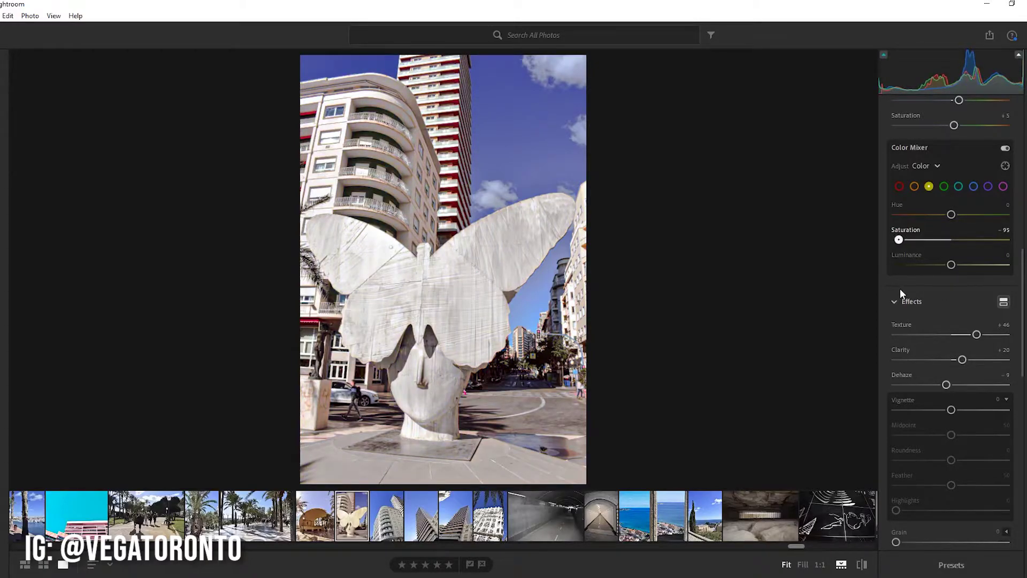
mouse_move(1006, 240)
mouse_down()
mouse_move(973, 260)
mouse_move(873, 272)
mouse_up()
key(ctrl+z)
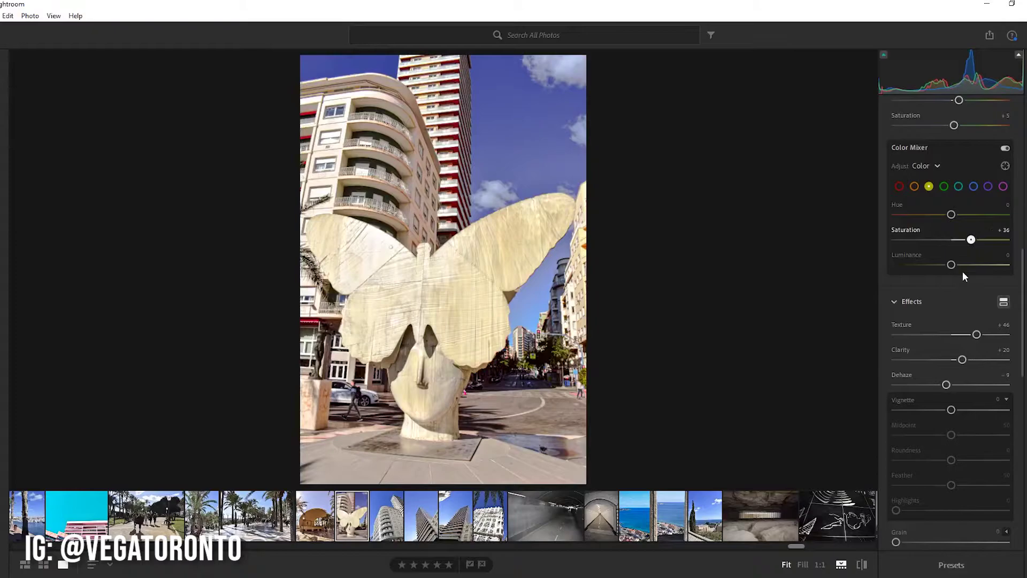
mouse_move(962, 271)
mouse_down()
mouse_move(891, 279)
mouse_move(969, 283)
mouse_move(900, 291)
mouse_move(922, 277)
mouse_move(908, 280)
mouse_move(916, 283)
mouse_up()
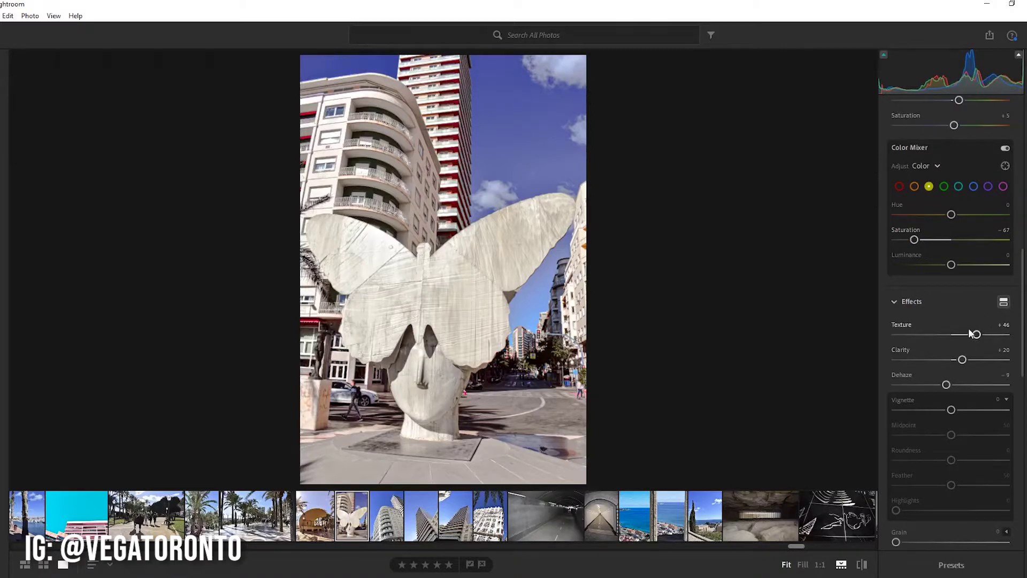
click(975, 186)
mouse_move(951, 239)
mouse_down()
mouse_move(920, 239)
mouse_move(1004, 242)
mouse_move(875, 249)
mouse_move(984, 242)
mouse_move(947, 247)
mouse_move(931, 265)
mouse_move(994, 264)
mouse_move(908, 266)
mouse_move(942, 266)
mouse_up()
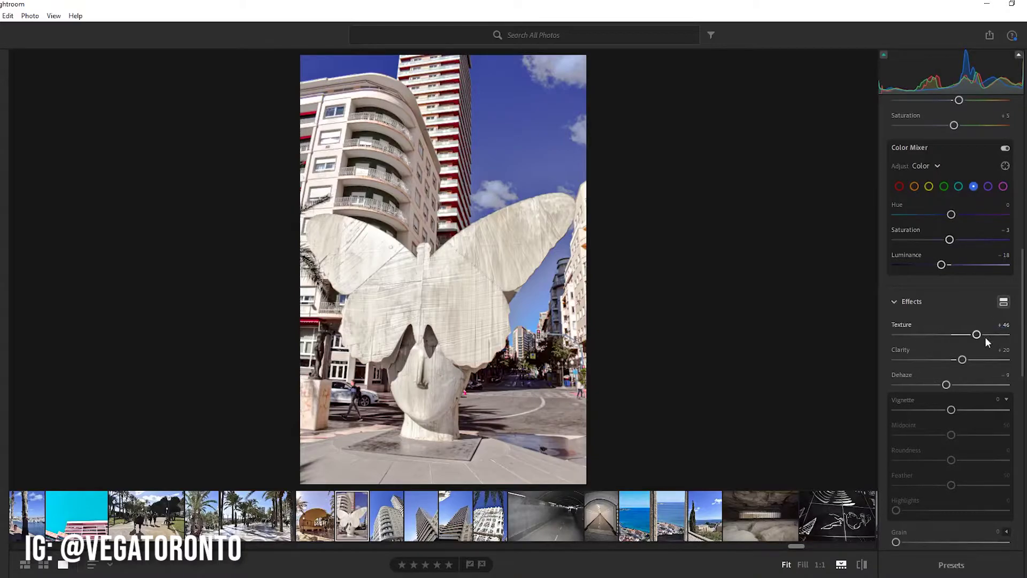
- Give the shadows a subtle, low-saturation warm split-toning tint
scroll(1003, 310, up, 1)
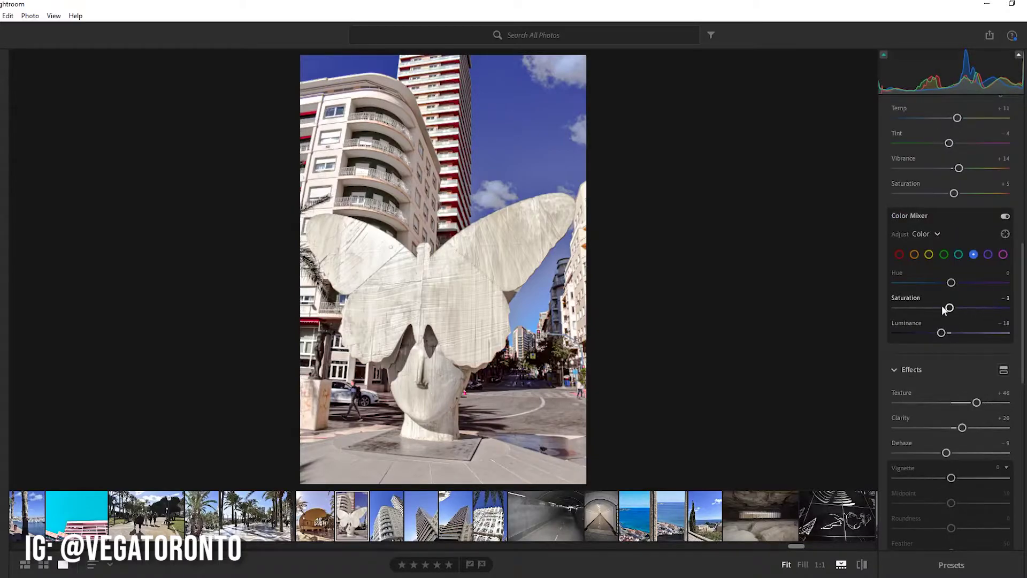
click(1004, 371)
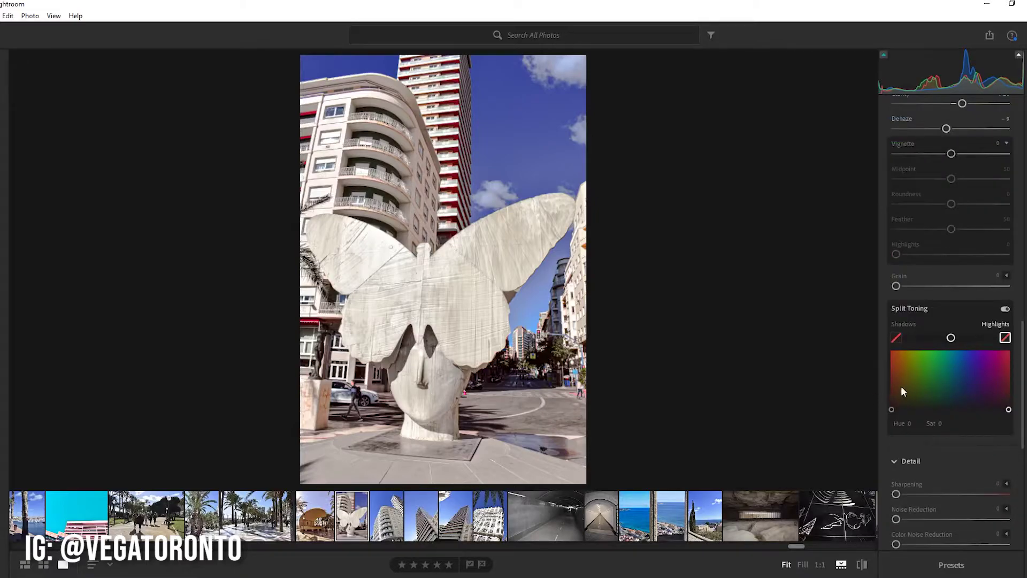
mouse_move(1009, 410)
mouse_down()
mouse_move(932, 363)
mouse_move(1009, 369)
mouse_move(913, 373)
mouse_move(900, 361)
mouse_move(910, 349)
mouse_move(920, 429)
mouse_move(898, 387)
mouse_move(913, 401)
mouse_move(959, 356)
mouse_move(1003, 374)
mouse_move(914, 377)
mouse_move(882, 348)
mouse_move(930, 331)
mouse_move(938, 365)
mouse_move(923, 402)
mouse_move(910, 396)
mouse_move(920, 426)
mouse_move(906, 398)
mouse_up()
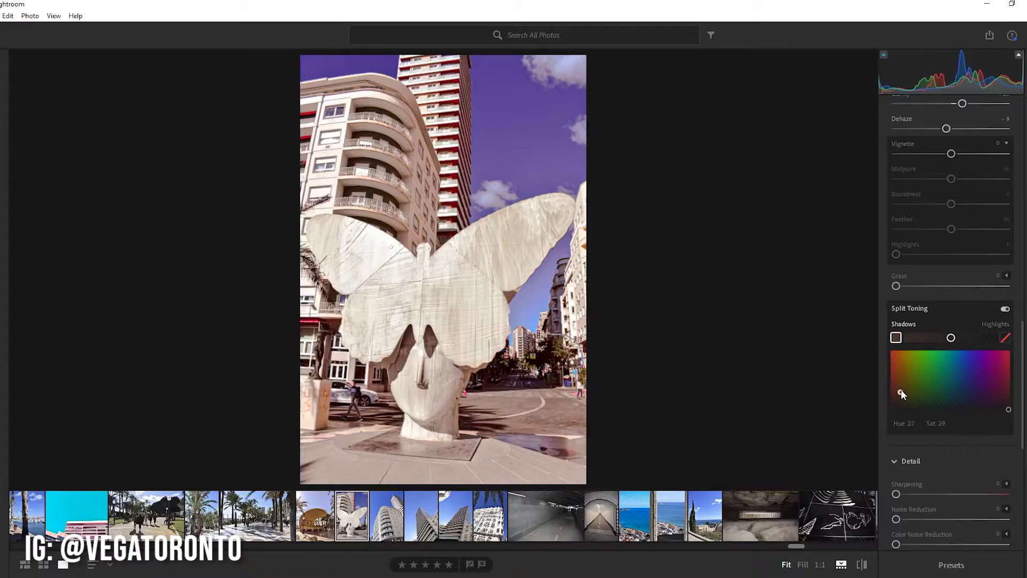
drag(902, 393, 912, 402)
drag(911, 399, 911, 404)
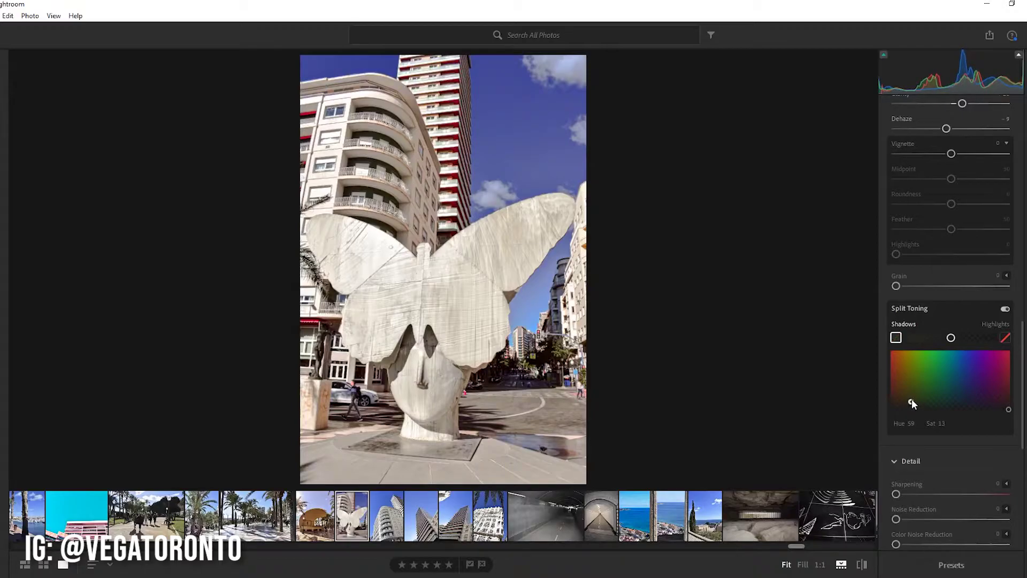
- Give the highlights a faint pink tint at Hue 353, Saturation 8
click(1006, 338)
click(996, 399)
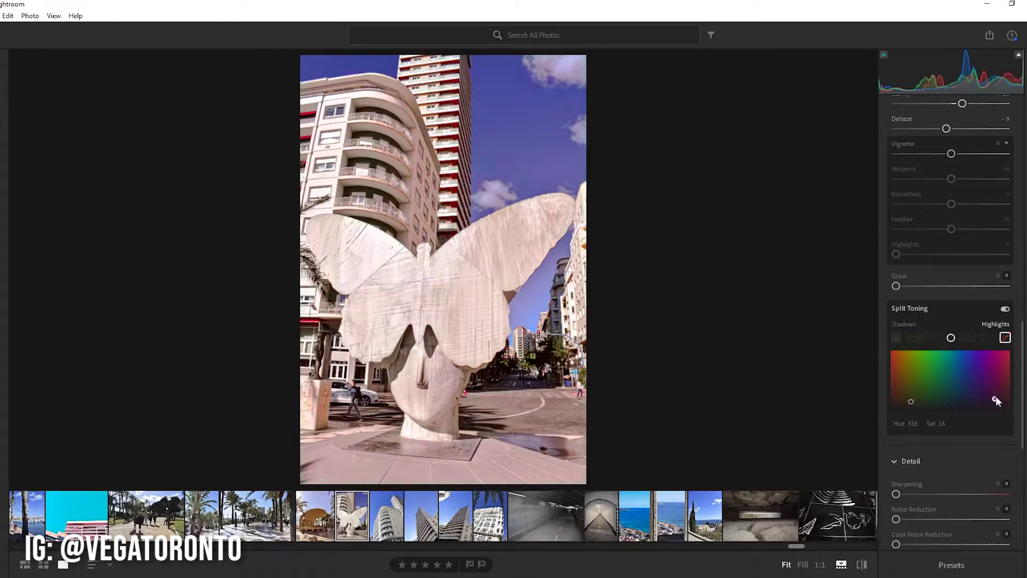
mouse_move(996, 400)
mouse_down()
mouse_move(928, 389)
mouse_move(982, 384)
mouse_move(998, 369)
mouse_move(985, 357)
mouse_move(938, 371)
mouse_move(893, 356)
mouse_move(899, 405)
mouse_move(1010, 420)
mouse_move(1001, 405)
mouse_move(1021, 408)
mouse_move(1021, 383)
mouse_move(982, 409)
mouse_move(949, 393)
mouse_move(1010, 415)
mouse_up()
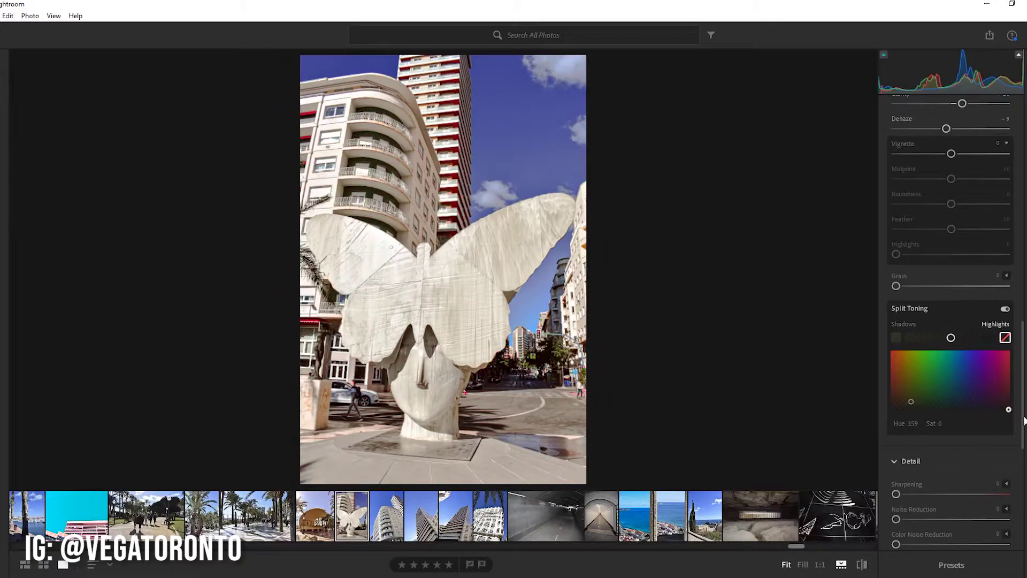
drag(1024, 421, 1009, 408)
- Raise Sharpening, judging it at maximum at 1:1, then settle on 62
scroll(988, 468, down, 2)
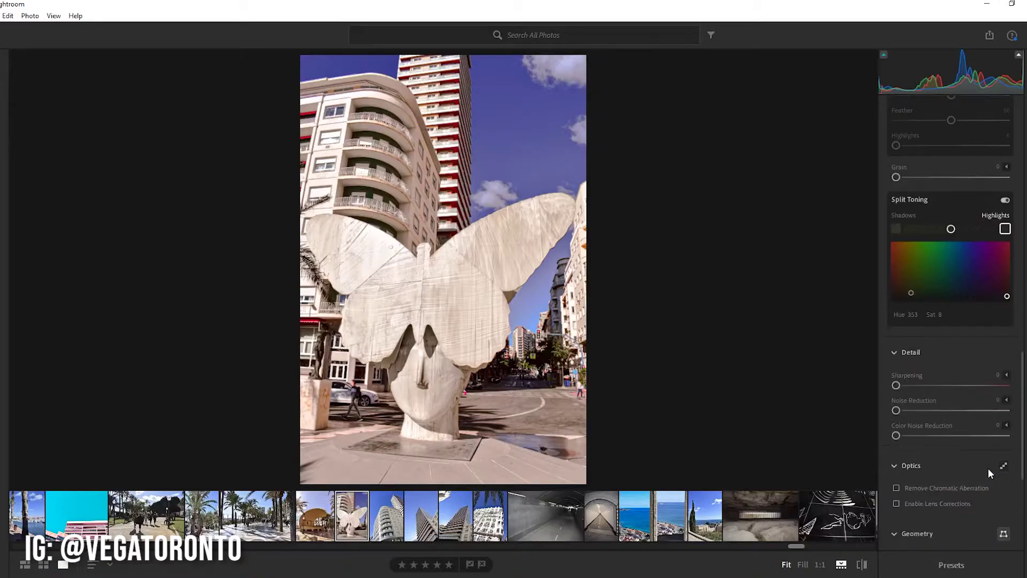
drag(942, 389, 948, 389)
click(517, 317)
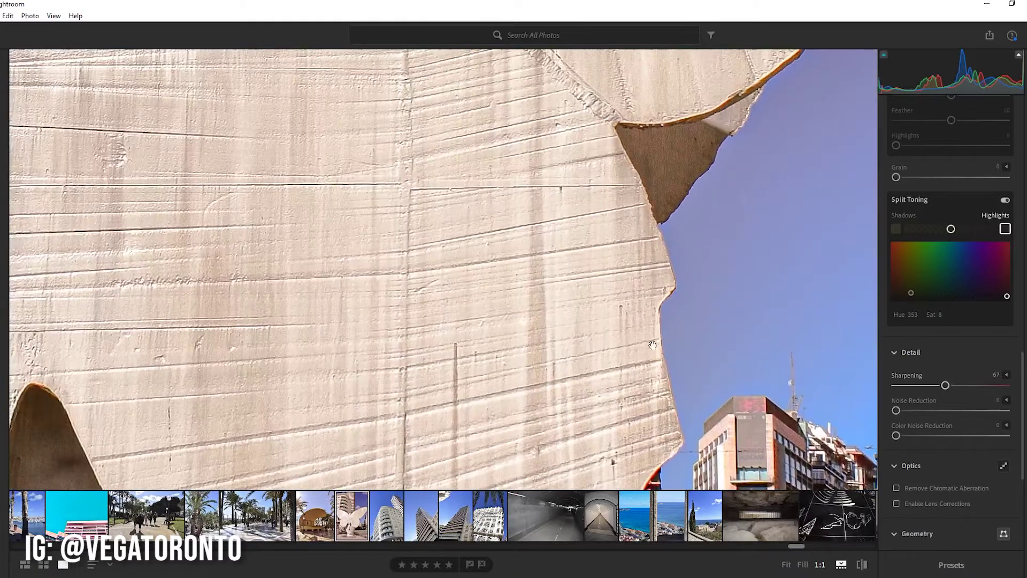
drag(946, 386, 1009, 386)
click(449, 347)
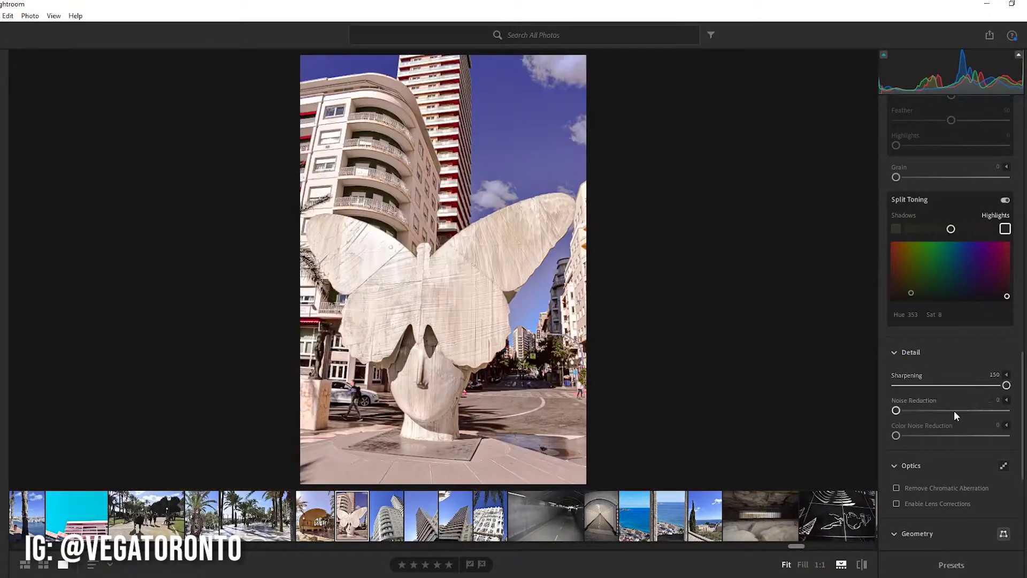
drag(961, 385, 943, 388)
- Inspect the sharpening at 1:1 on the sculpture base, street and sky
click(425, 453)
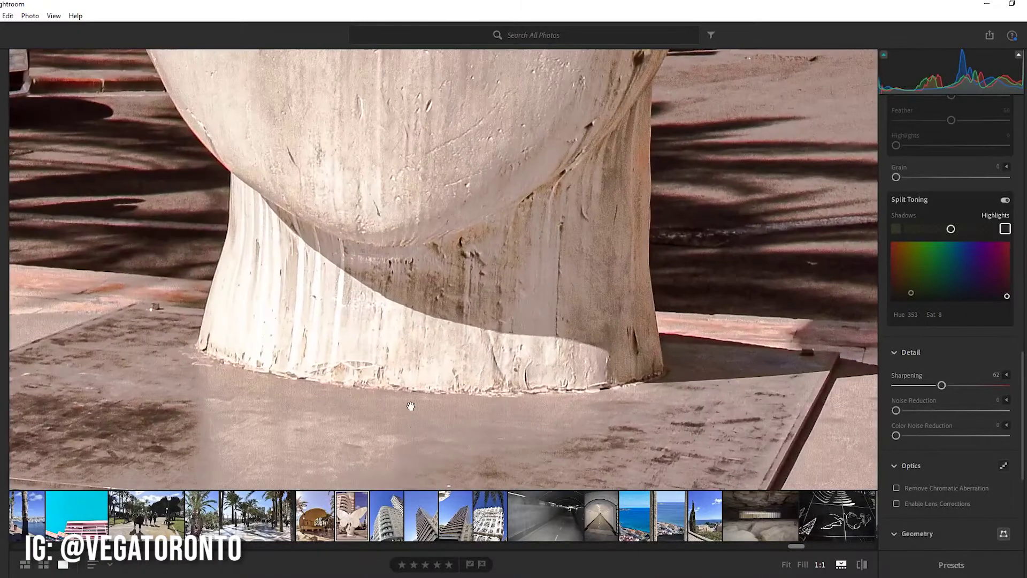
mouse_move(408, 406)
mouse_down()
mouse_move(481, 303)
mouse_move(576, 319)
mouse_up()
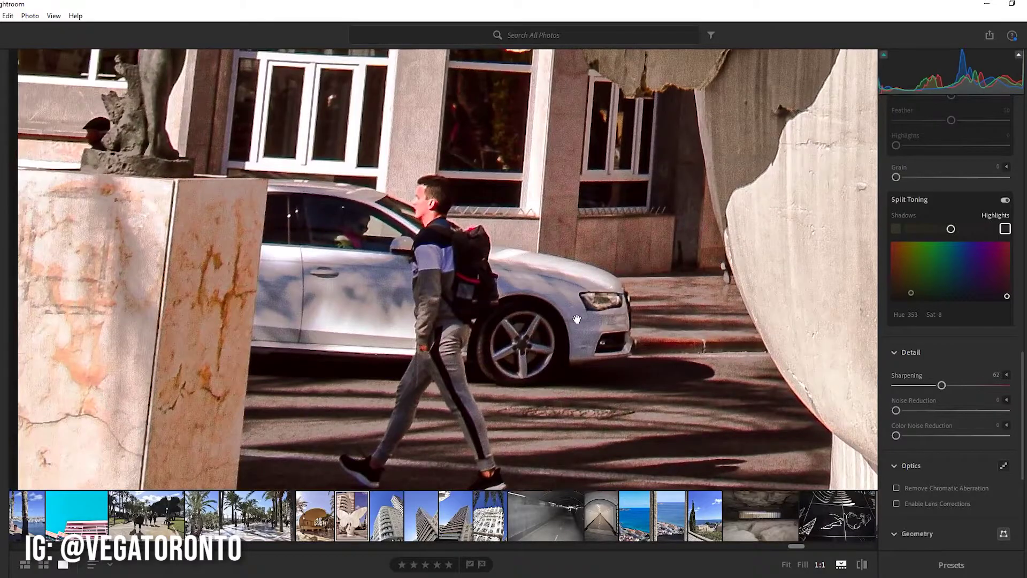
click(577, 319)
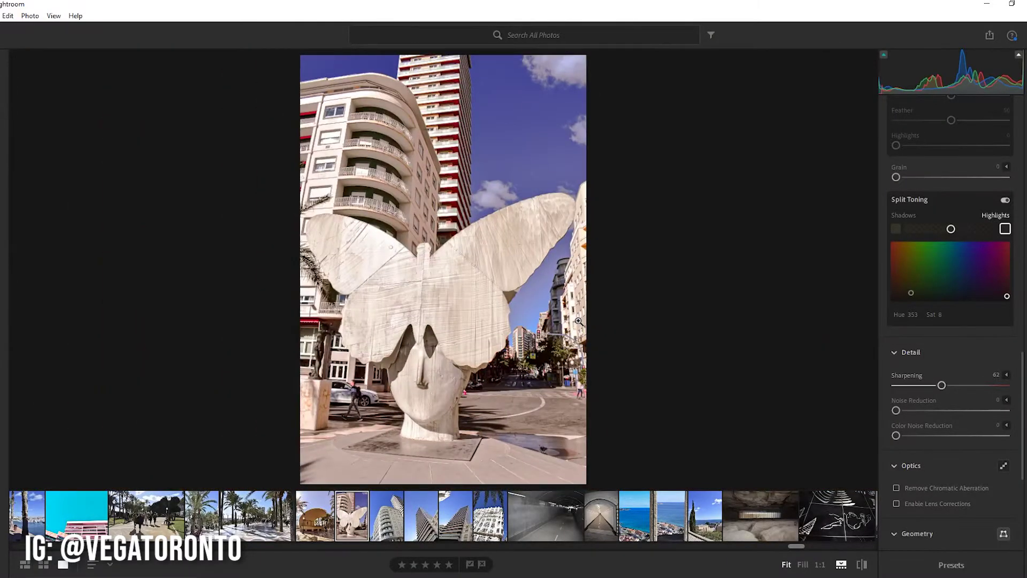
click(466, 143)
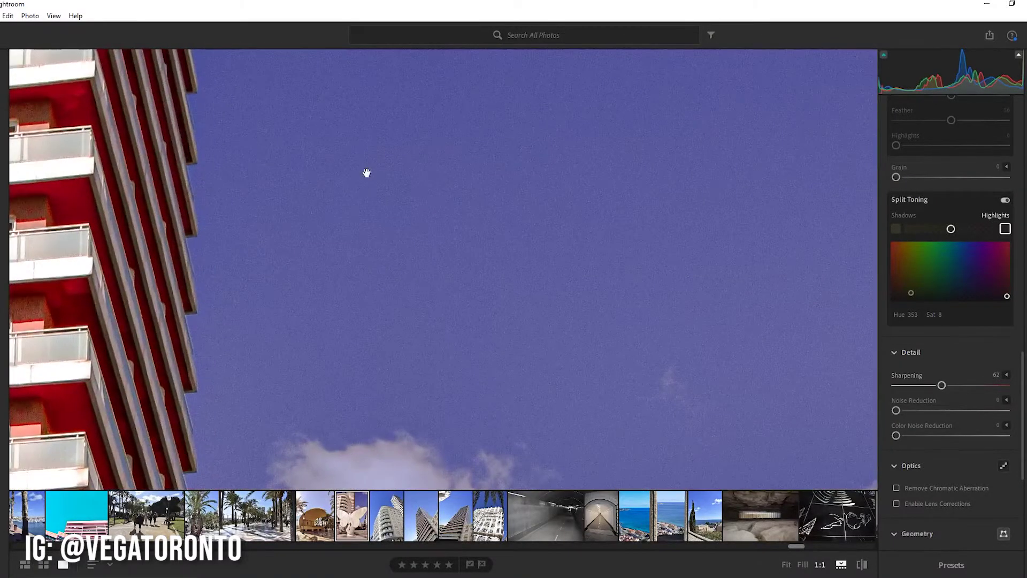
drag(367, 172, 541, 273)
click(541, 273)
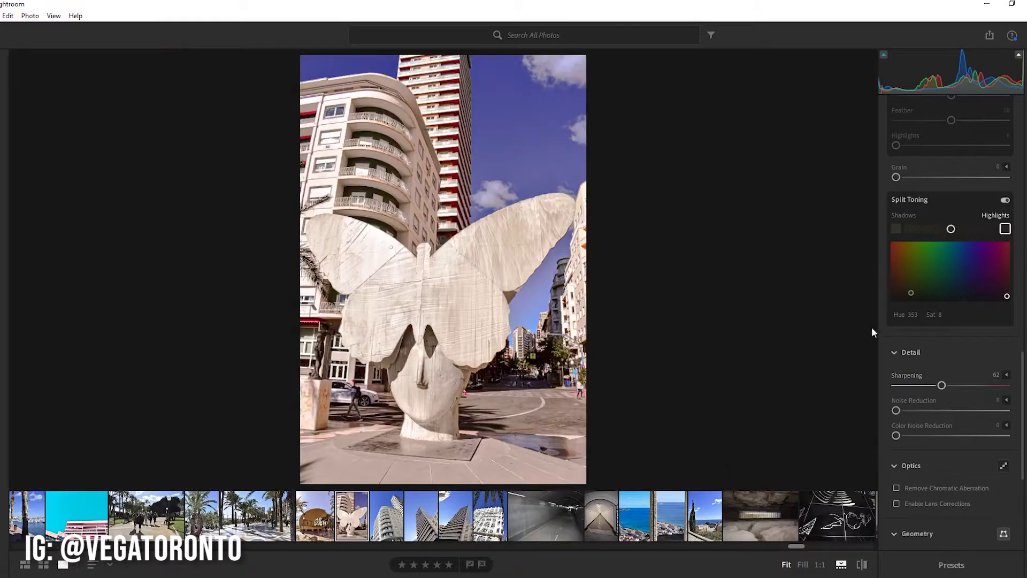
- Try bending the blue-channel tone curve, then return it to nearly straight
scroll(1018, 393, up, 5)
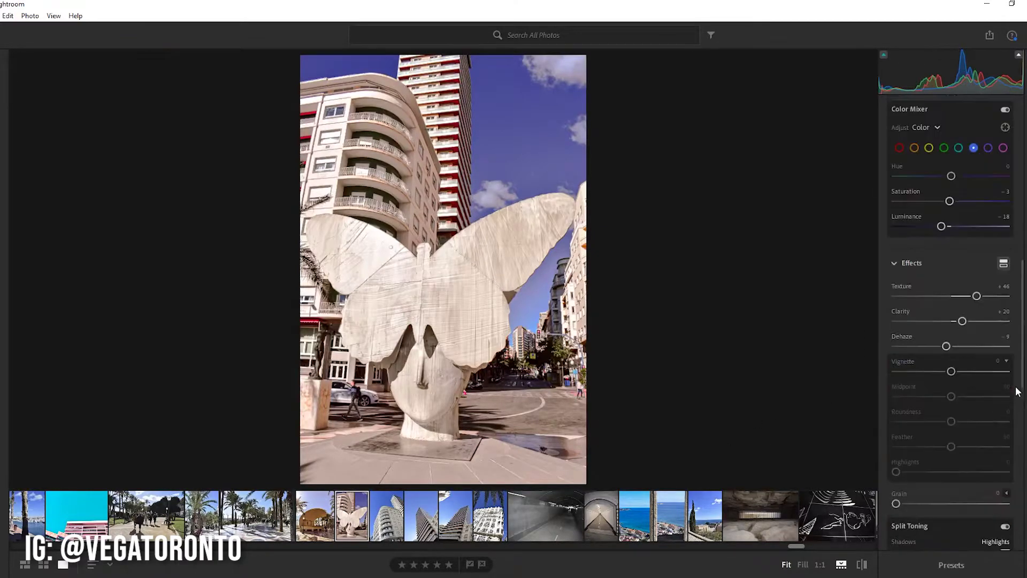
scroll(1018, 392, up, 3)
scroll(975, 351, up, 5)
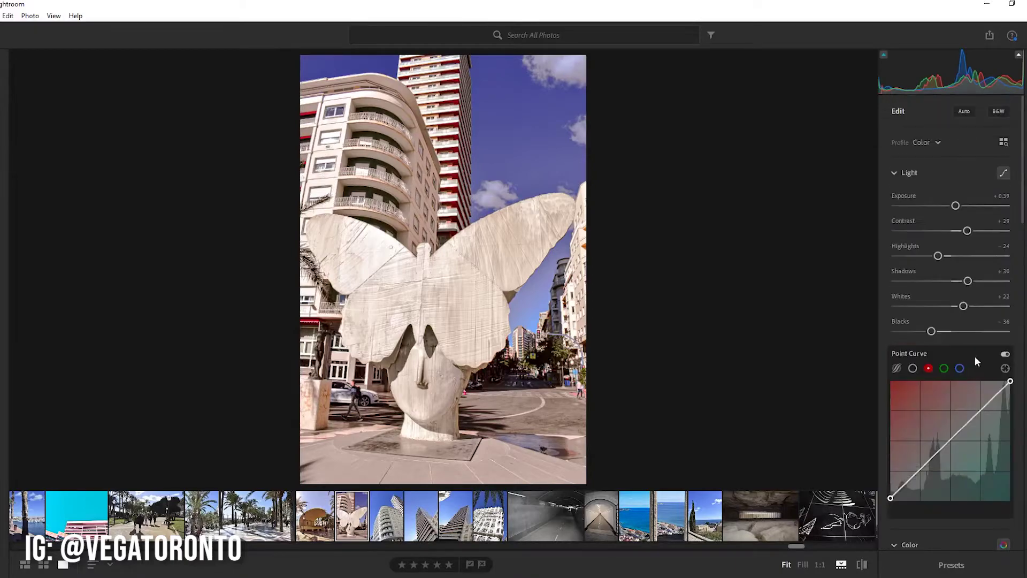
click(960, 368)
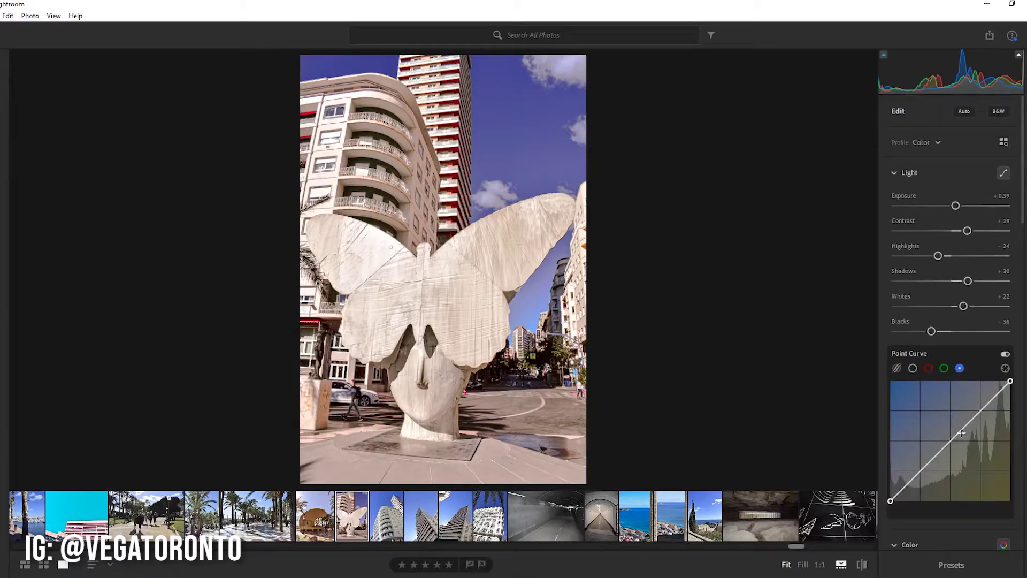
mouse_move(1011, 382)
mouse_down()
mouse_move(938, 423)
mouse_move(1000, 443)
mouse_up()
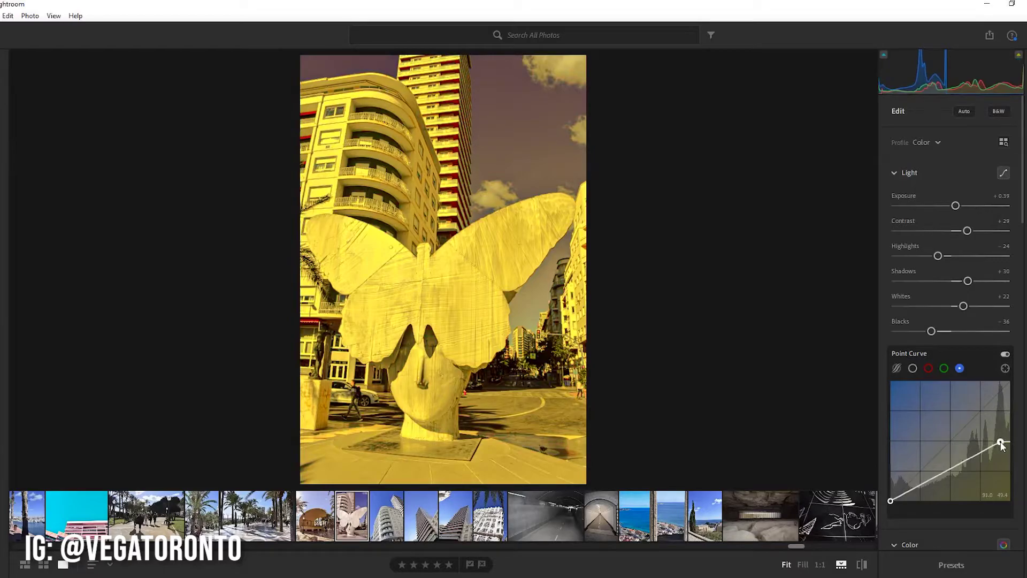
drag(1000, 444, 1010, 381)
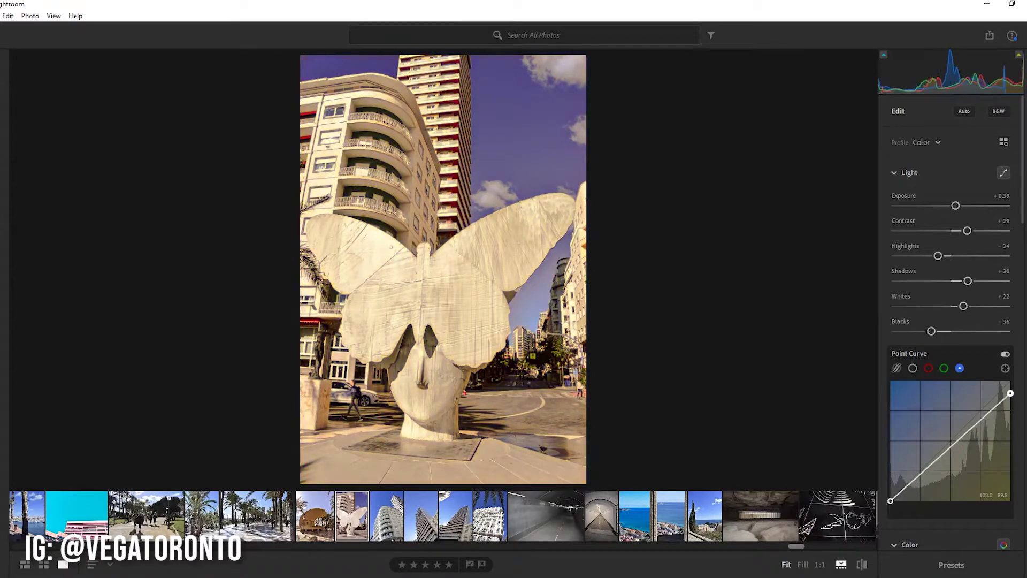
mouse_move(969, 424)
mouse_down()
mouse_move(973, 433)
mouse_move(976, 420)
mouse_up()
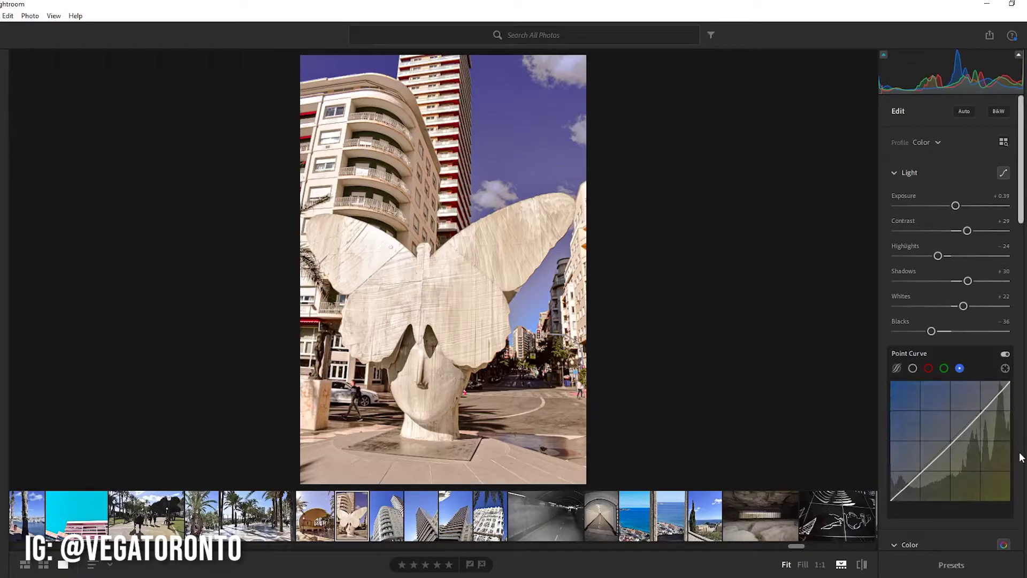
- Set the Effects vignette amount to −26 to darken the corners
scroll(1020, 455, down, 2)
scroll(1020, 454, down, 2)
scroll(915, 466, down, 4)
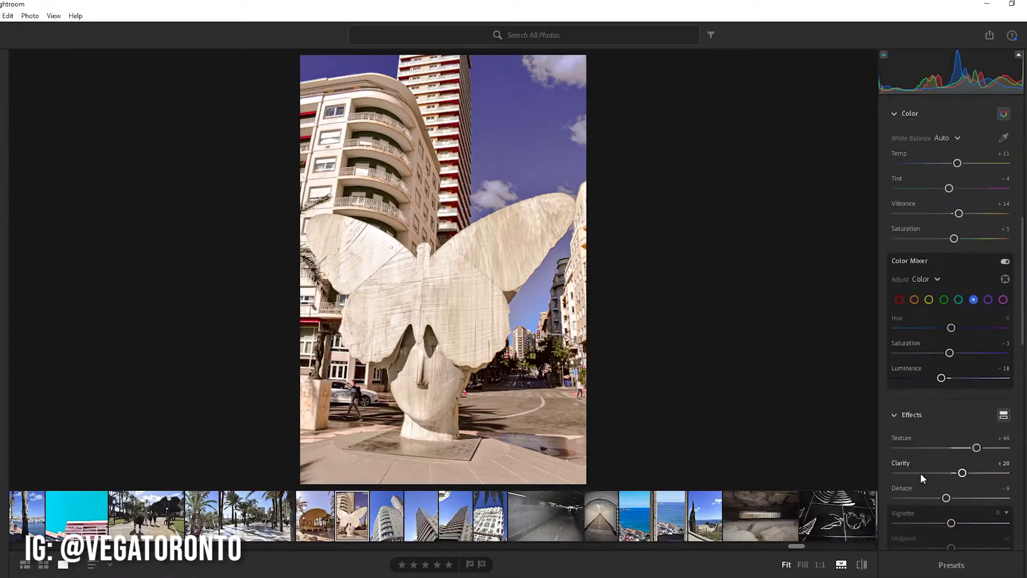
scroll(926, 476, down, 4)
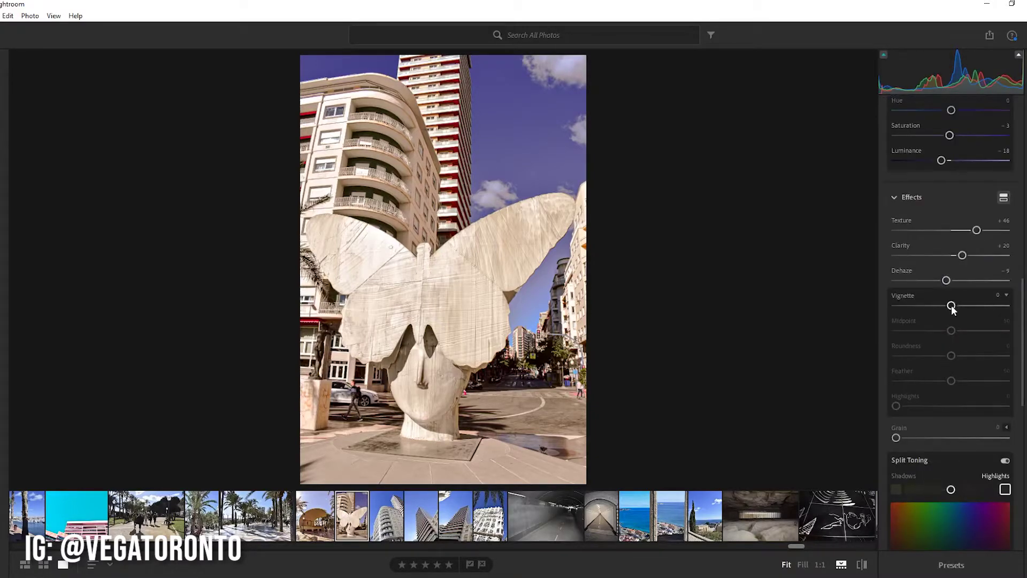
drag(952, 305, 925, 306)
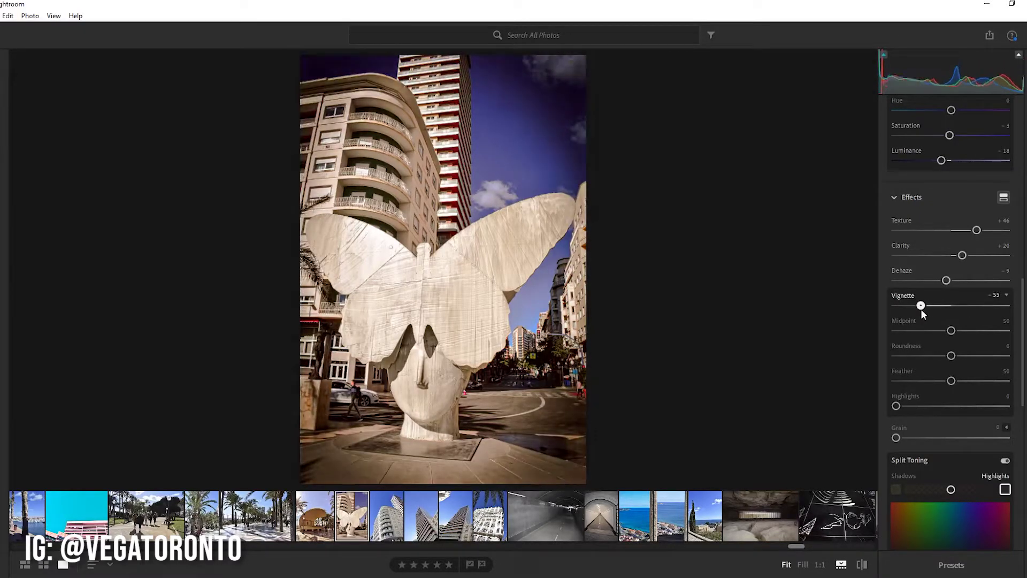
mouse_move(925, 305)
mouse_down()
mouse_move(974, 306)
mouse_move(885, 310)
mouse_move(940, 306)
mouse_move(1005, 331)
mouse_move(854, 358)
mouse_up()
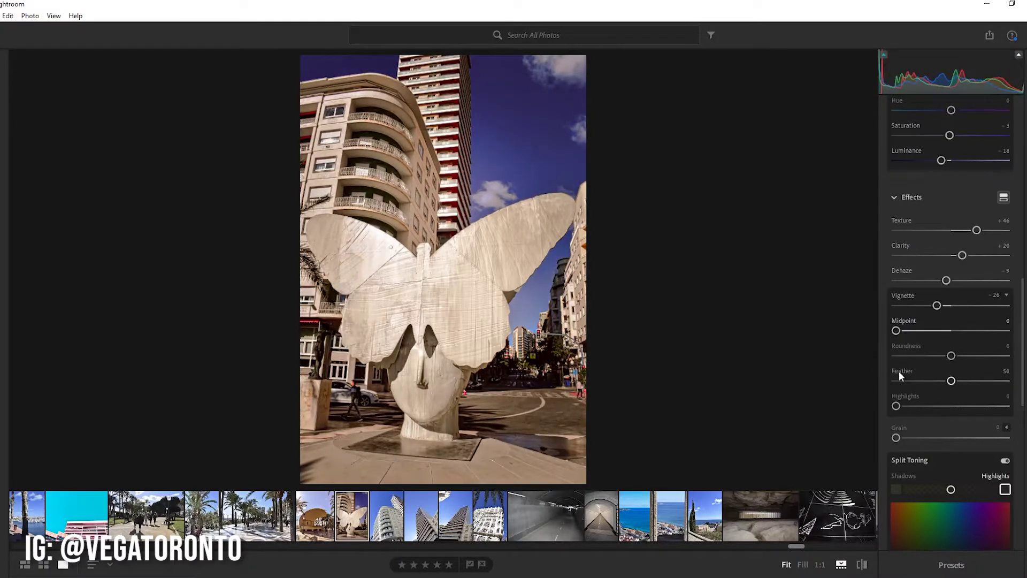
- Set vignette roundness +1 and feather 67, leaving midpoint and highlights at 0
mouse_move(952, 356)
mouse_down()
mouse_move(1005, 355)
mouse_move(896, 366)
mouse_move(913, 370)
mouse_move(894, 369)
mouse_move(995, 348)
mouse_move(886, 353)
mouse_move(1005, 352)
mouse_move(894, 355)
mouse_move(952, 356)
mouse_move(895, 383)
mouse_move(1007, 381)
mouse_up()
mouse_move(973, 394)
mouse_down()
mouse_move(924, 392)
mouse_move(1006, 381)
mouse_move(969, 382)
mouse_up()
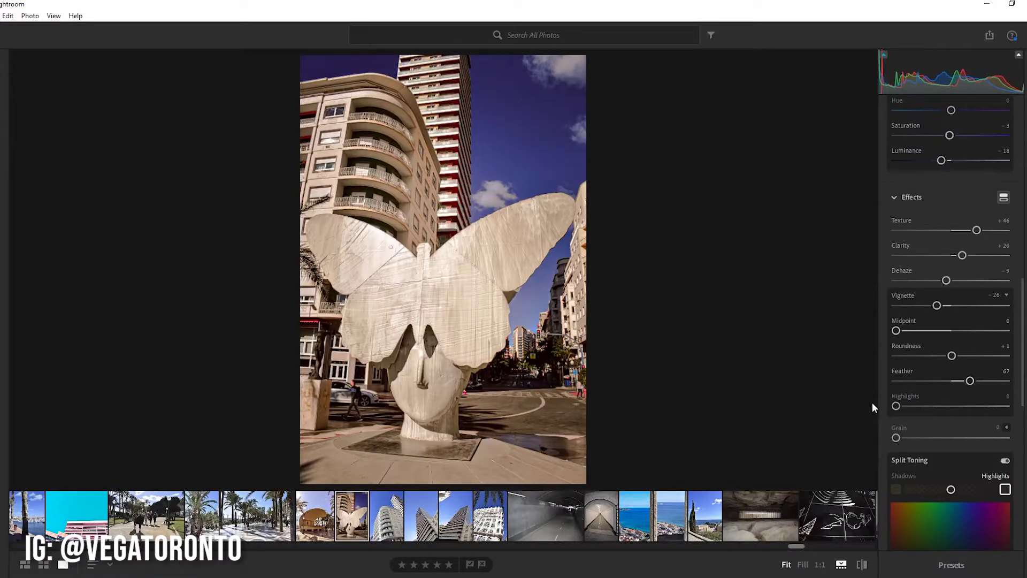
mouse_move(896, 405)
mouse_down()
mouse_move(1023, 409)
mouse_move(877, 410)
mouse_up()
scroll(1016, 406, down, 4)
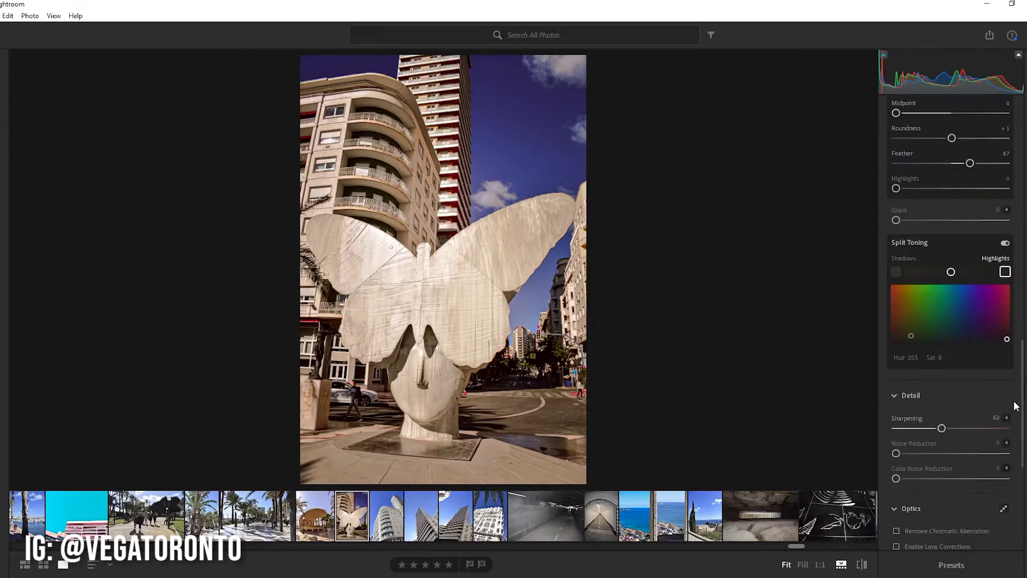
scroll(1019, 428, down, 1)
scroll(1020, 431, down, 1)
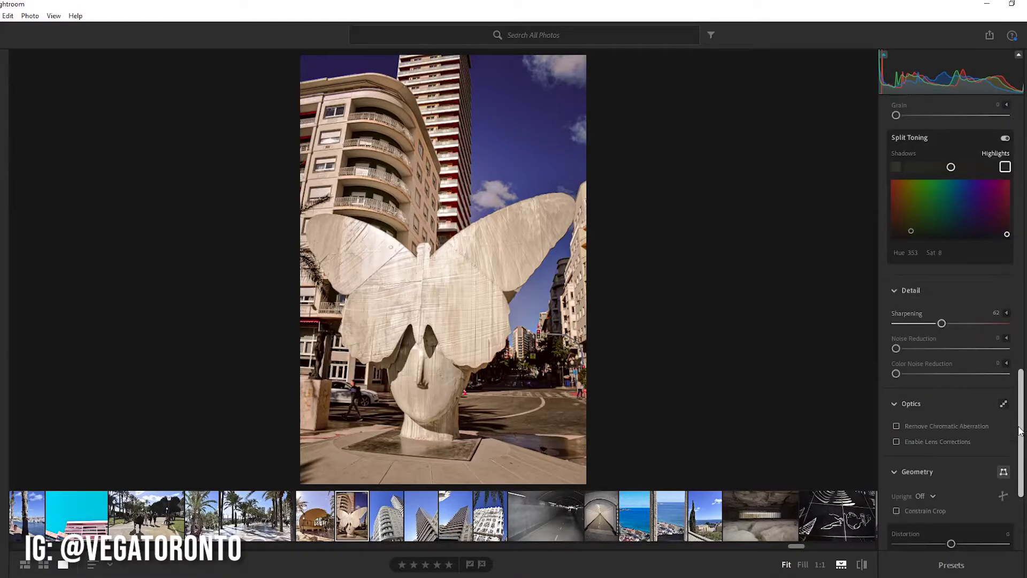
scroll(1020, 432, up, 2)
scroll(1020, 432, up, 2)
scroll(1020, 431, up, 1)
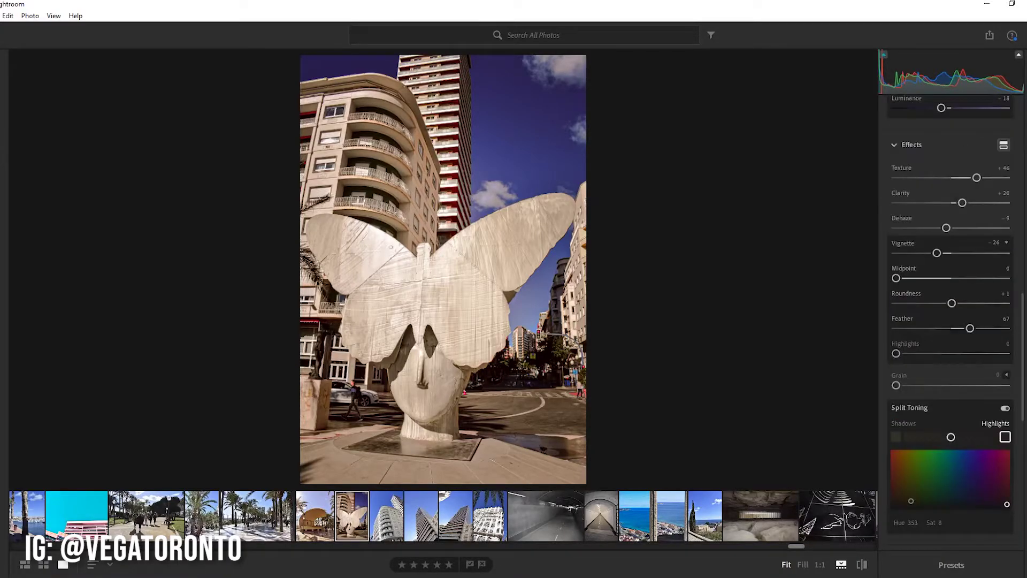
- Tighten the crop from the bottom-right corner and reposition the photo within it
key(c)
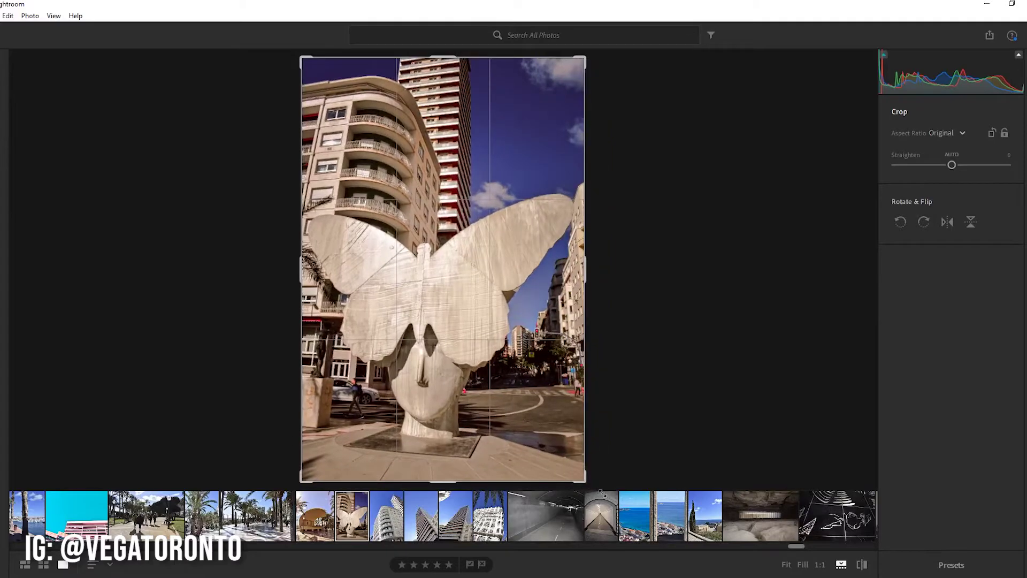
drag(601, 493, 587, 478)
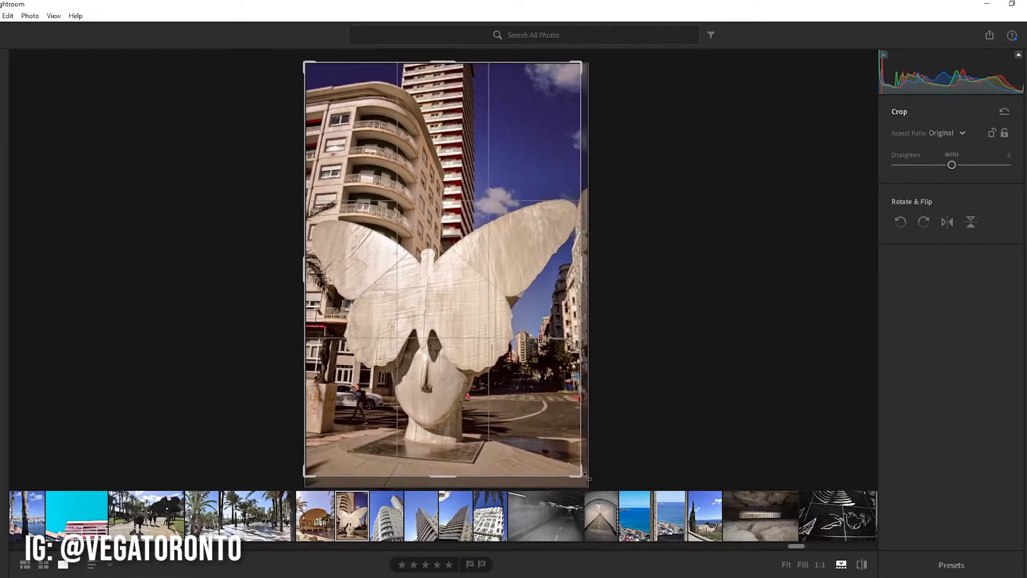
drag(587, 477, 589, 480)
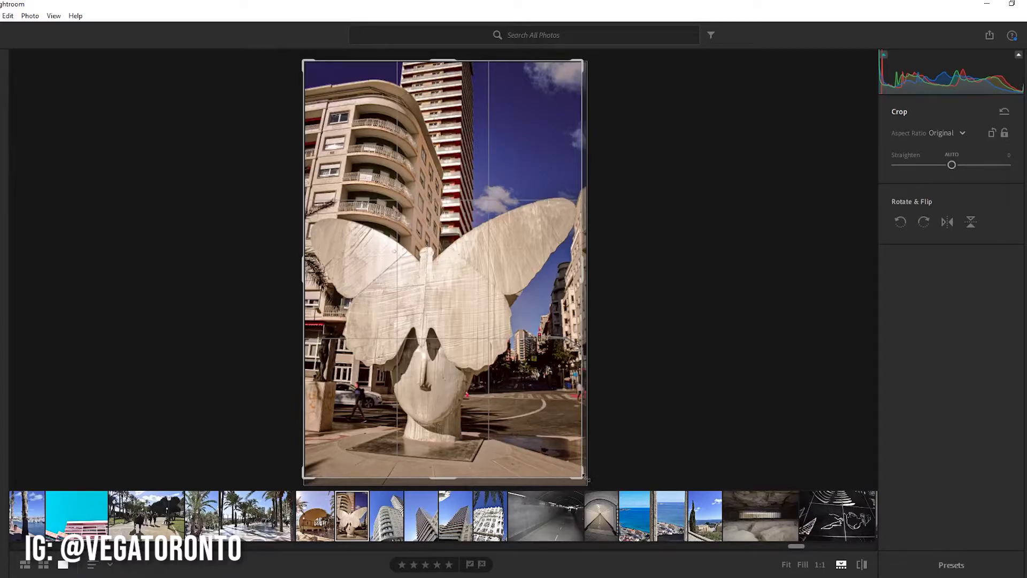
mouse_move(588, 480)
mouse_down()
mouse_move(606, 493)
mouse_move(589, 474)
mouse_up()
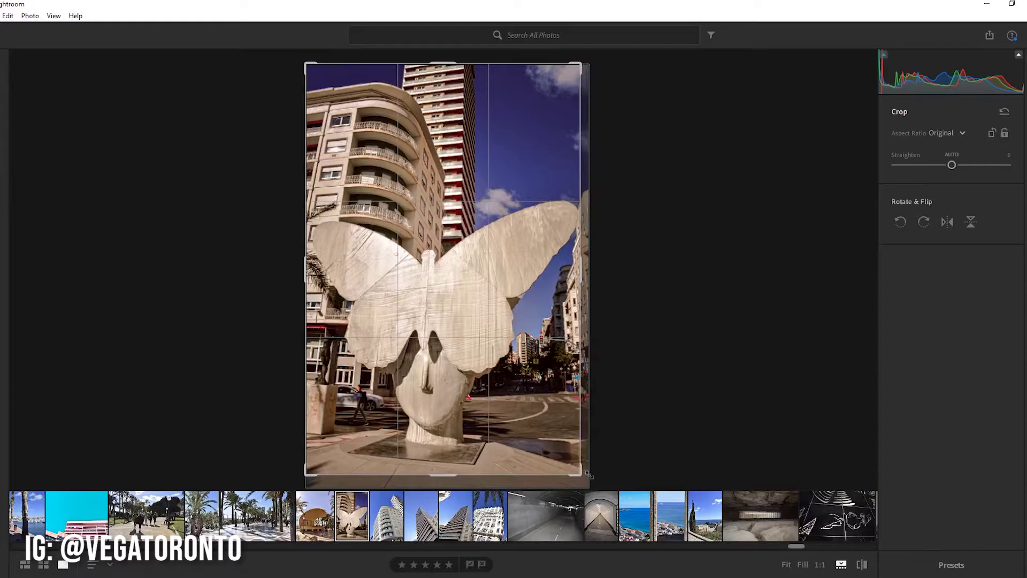
drag(588, 475, 586, 473)
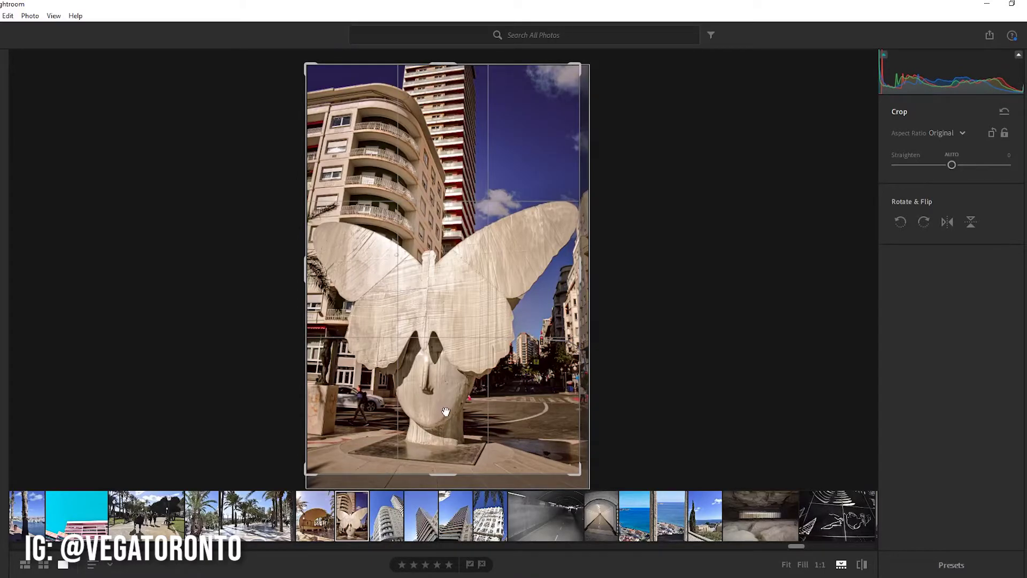
drag(446, 412, 448, 375)
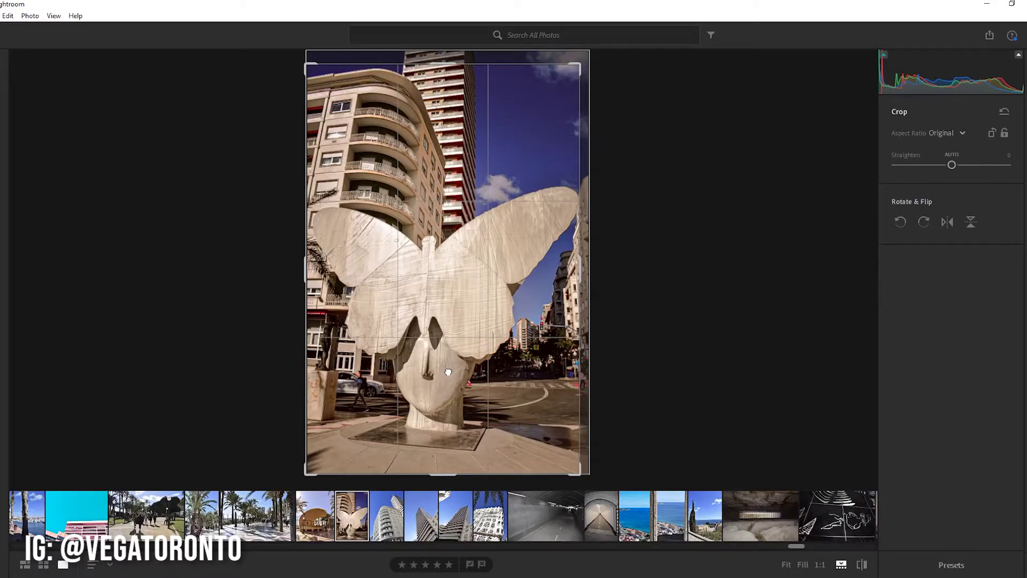
mouse_move(449, 372)
mouse_down()
mouse_move(500, 421)
mouse_move(503, 413)
mouse_up()
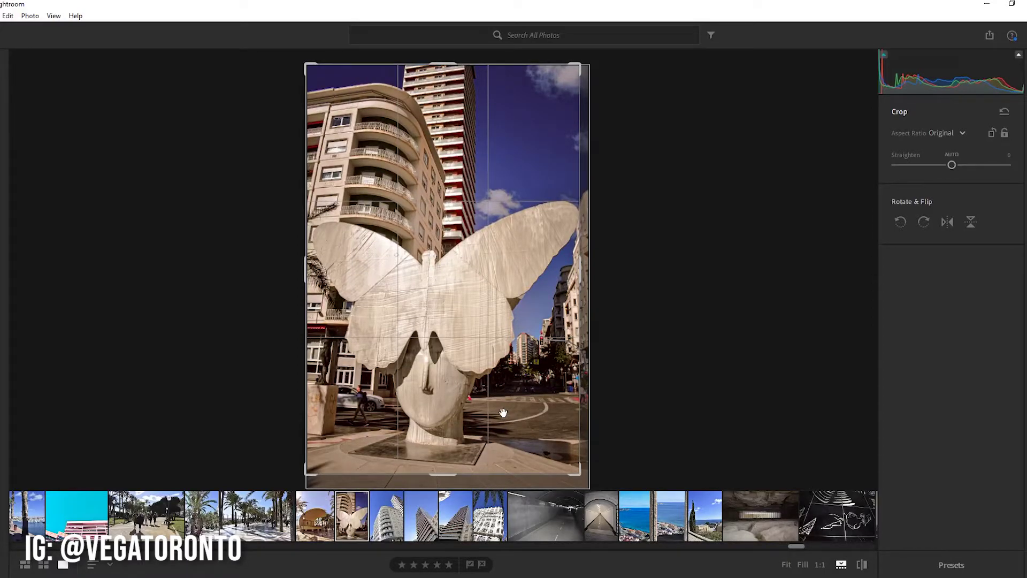
- Apply and undo that crop, then start a slightly tighter bottom-right crop
key(Return)
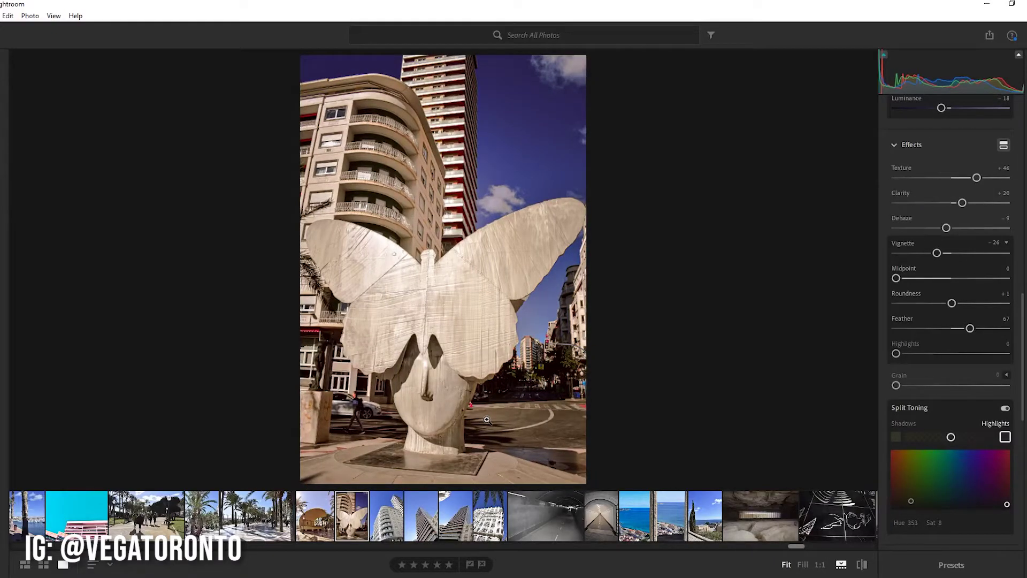
key(ctrl+z)
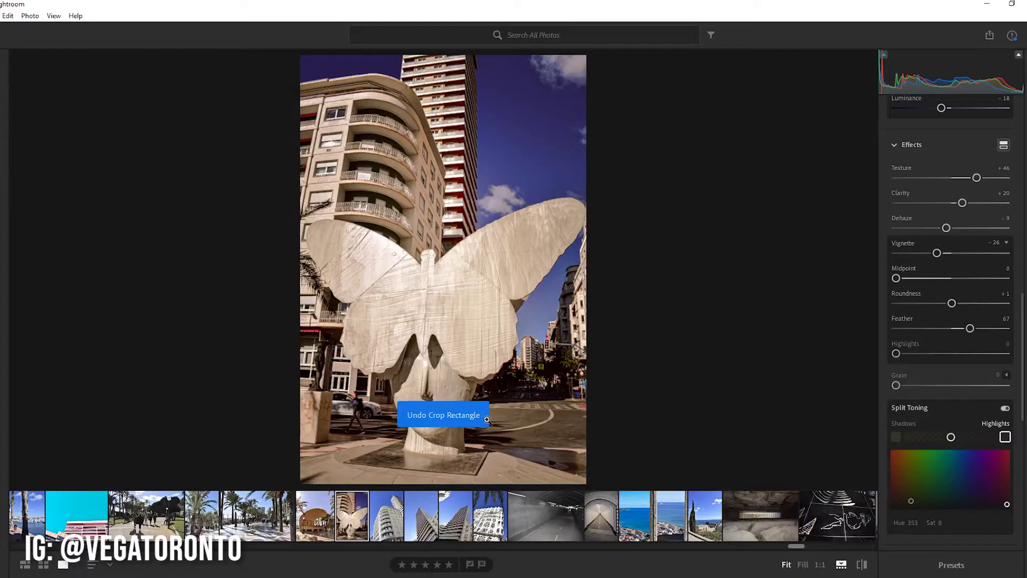
key(ctrl+z)
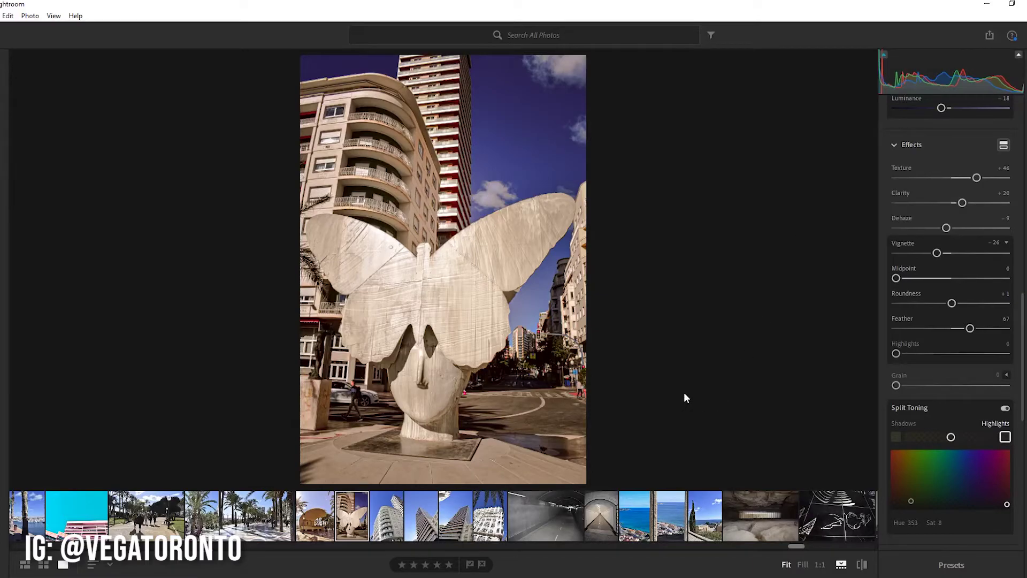
key(c)
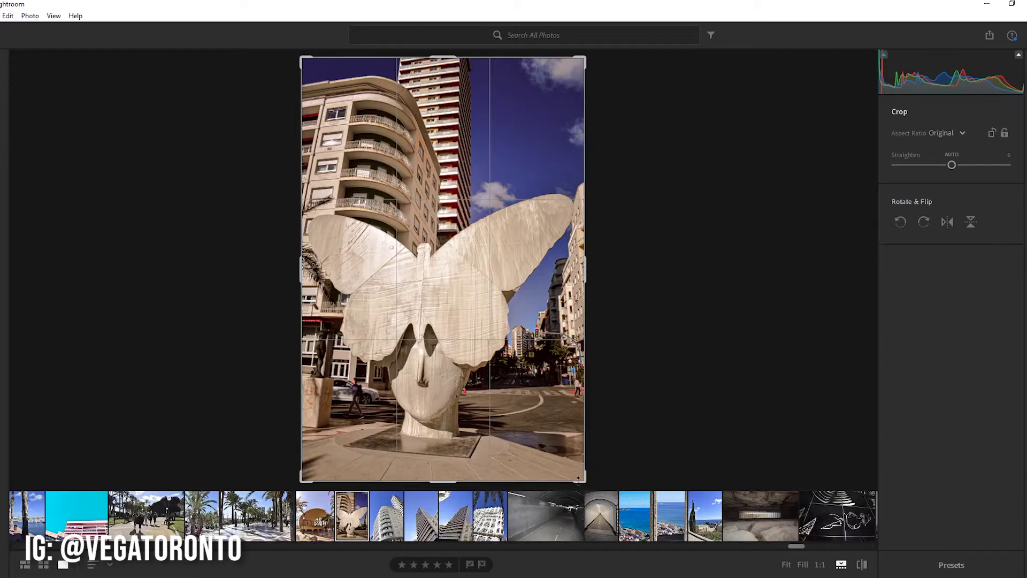
drag(584, 475, 579, 473)
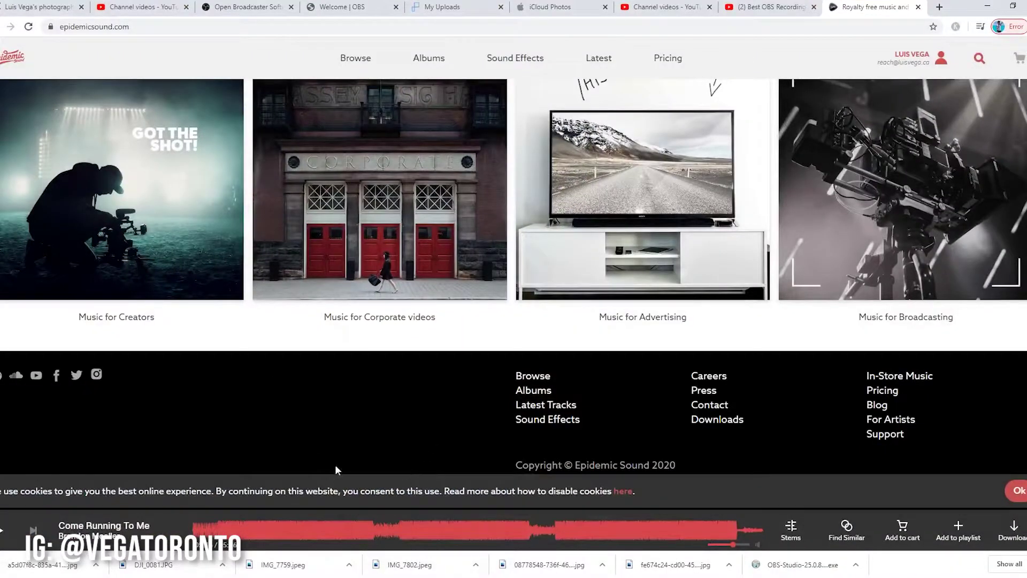
- Browse the YouTube / Online Creators albums and open #DOWNTOEDIT
click(160, 239)
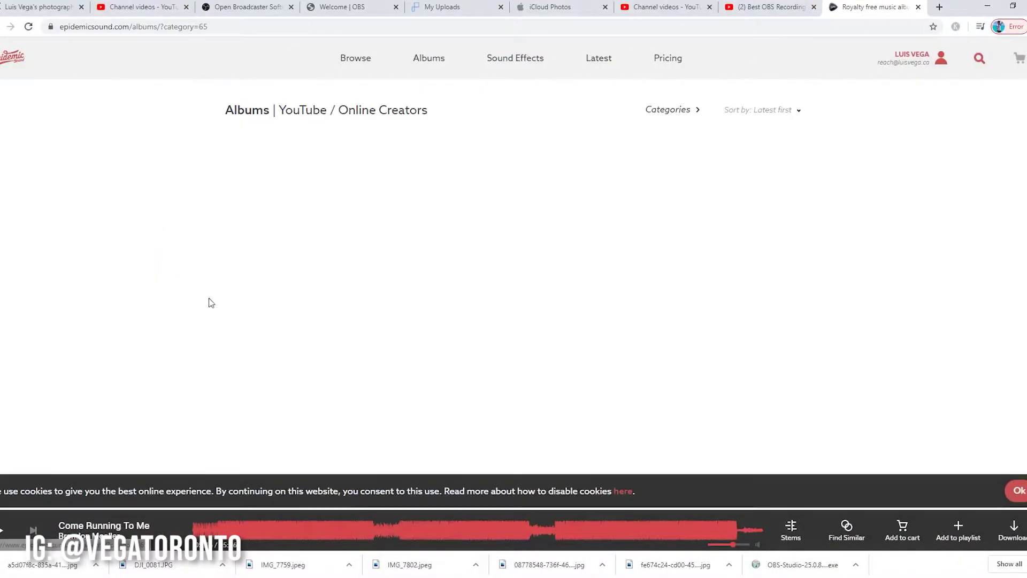
scroll(283, 368, down, 2)
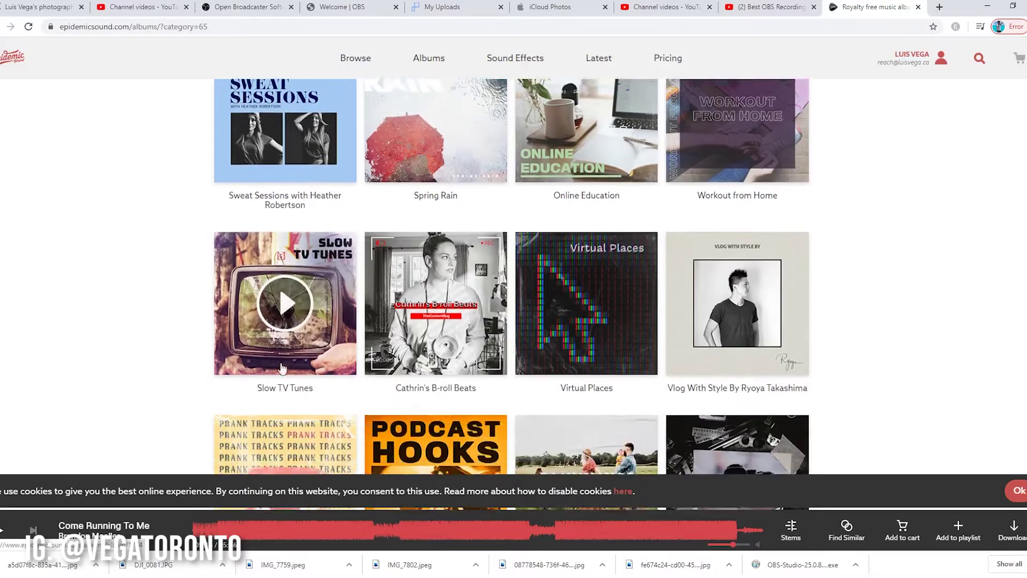
scroll(282, 374, down, 2)
scroll(283, 374, down, 4)
scroll(289, 321, down, 3)
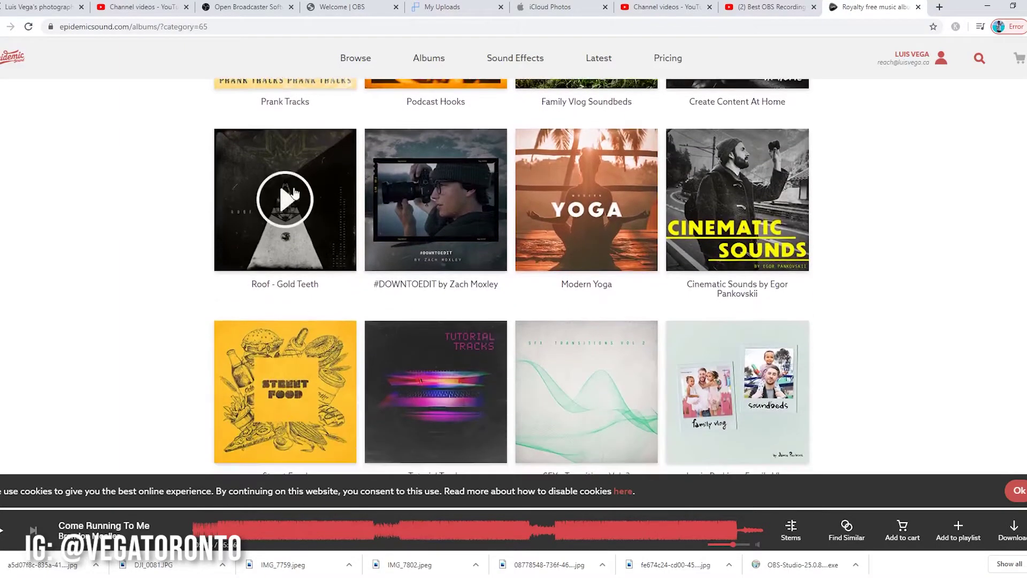
scroll(540, 358, down, 1)
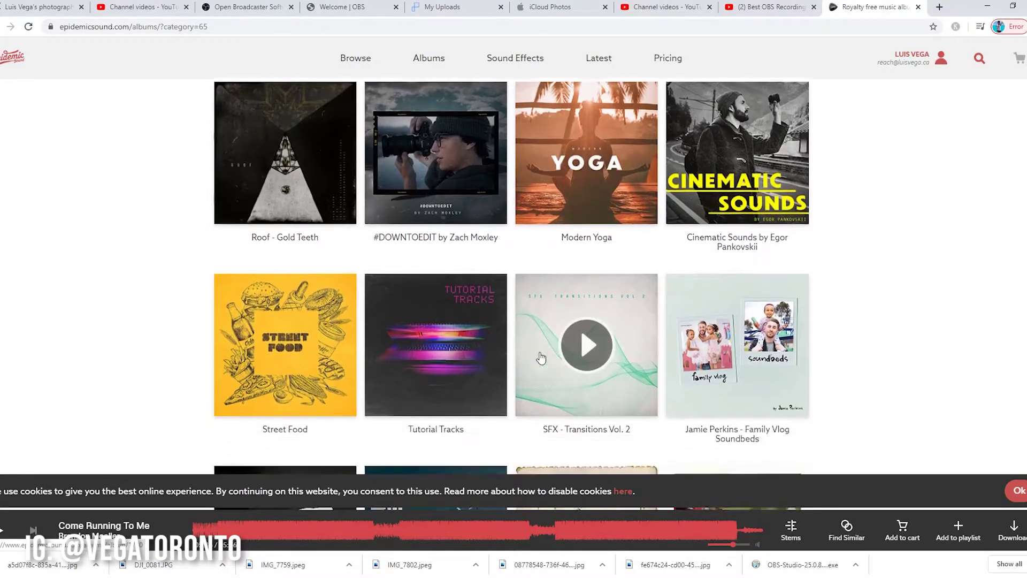
scroll(541, 357, down, 2)
scroll(434, 171, up, 1)
scroll(460, 178, up, 2)
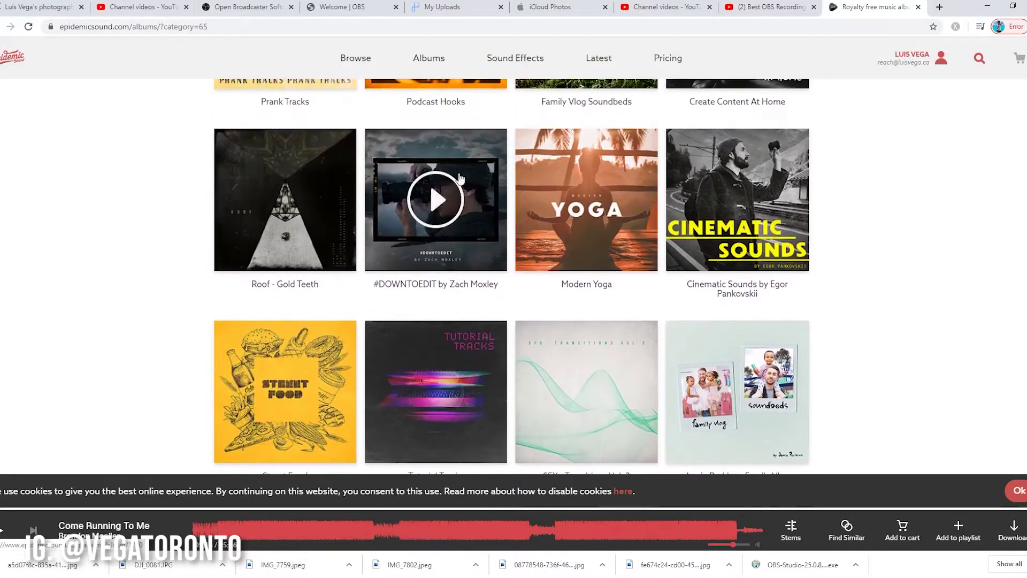
click(460, 181)
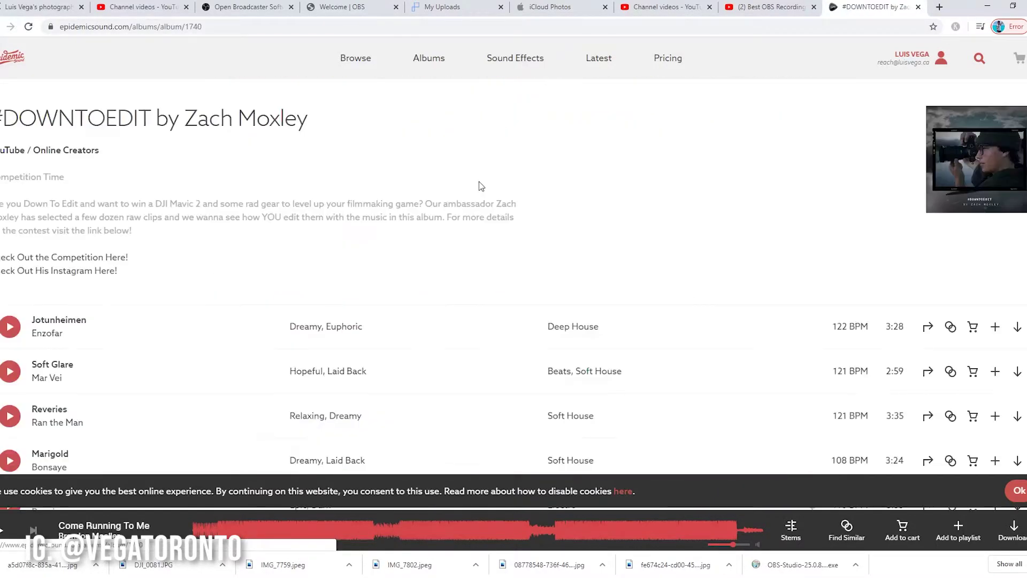
- Preview Soft Glare, then switch to playing Reveries
click(11, 371)
scroll(32, 383, down, 1)
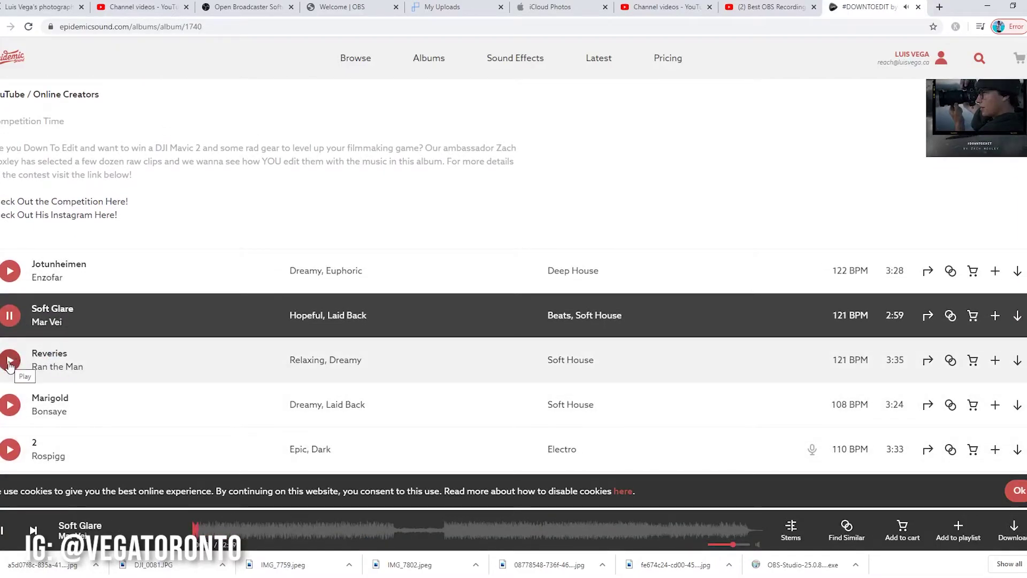
click(10, 361)
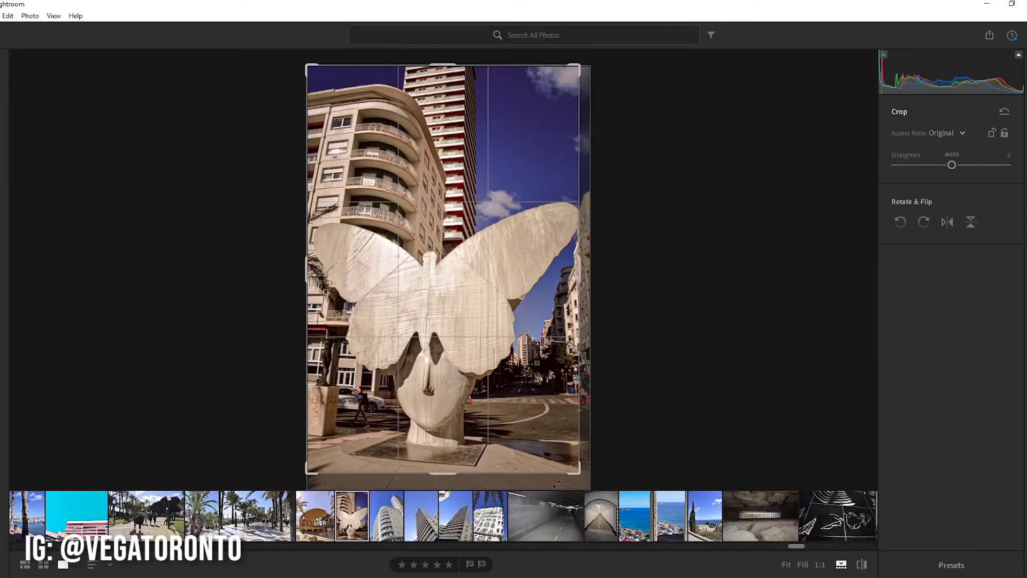
- Extend the crop's bottom-right corner outward into a tall portrait crop and apply it
drag(579, 473, 581, 487)
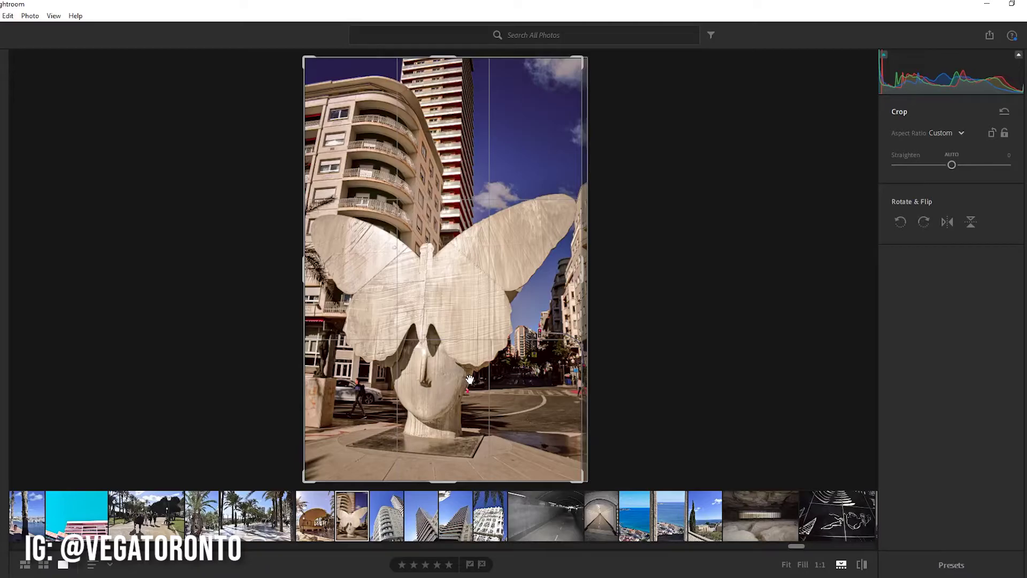
key(Return)
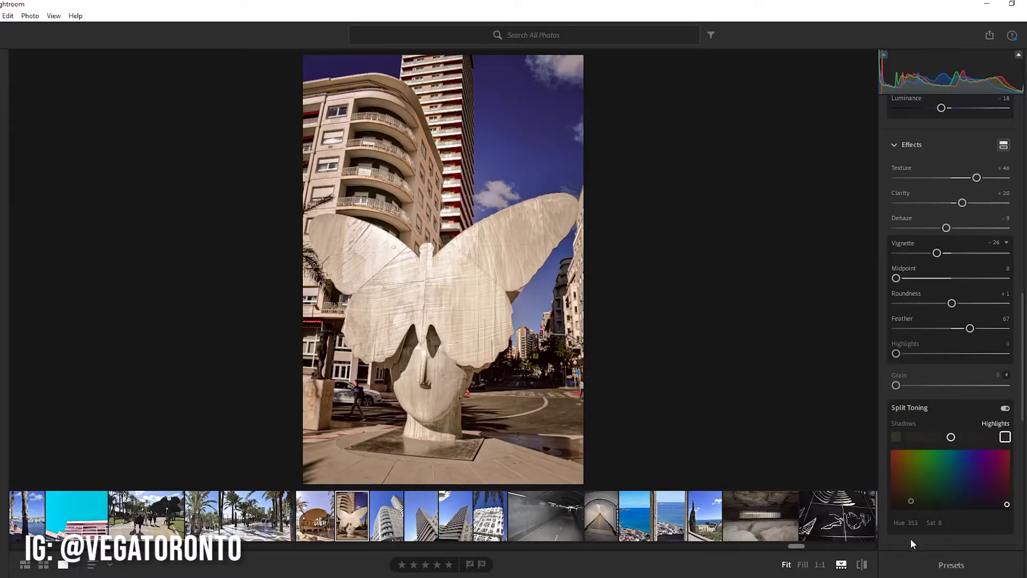
- Set the Geometry Distortion correction to −6
scroll(911, 542, down, 5)
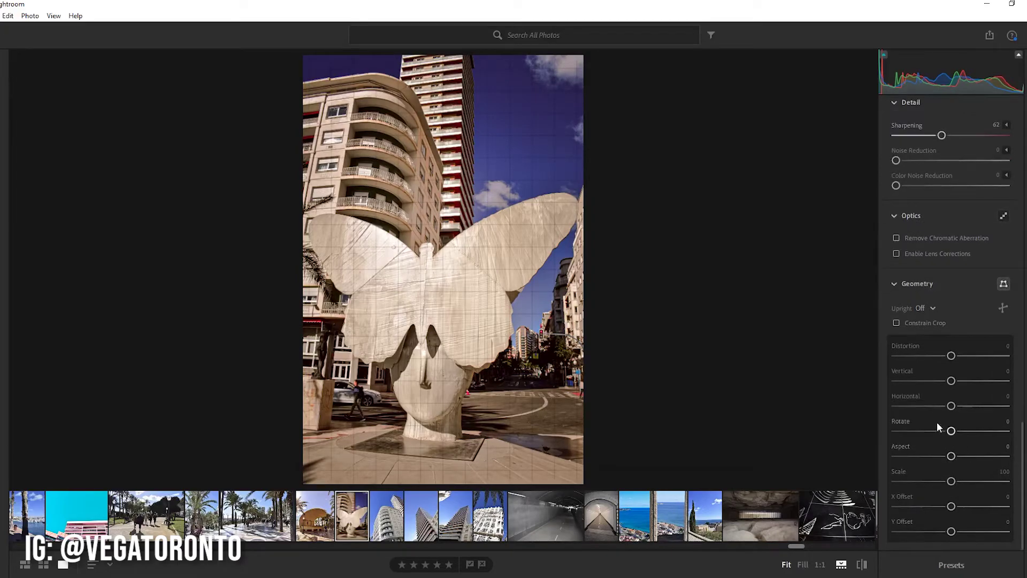
drag(952, 356, 1008, 356)
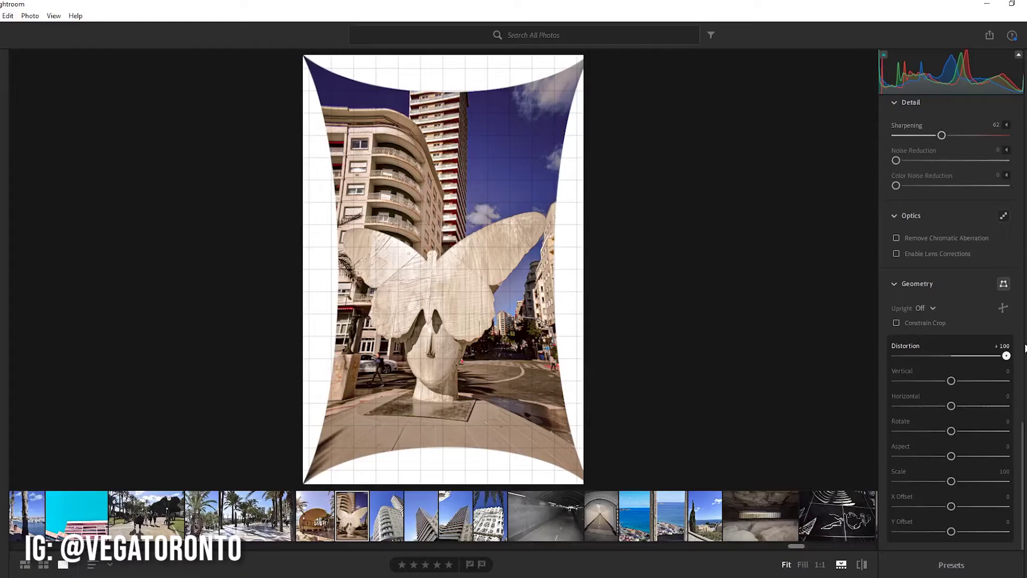
mouse_move(1006, 356)
mouse_down()
mouse_move(987, 346)
mouse_move(946, 362)
mouse_up()
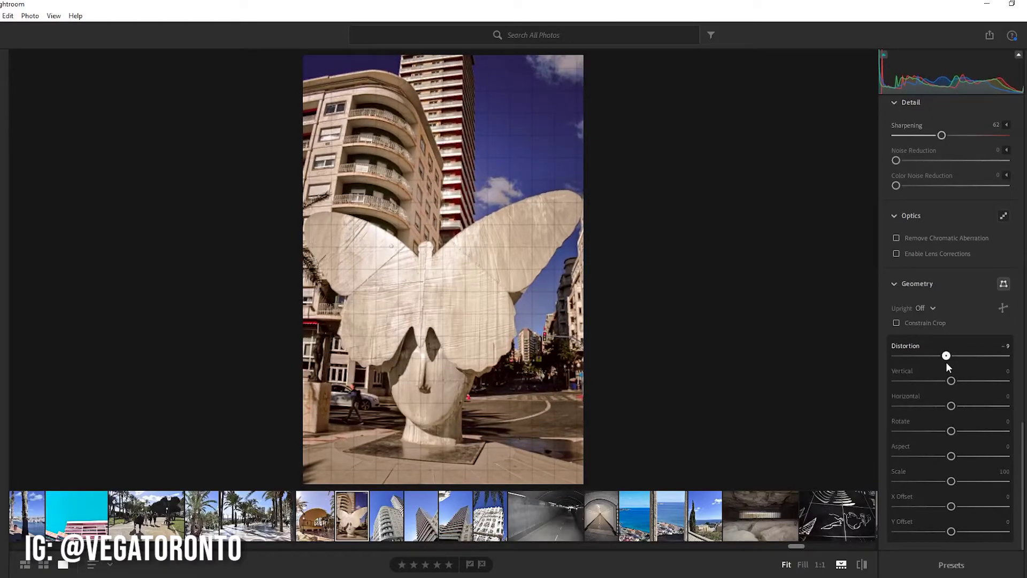
mouse_move(946, 362)
mouse_down()
mouse_move(975, 358)
mouse_move(950, 367)
mouse_up()
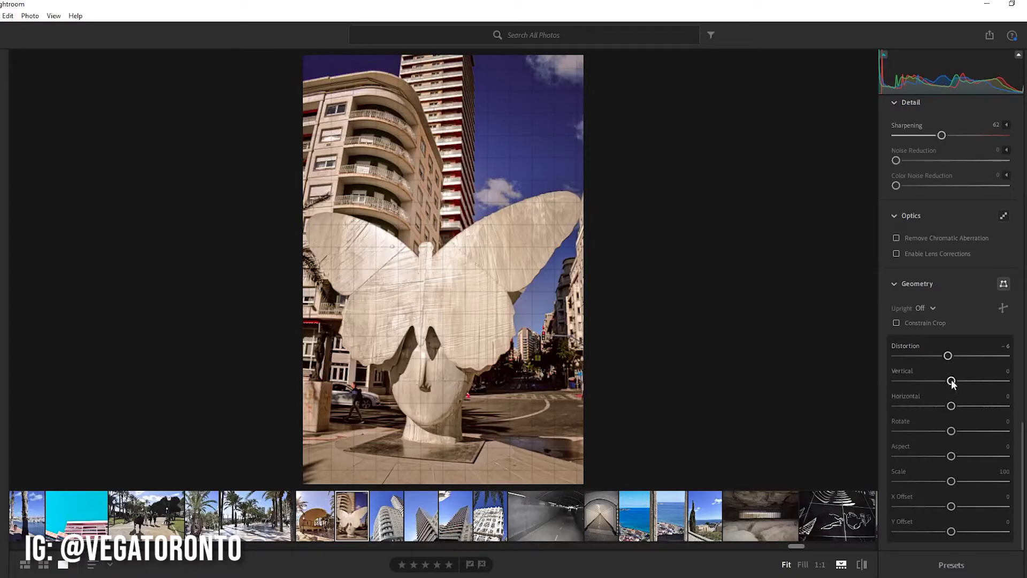
- Reset Vertical perspective to 0; enable Remove Chromatic Aberration and Lens Corrections
drag(952, 381, 953, 381)
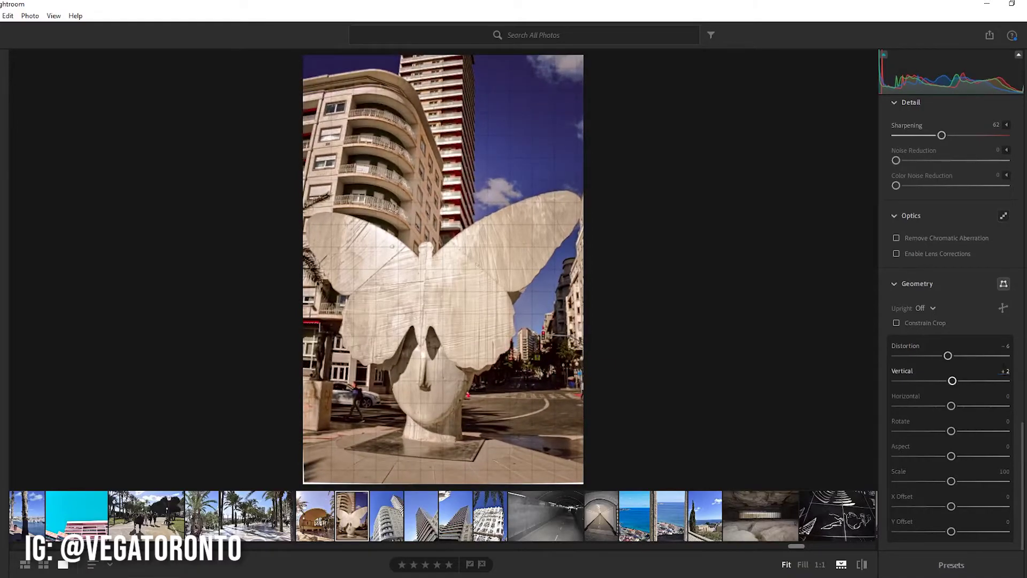
click(1006, 371)
text(0)
key(Return)
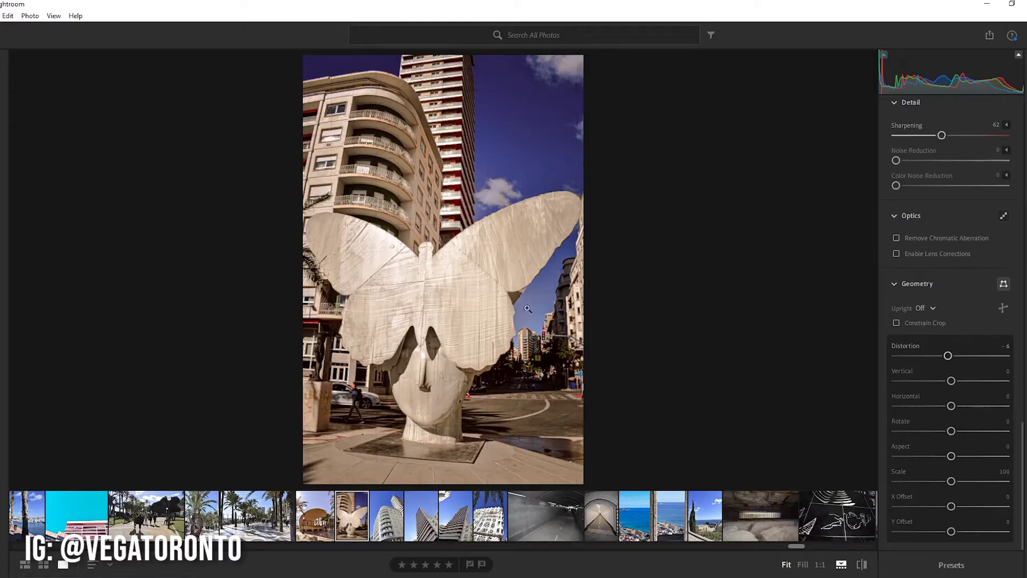
click(897, 239)
click(897, 253)
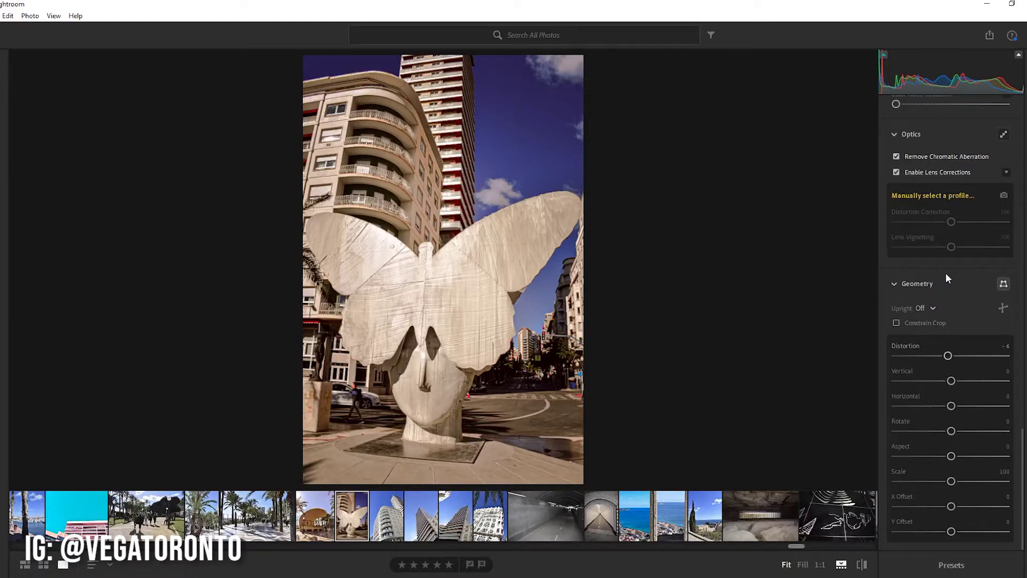
- Set the Healing Brush in Clone mode to size 80
key(h)
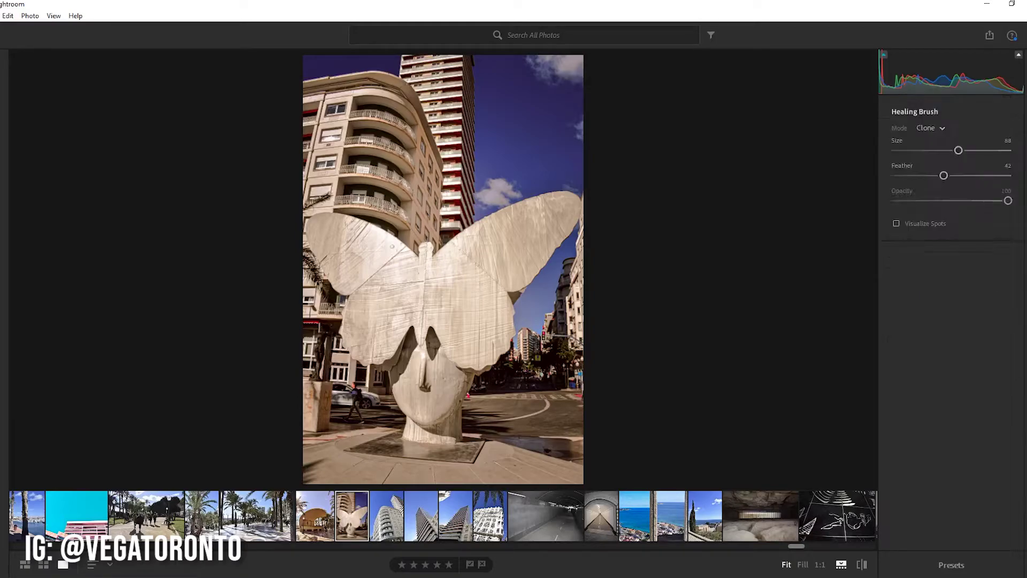
drag(956, 151, 930, 155)
drag(959, 151, 940, 151)
drag(940, 150, 926, 151)
- Clone over the car by the statue base, move its source, then undo the spot
mouse_move(362, 426)
mouse_down()
mouse_move(348, 395)
mouse_move(351, 429)
mouse_up()
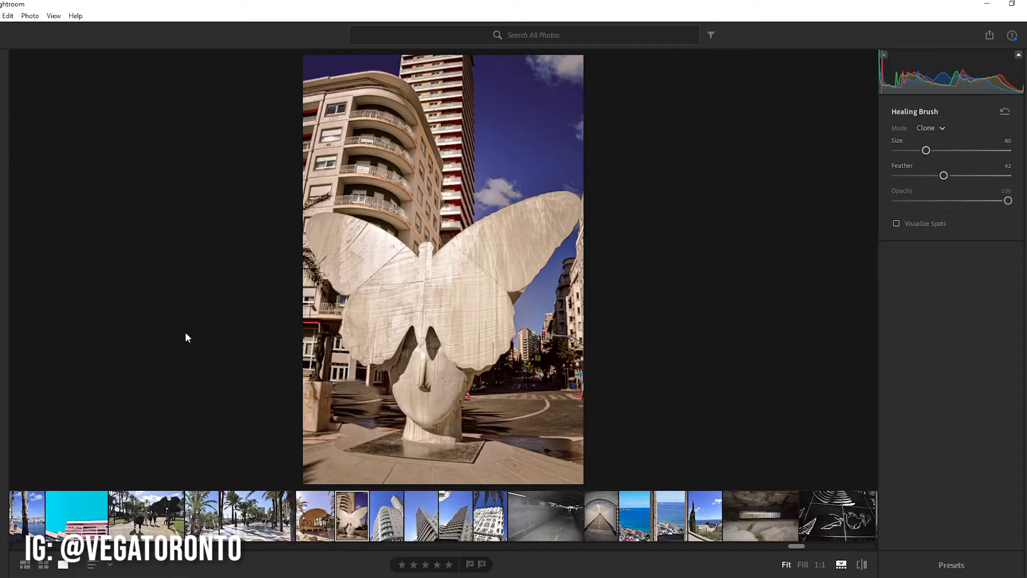
mouse_move(357, 407)
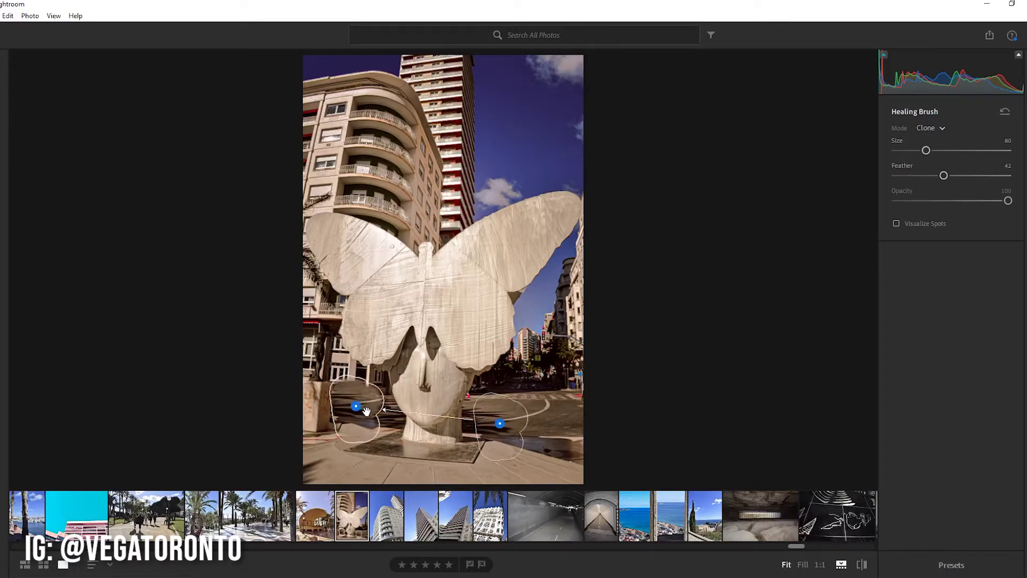
mouse_move(364, 400)
mouse_down()
mouse_move(354, 417)
mouse_move(358, 402)
mouse_up()
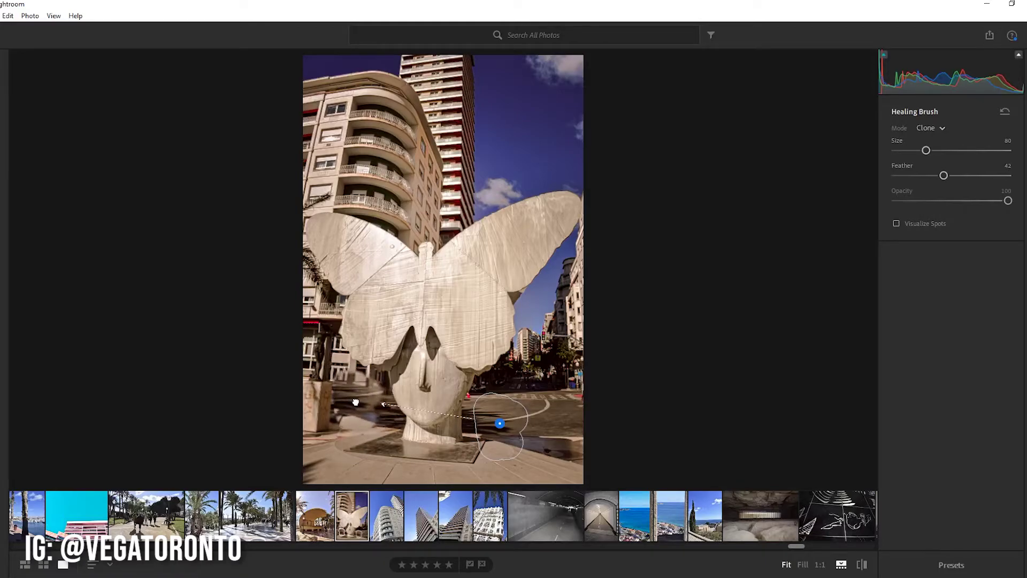
drag(358, 402, 355, 409)
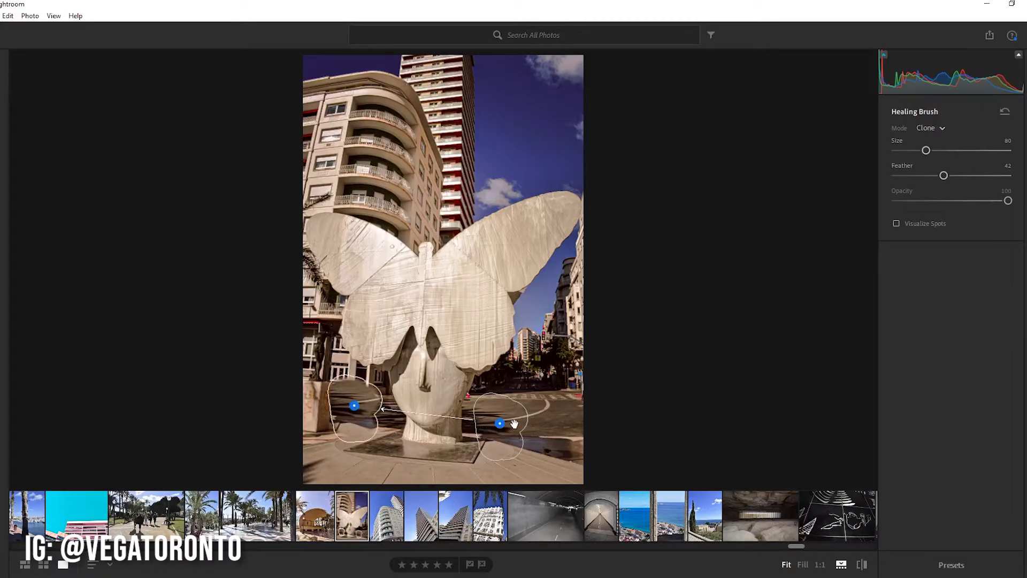
mouse_move(514, 426)
mouse_down()
mouse_move(492, 446)
mouse_move(373, 441)
mouse_move(380, 403)
mouse_move(326, 450)
mouse_up()
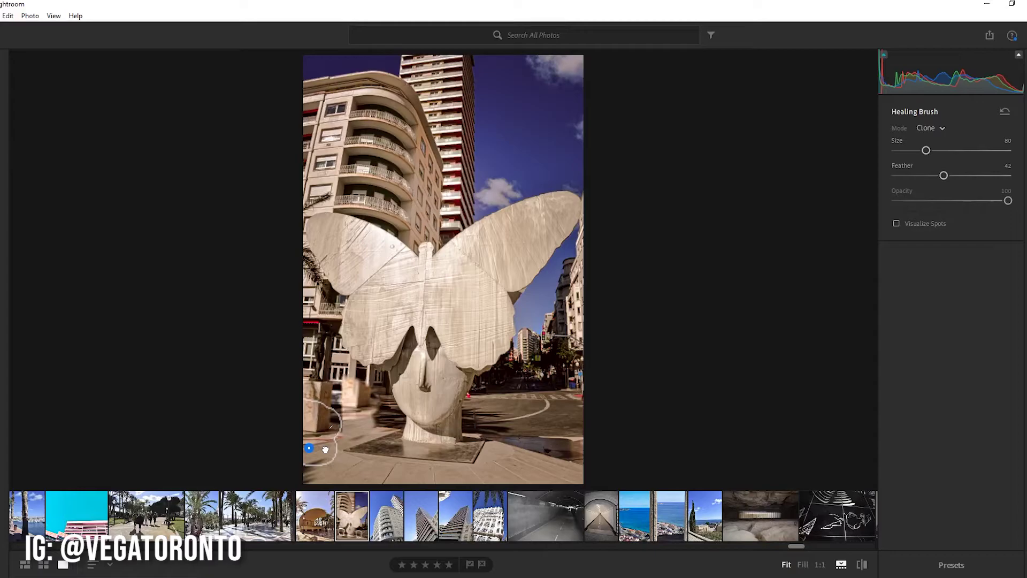
drag(325, 450, 475, 416)
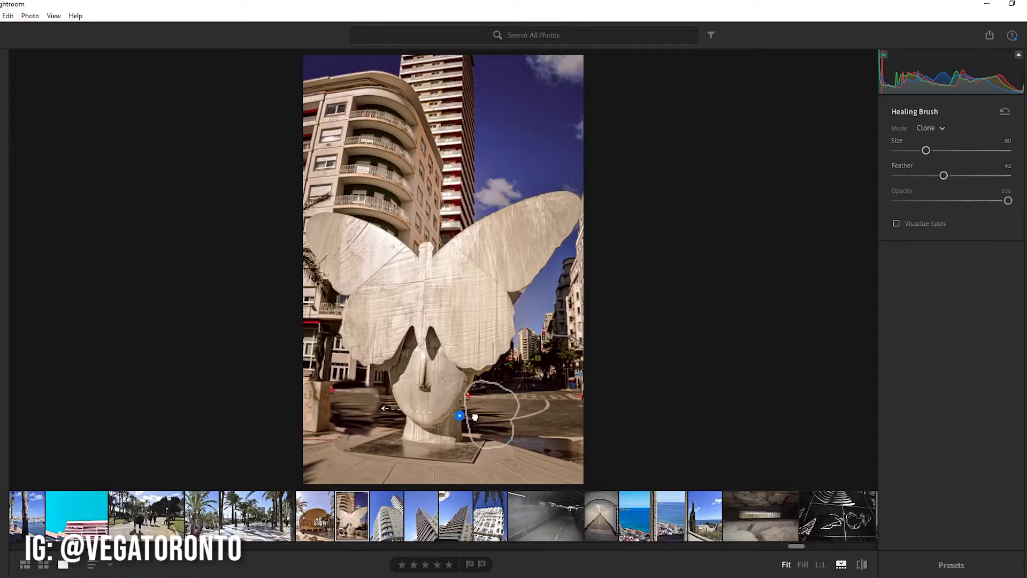
mouse_move(475, 416)
mouse_down()
mouse_move(569, 409)
mouse_move(531, 473)
mouse_up()
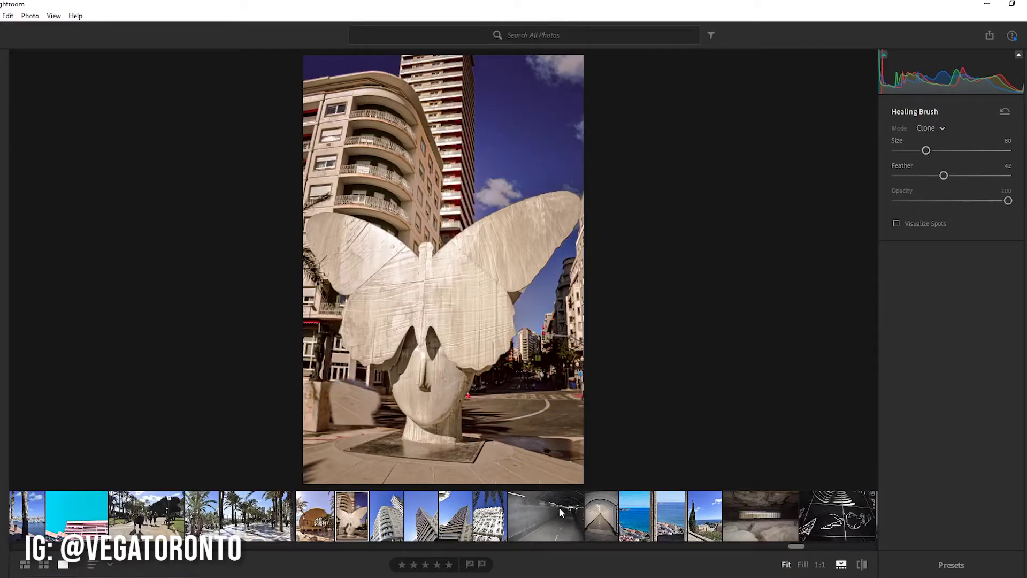
key(ctrl+z)
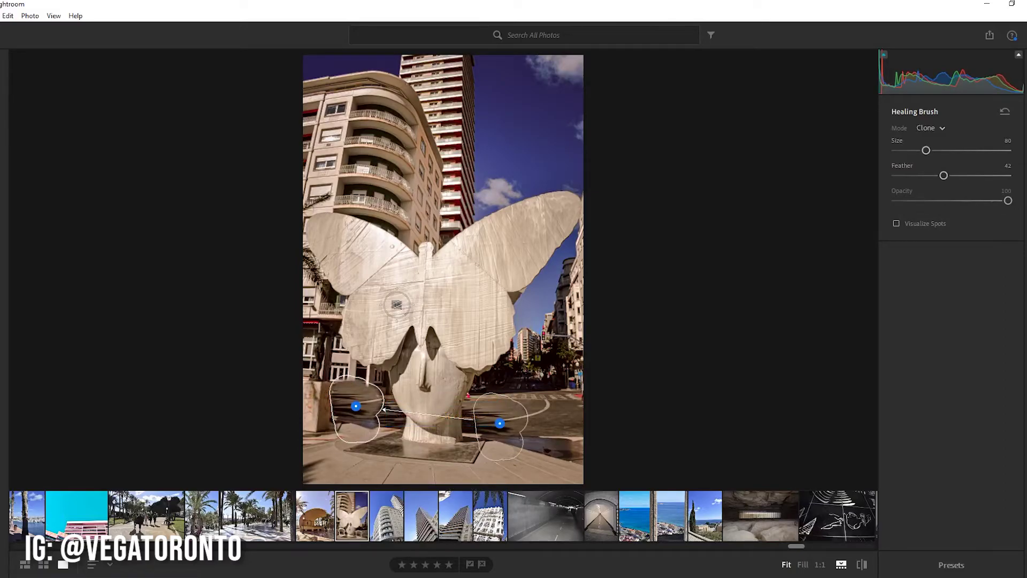
key(ctrl+z)
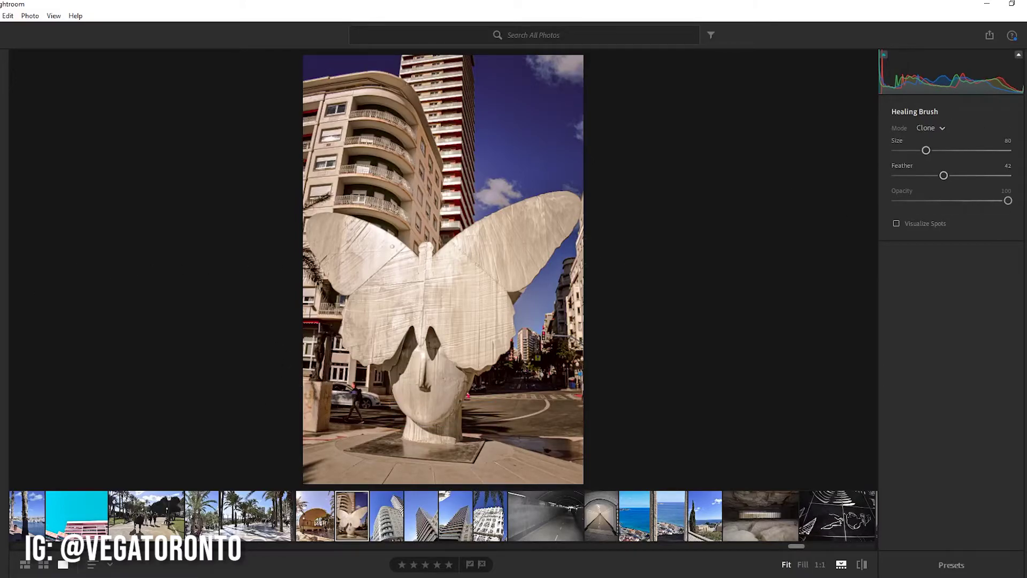
- Size the local brush and paint a mask over the statue's chin and base
key(b)
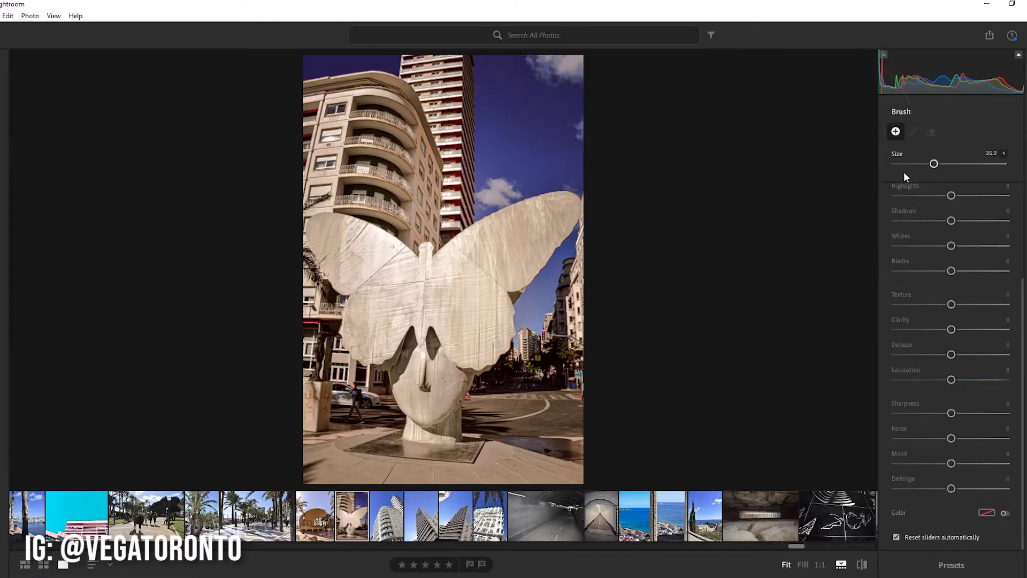
mouse_move(904, 172)
mouse_down()
mouse_move(935, 167)
mouse_move(909, 164)
mouse_up()
drag(431, 424, 430, 412)
drag(431, 342, 407, 364)
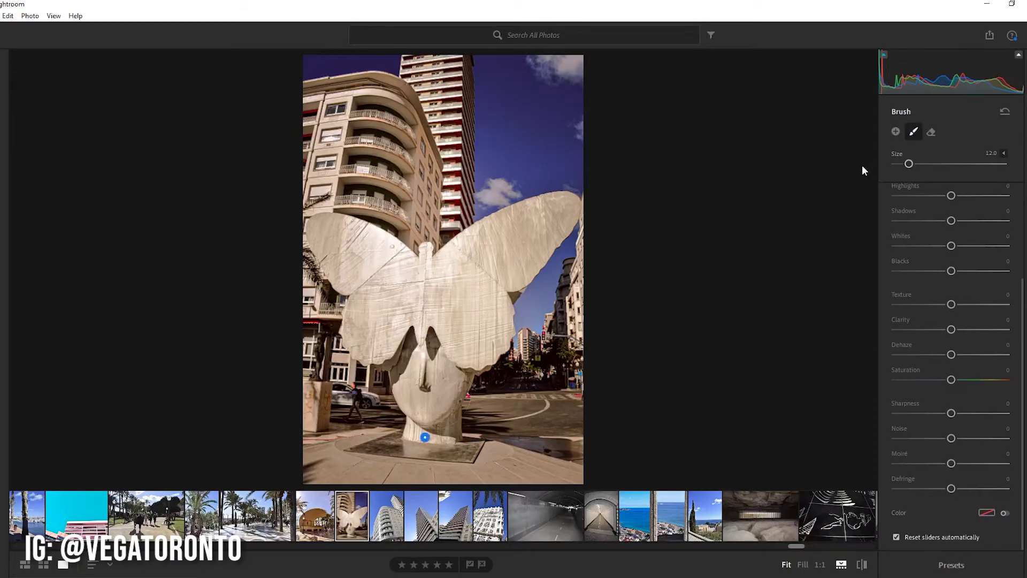
- Give the mask Highlights +19, Shadows −11, Whites +23, Blacks −42, Texture +20, Dehaze +1
mouse_move(952, 195)
mouse_down()
mouse_move(964, 196)
mouse_move(941, 196)
mouse_move(991, 195)
mouse_move(911, 196)
mouse_move(975, 196)
mouse_move(941, 196)
mouse_move(972, 196)
mouse_move(921, 220)
mouse_move(943, 220)
mouse_move(912, 221)
mouse_move(989, 221)
mouse_move(945, 229)
mouse_move(990, 245)
mouse_move(936, 259)
mouse_move(966, 256)
mouse_move(933, 272)
mouse_up()
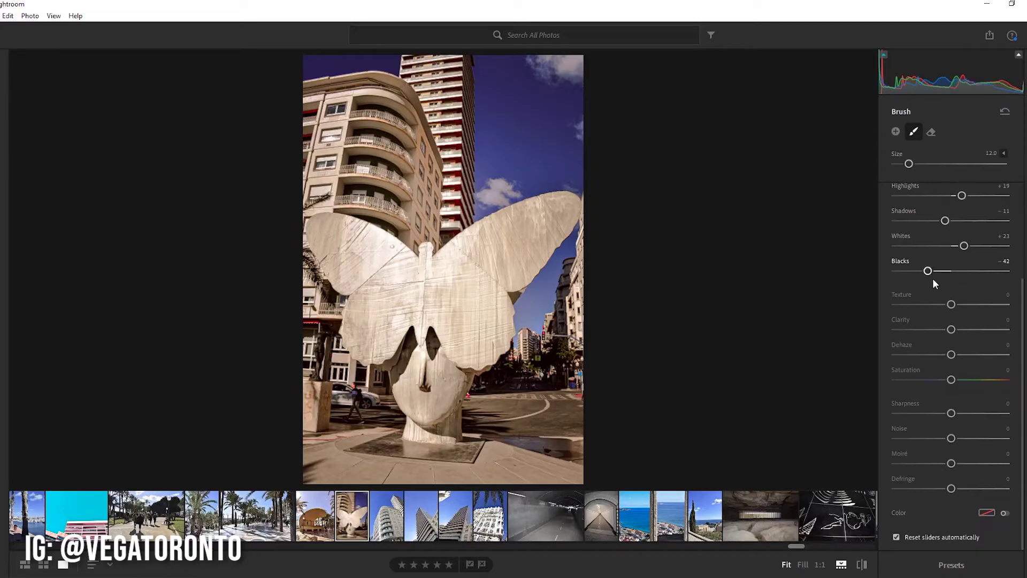
mouse_move(951, 304)
mouse_down()
mouse_move(973, 304)
mouse_move(949, 310)
mouse_up()
mouse_move(906, 306)
mouse_down()
mouse_move(995, 309)
mouse_move(963, 309)
mouse_up()
mouse_move(952, 355)
mouse_down()
mouse_move(966, 354)
mouse_move(953, 368)
mouse_up()
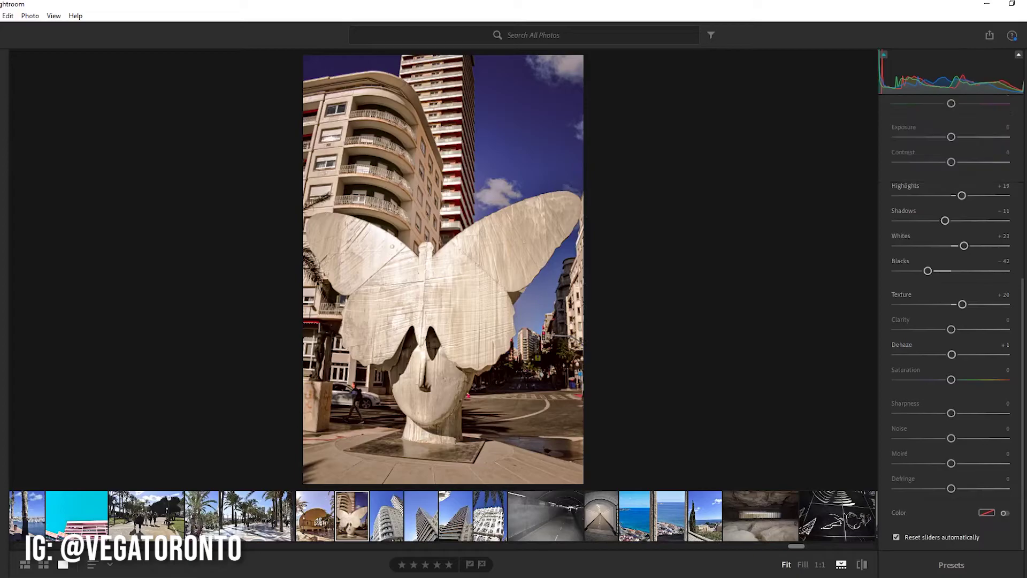
key(Escape)
- Inspect the buildings and sky at 1:1, then undo the Dehaze and Whites brush changes
click(576, 262)
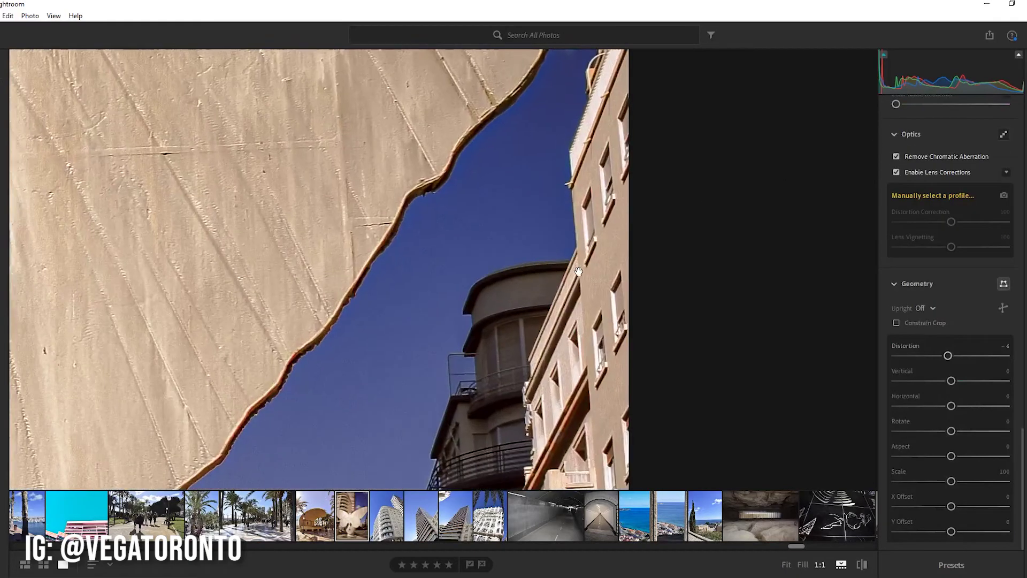
click(524, 304)
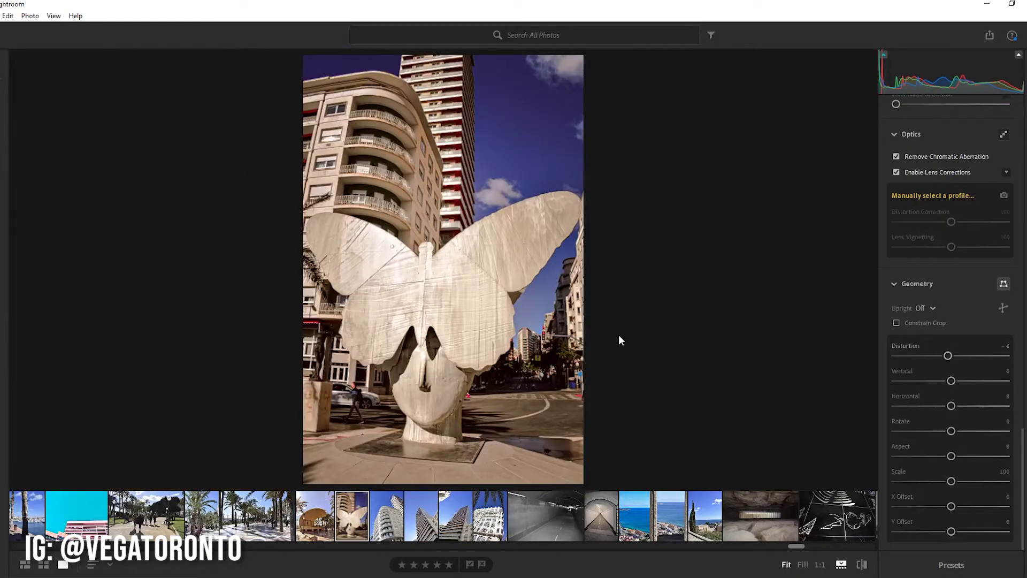
click(526, 337)
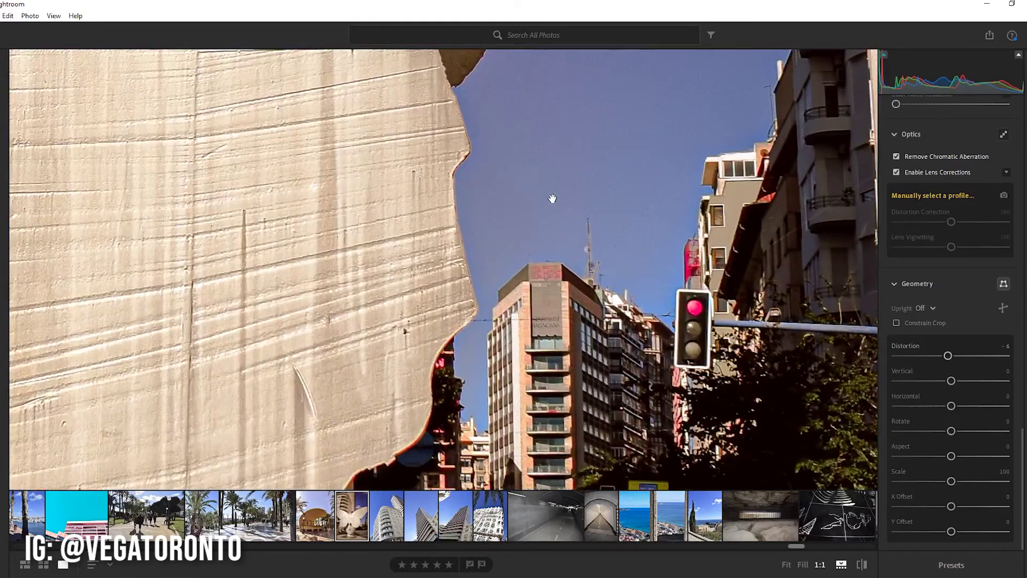
drag(551, 198, 507, 390)
click(556, 316)
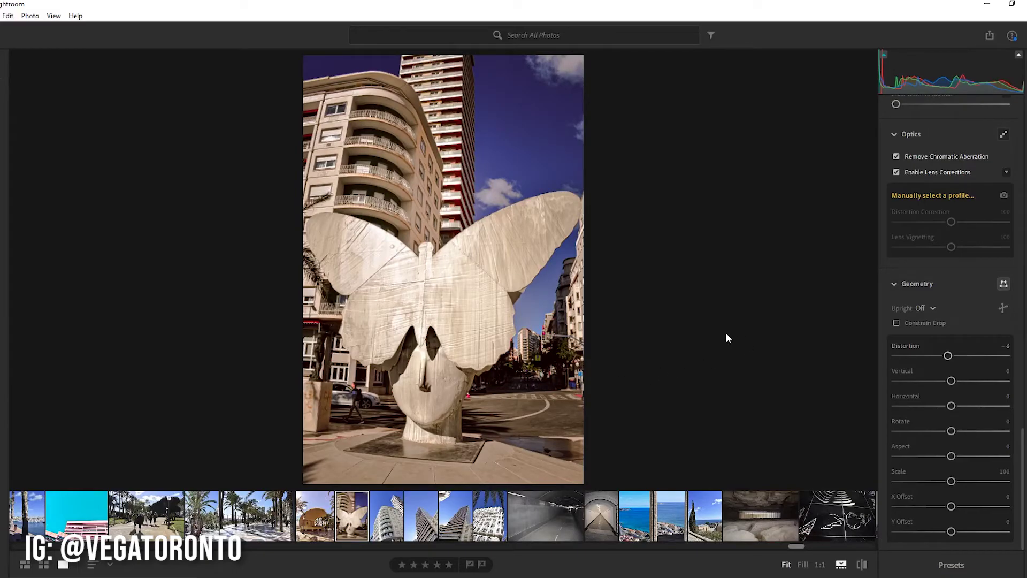
key(ctrl+z)
key(ctrl+z)
key(ctrl+z)
key(ctrl+z)
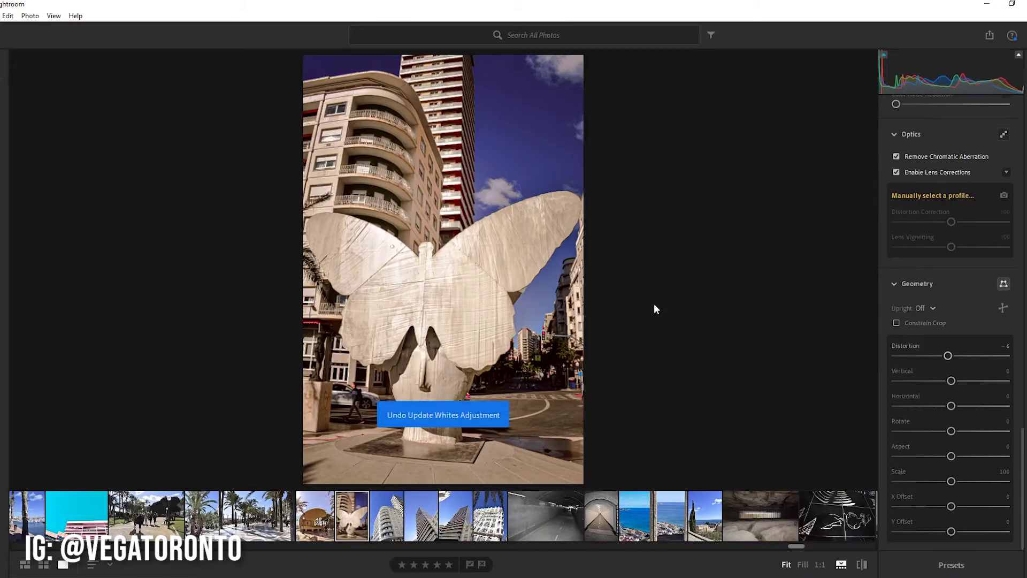
key(ctrl+z)
- Start a new local brush, remove the stray stroke, and mask the right wing tip
scroll(942, 251, up, 6)
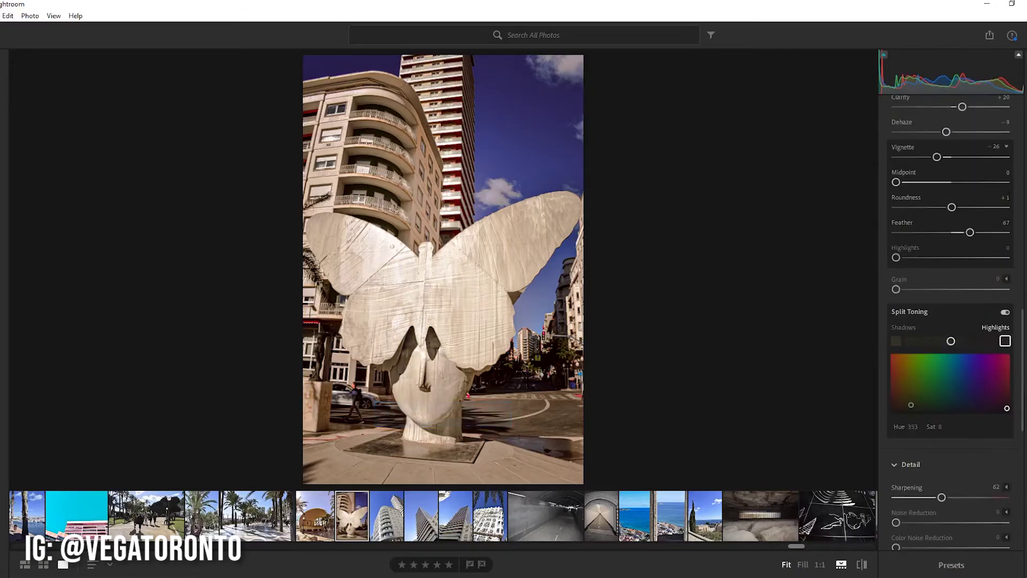
key(h)
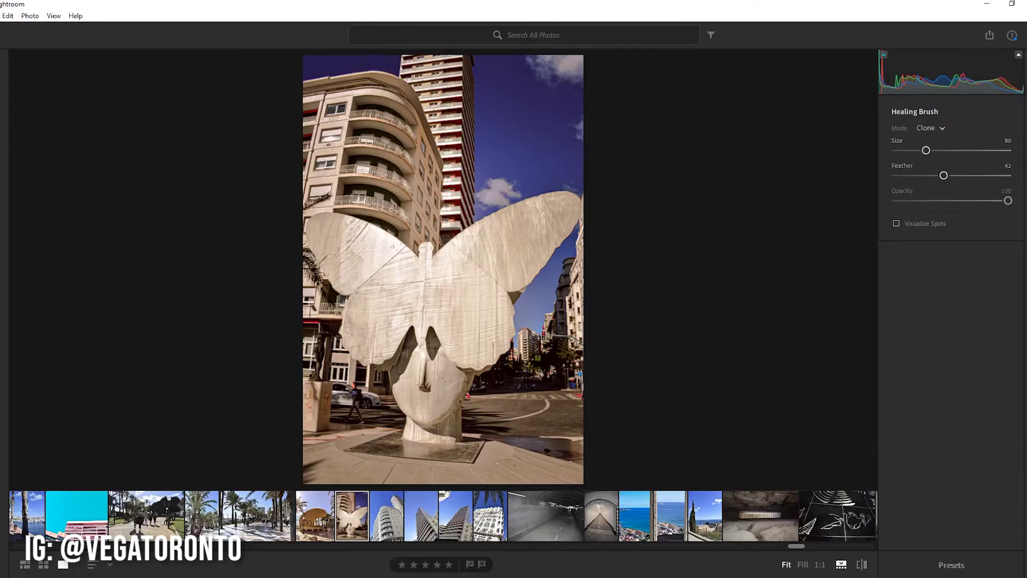
key(b)
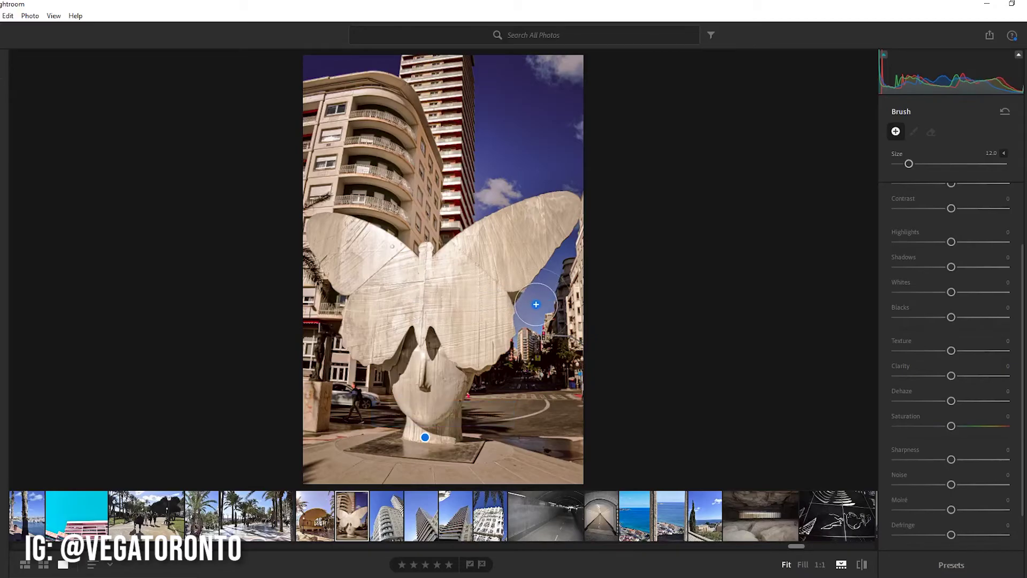
key(ctrl+z)
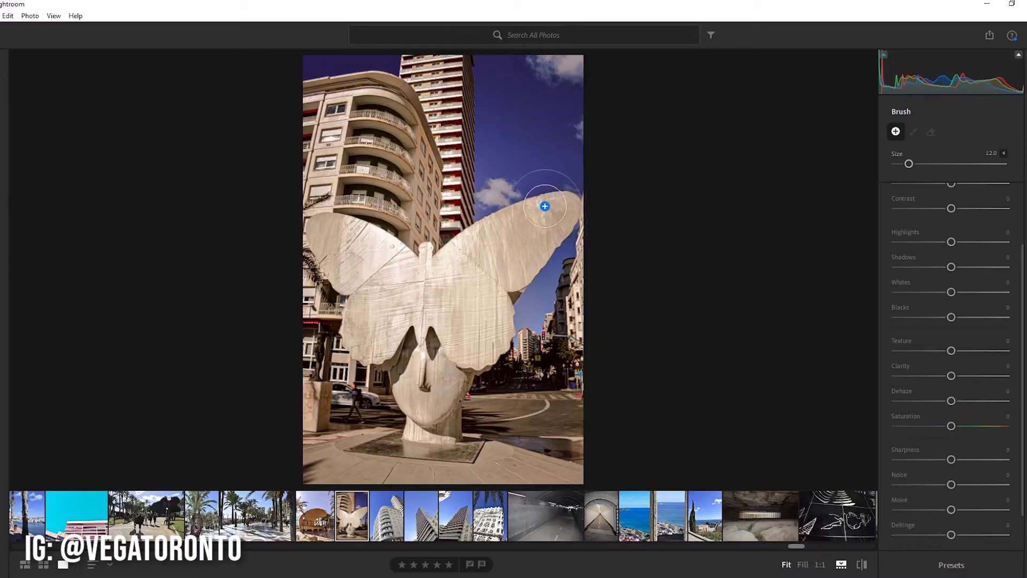
drag(551, 202, 538, 192)
click(472, 411)
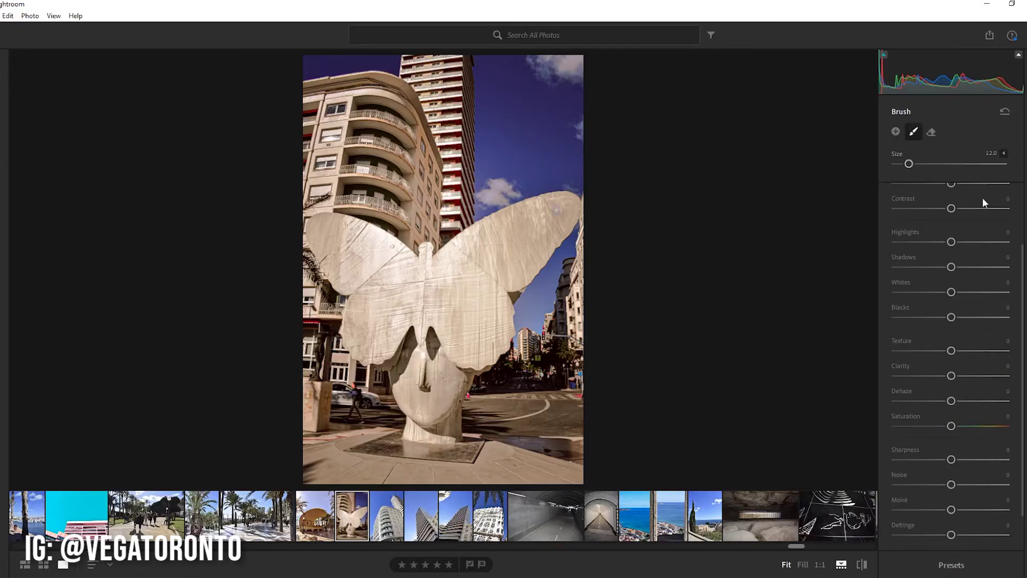
- Give the brushed area exposure −0.72, contrast +13, highlights +15, shadows −29, whites +27, blacks −46
scroll(969, 266, up, 3)
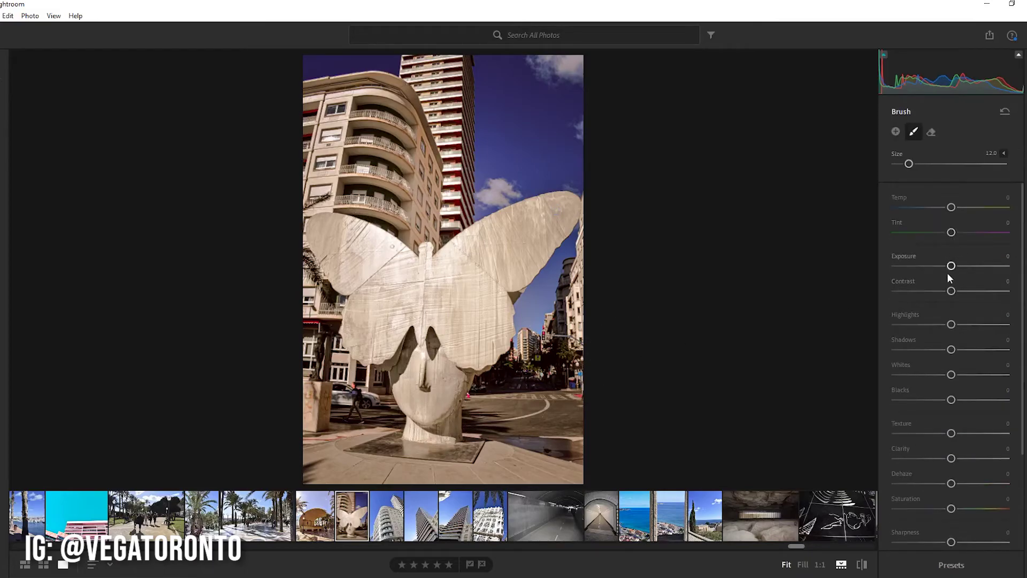
mouse_move(951, 266)
mouse_down()
mouse_move(931, 266)
mouse_move(960, 271)
mouse_move(941, 266)
mouse_move(969, 290)
mouse_move(941, 291)
mouse_move(959, 291)
mouse_move(942, 266)
mouse_up()
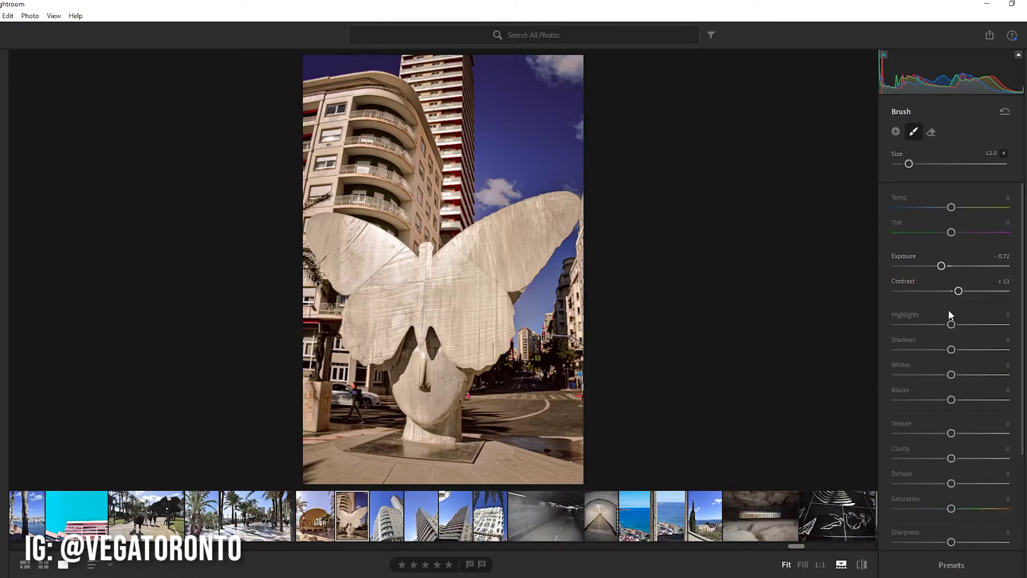
mouse_move(952, 325)
mouse_down()
mouse_move(929, 325)
mouse_move(967, 325)
mouse_move(936, 351)
mouse_move(982, 355)
mouse_up()
mouse_move(954, 350)
mouse_down()
mouse_move(935, 349)
mouse_move(968, 374)
mouse_move(926, 402)
mouse_up()
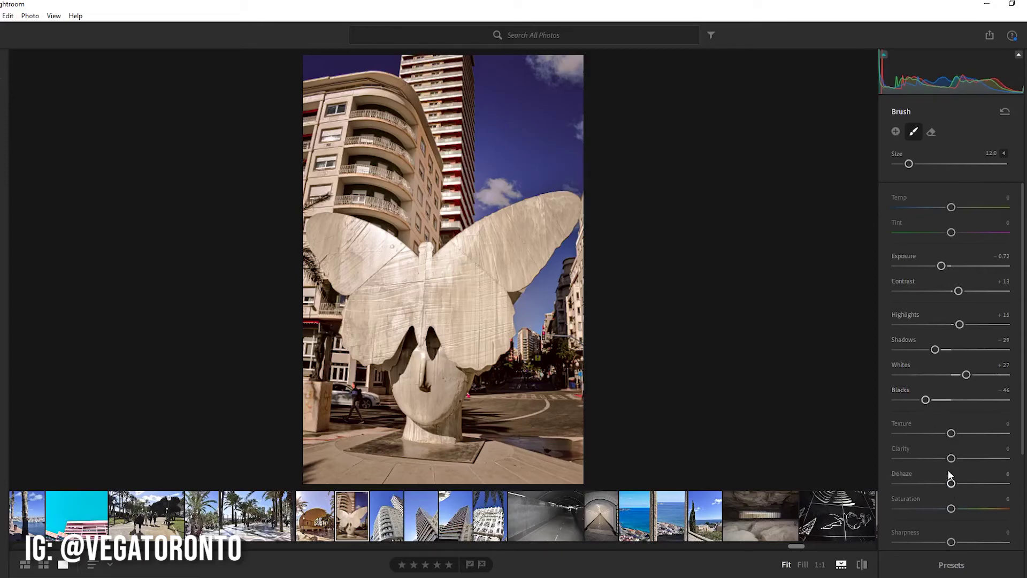
- Sharpen the brushed area to +13, then try a tan colour tint and switch it off
scroll(955, 444, down, 1)
scroll(963, 471, down, 1)
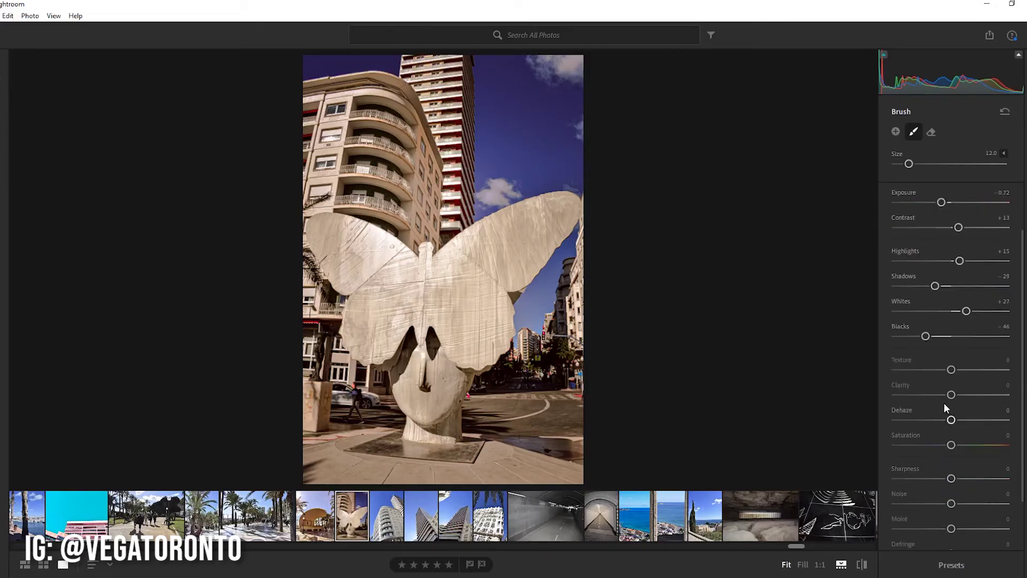
drag(951, 479, 973, 479)
scroll(949, 508, down, 2)
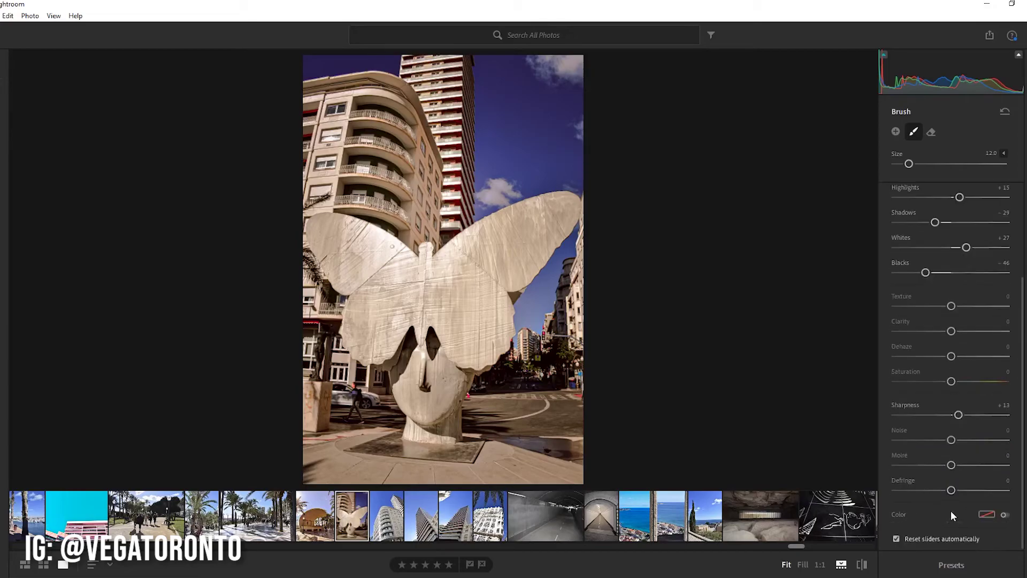
click(1004, 513)
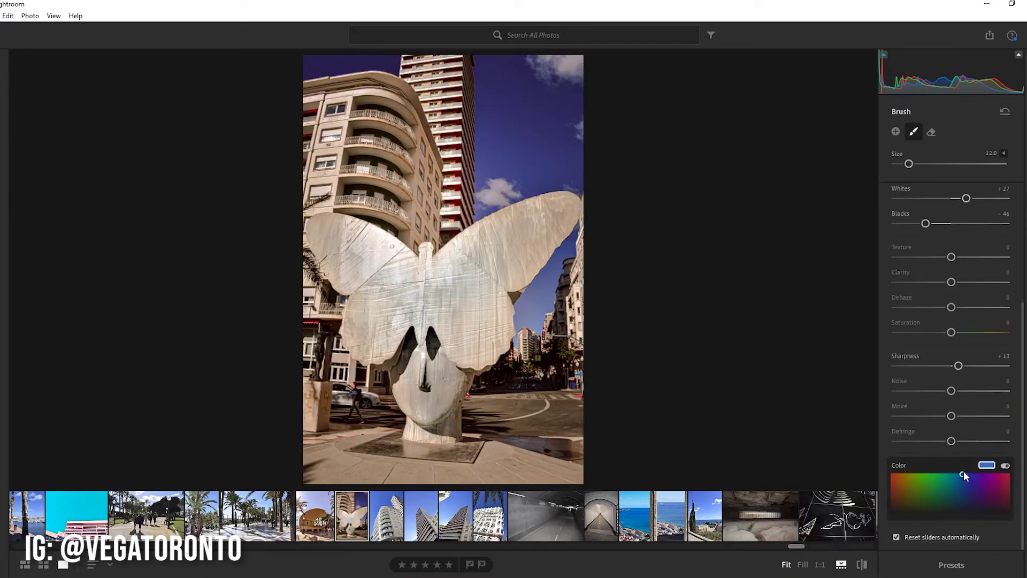
mouse_move(962, 474)
mouse_down()
mouse_move(905, 495)
mouse_move(871, 478)
mouse_move(967, 491)
mouse_up()
click(1011, 468)
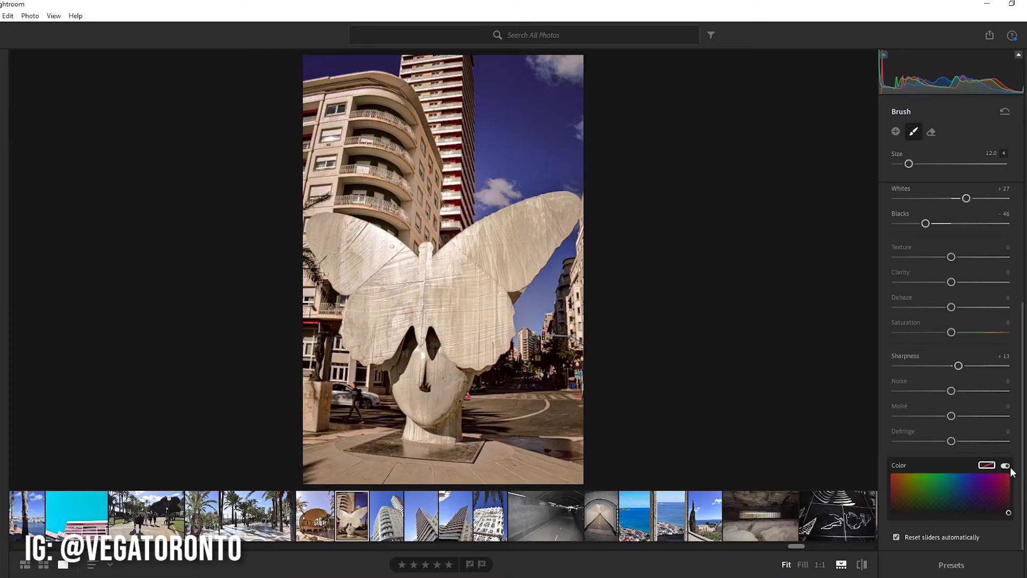
click(1009, 467)
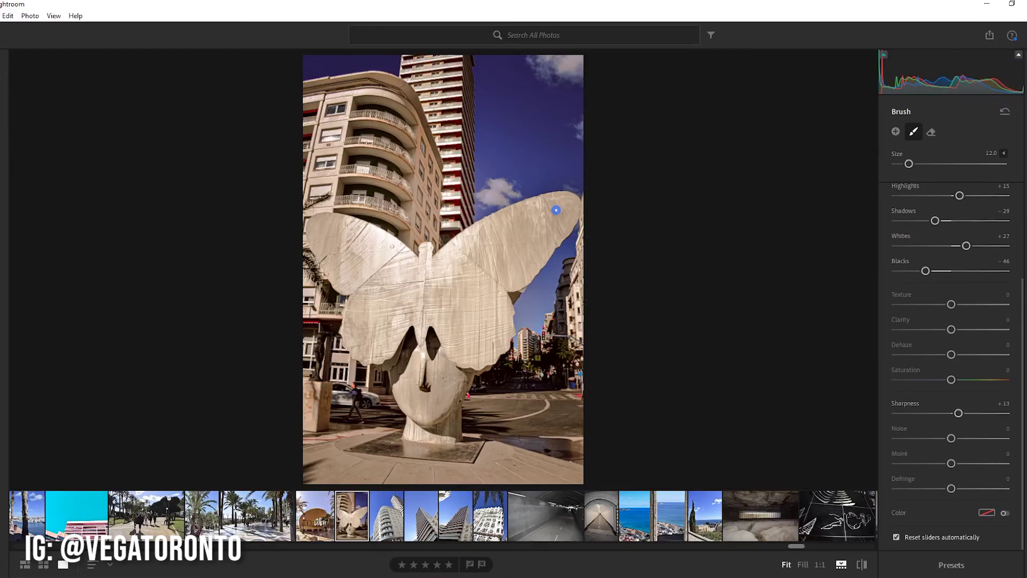
- Export the butterfly photo as a large JPG to the youtube thumbnails folder, then minimize Lightroom
key(Escape)
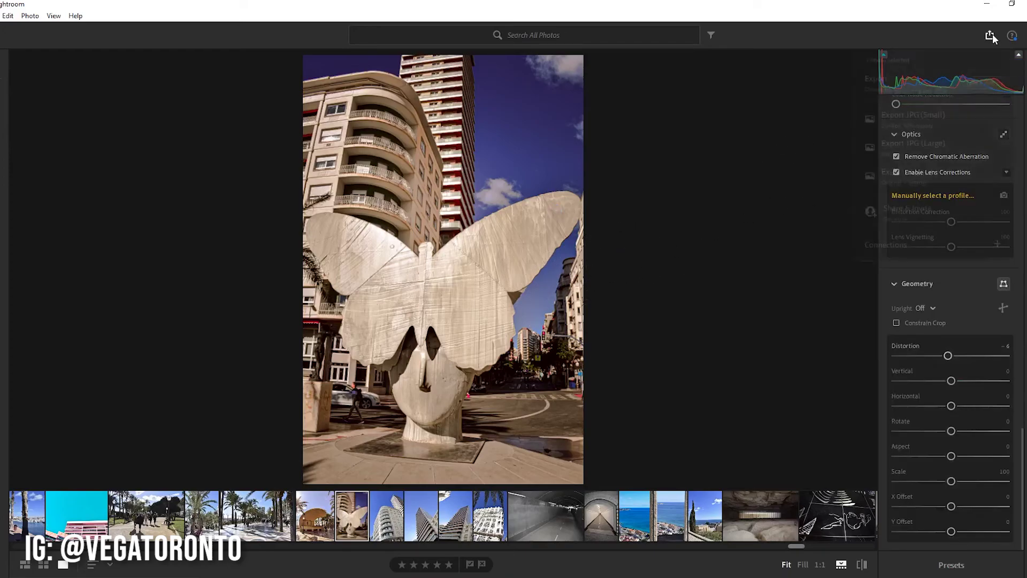
click(990, 35)
click(902, 153)
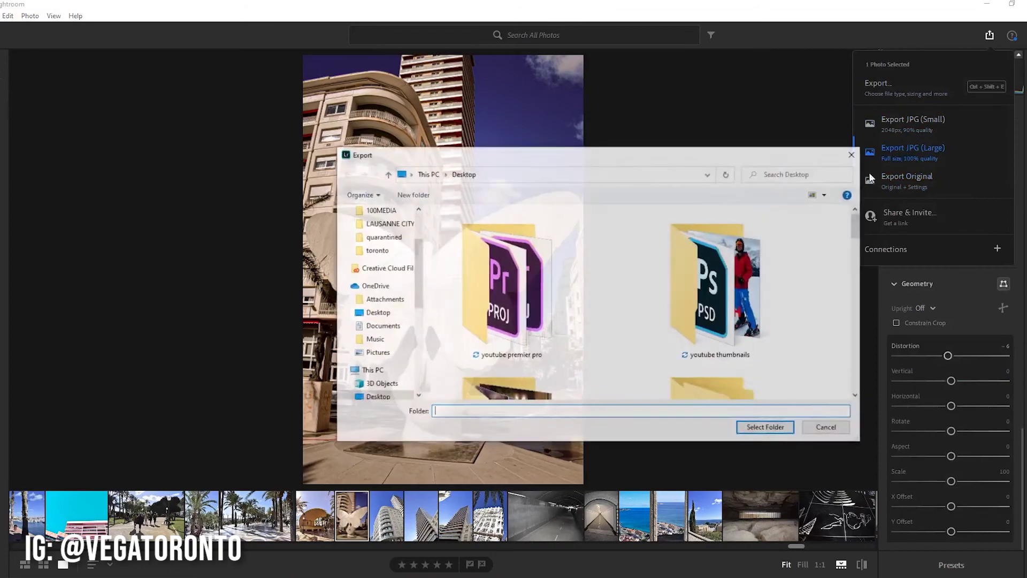
click(749, 286)
click(760, 428)
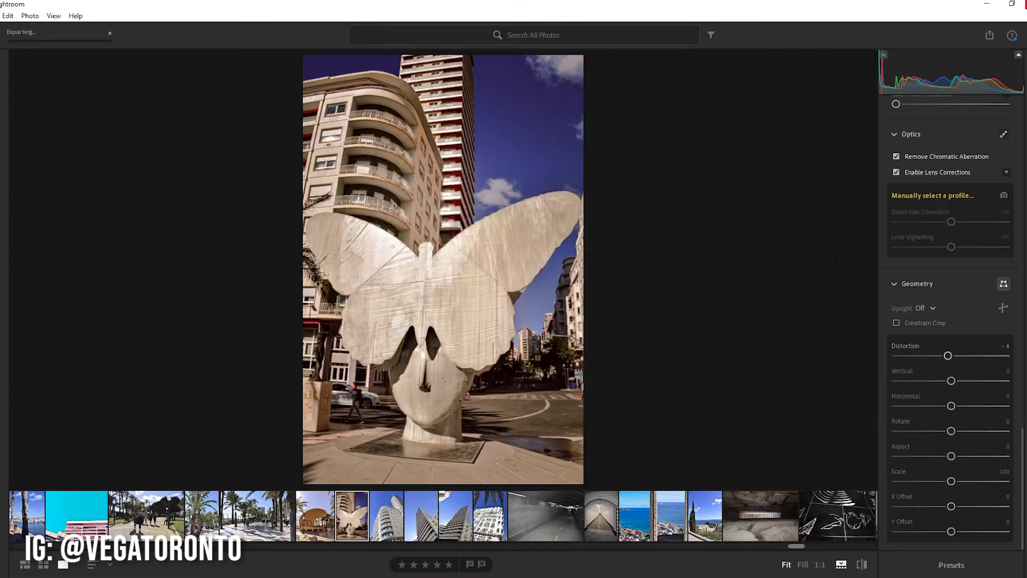
click(988, 5)
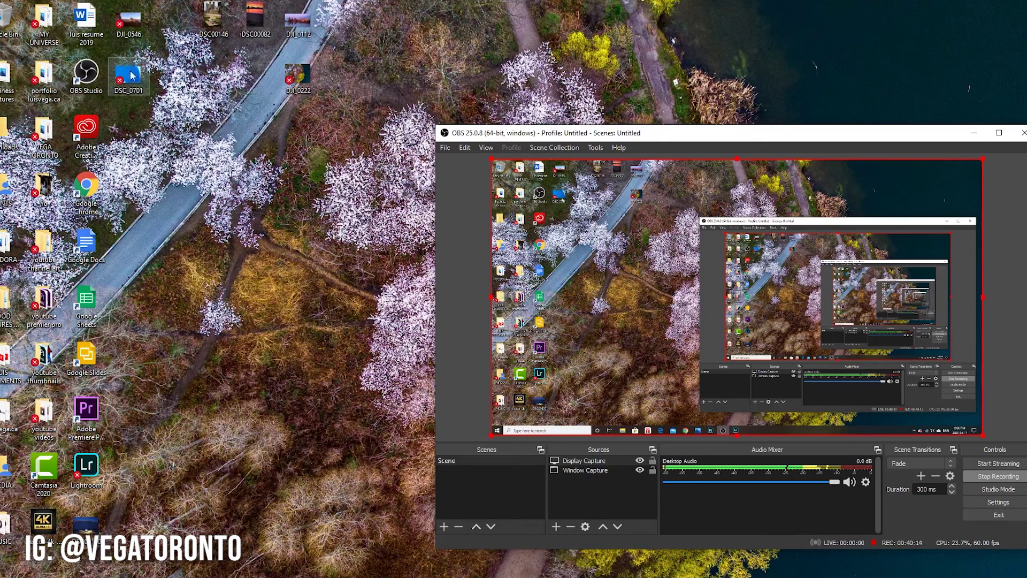
click(131, 132)
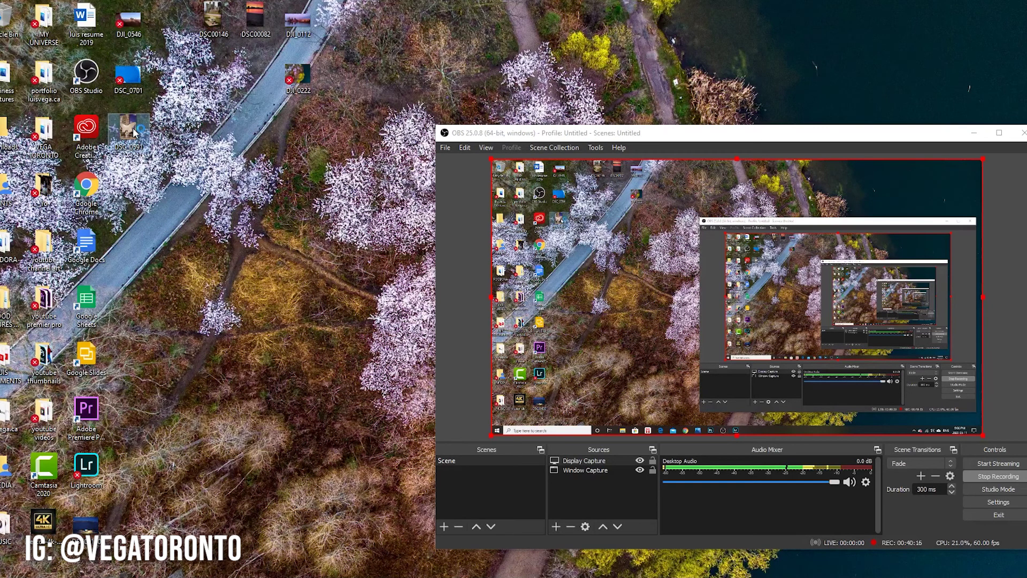
double_click(132, 132)
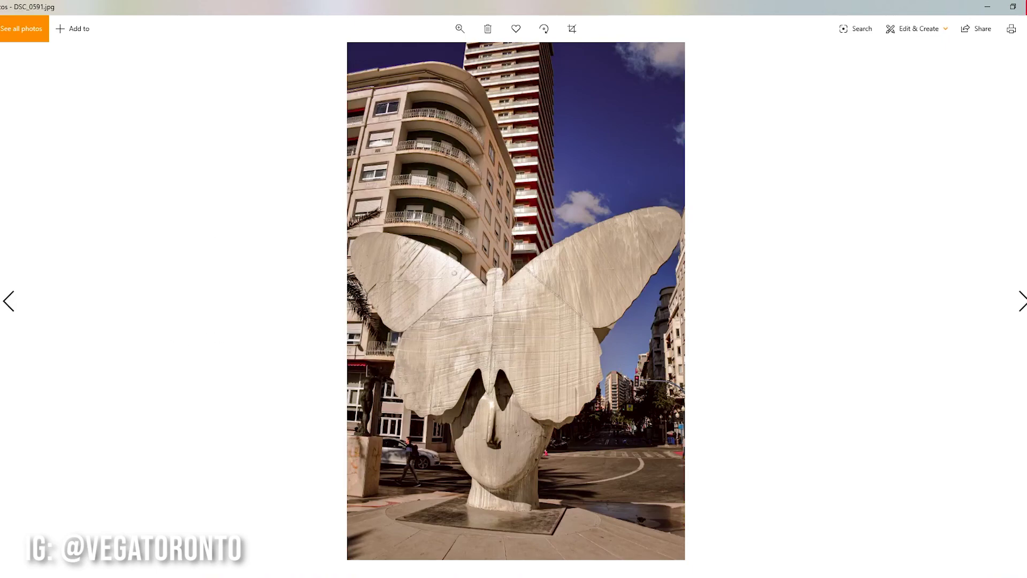
key(alt+F4)
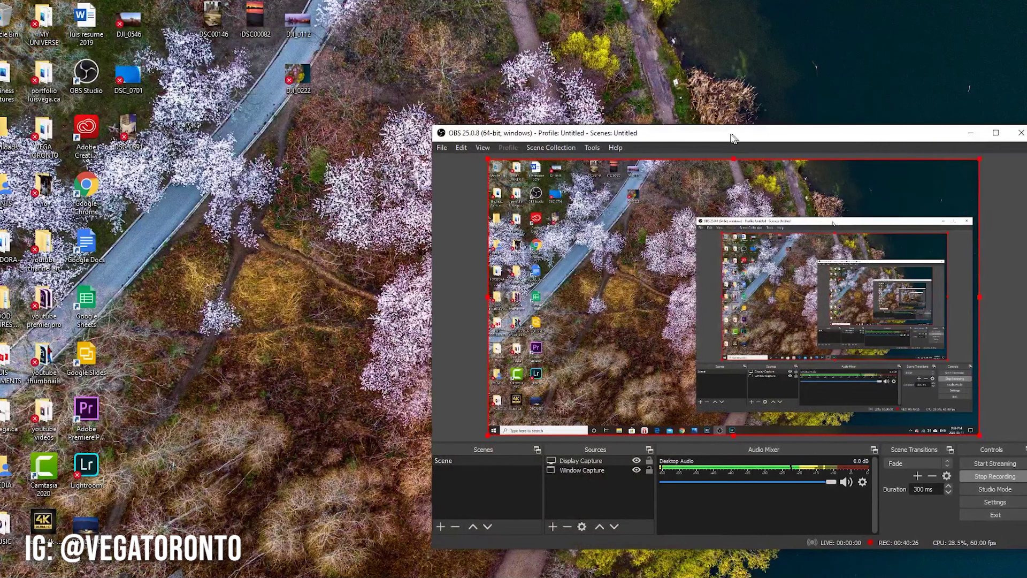
- Drag the OBS Studio window by its title bar toward the centre of the desktop
mouse_move(735, 139)
mouse_down()
mouse_move(714, 130)
mouse_move(573, 142)
mouse_move(479, 101)
mouse_up()
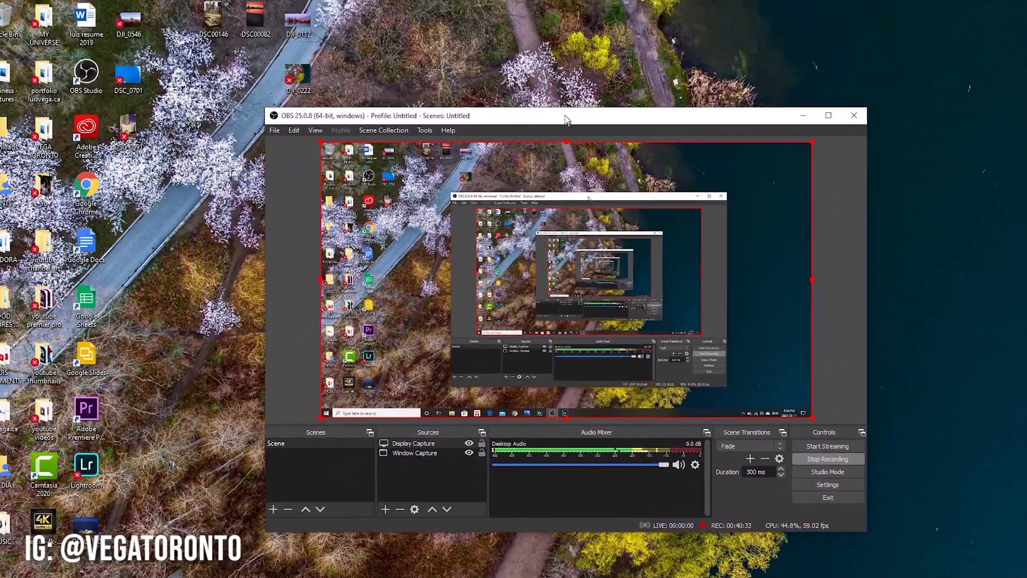
mouse_move(479, 102)
mouse_down()
mouse_move(546, 129)
mouse_move(514, 80)
mouse_move(525, 85)
mouse_move(465, 135)
mouse_move(529, 146)
mouse_move(487, 130)
mouse_move(513, 133)
mouse_move(523, 148)
mouse_move(525, 131)
mouse_move(489, 128)
mouse_move(515, 129)
mouse_up()
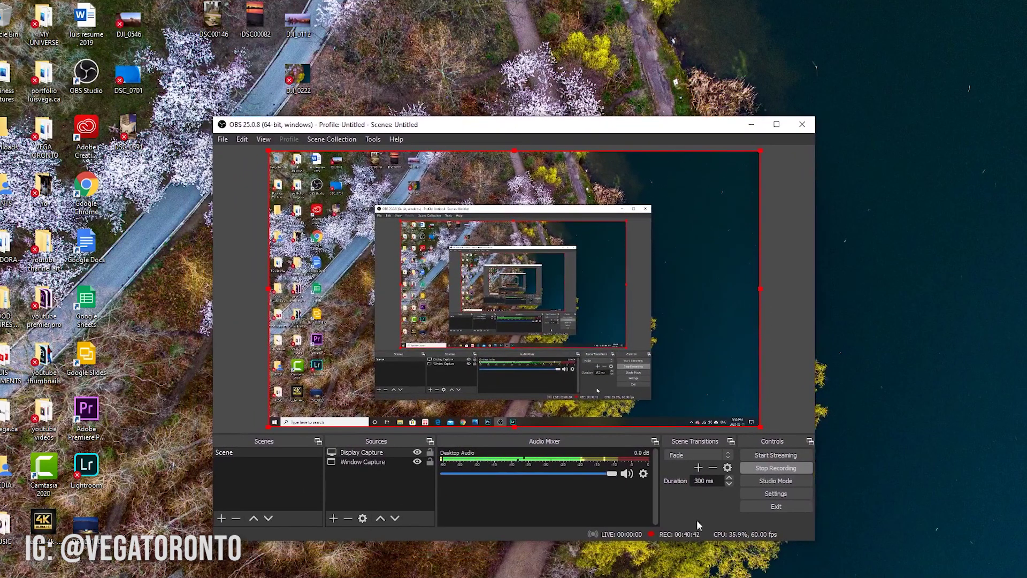